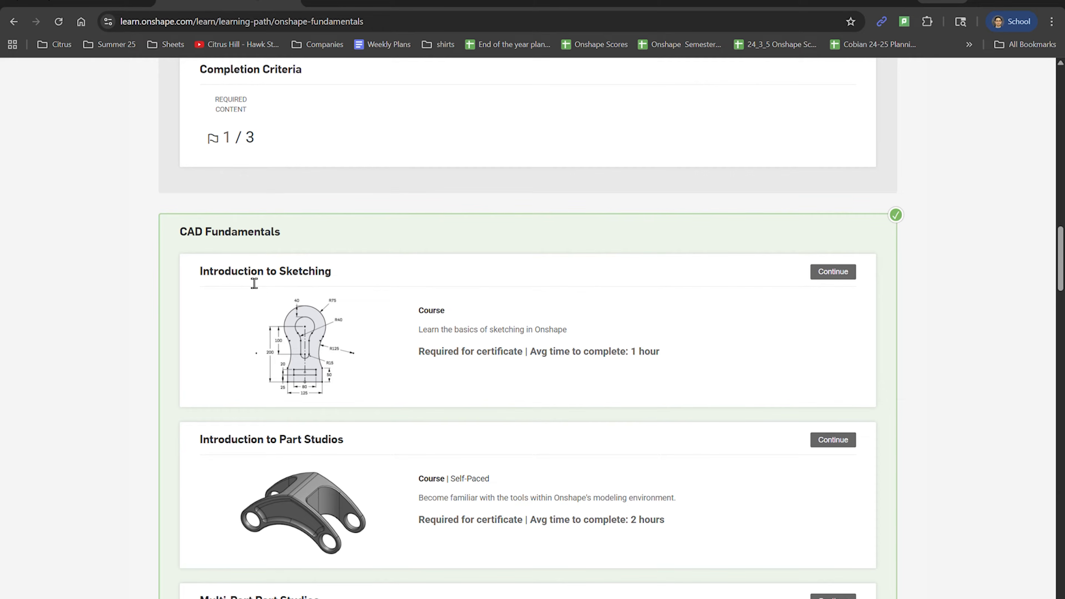
Continue the Introduction to Sketching course and open Step 1 of the Exercise: Basic Sketching lesson
click(842, 274)
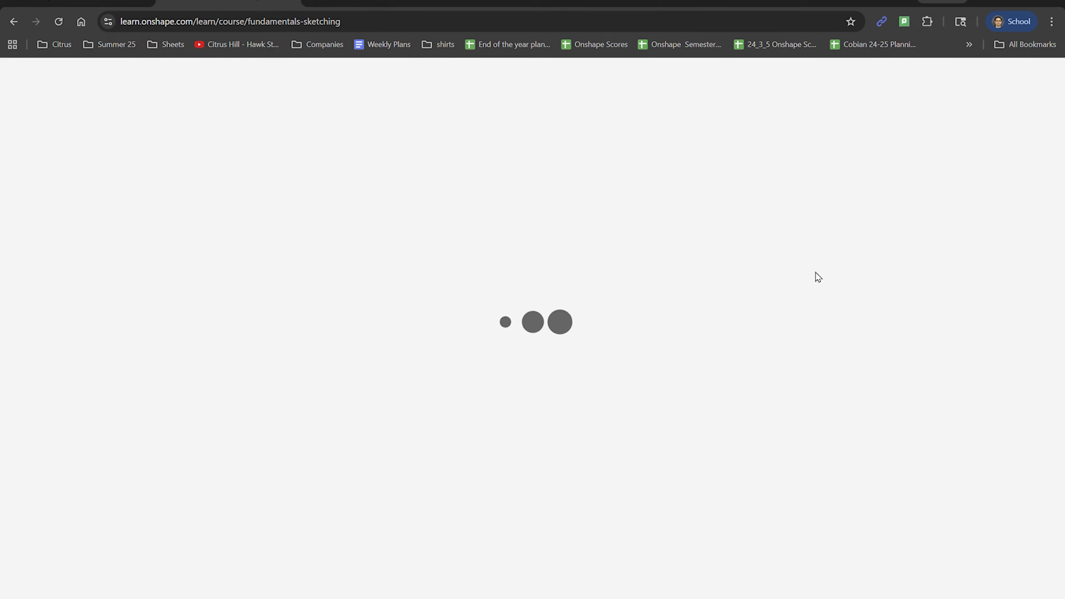
scroll(124, 247, up, 5)
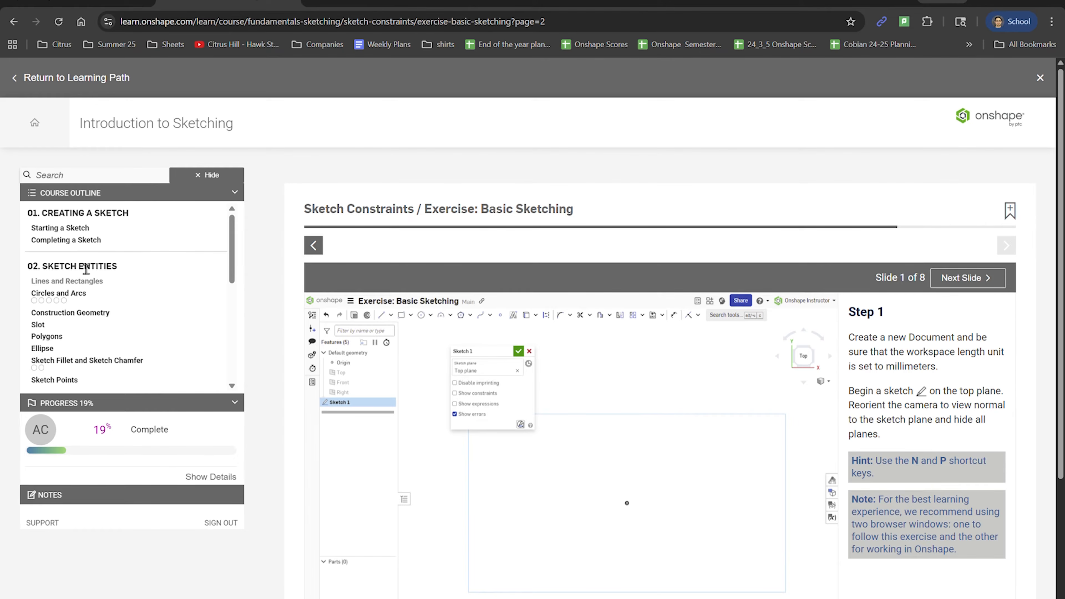
scroll(58, 257, down, 5)
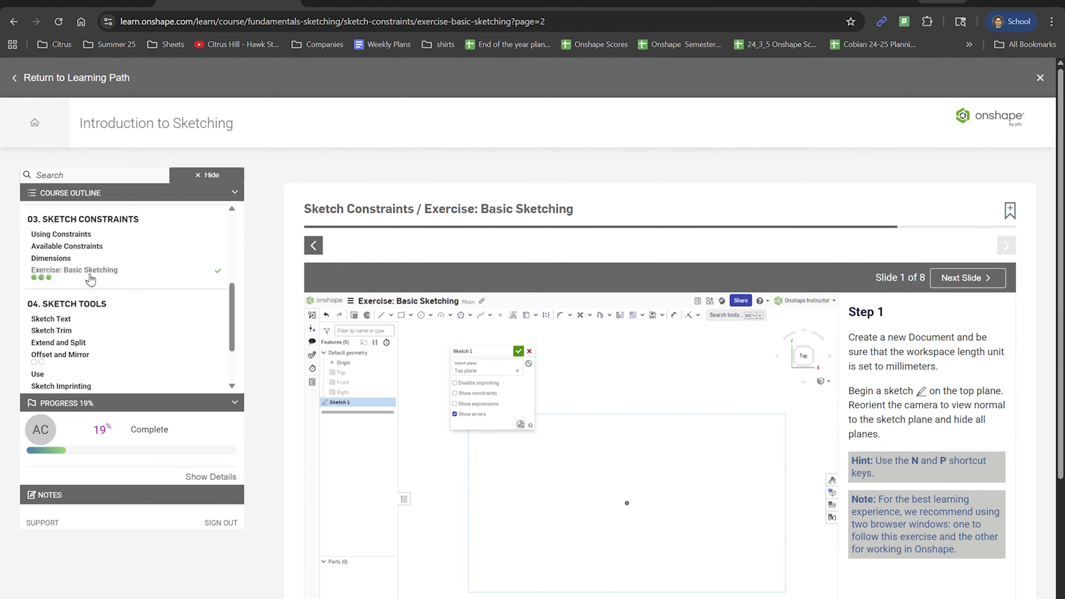
click(90, 278)
scroll(490, 317, down, 1)
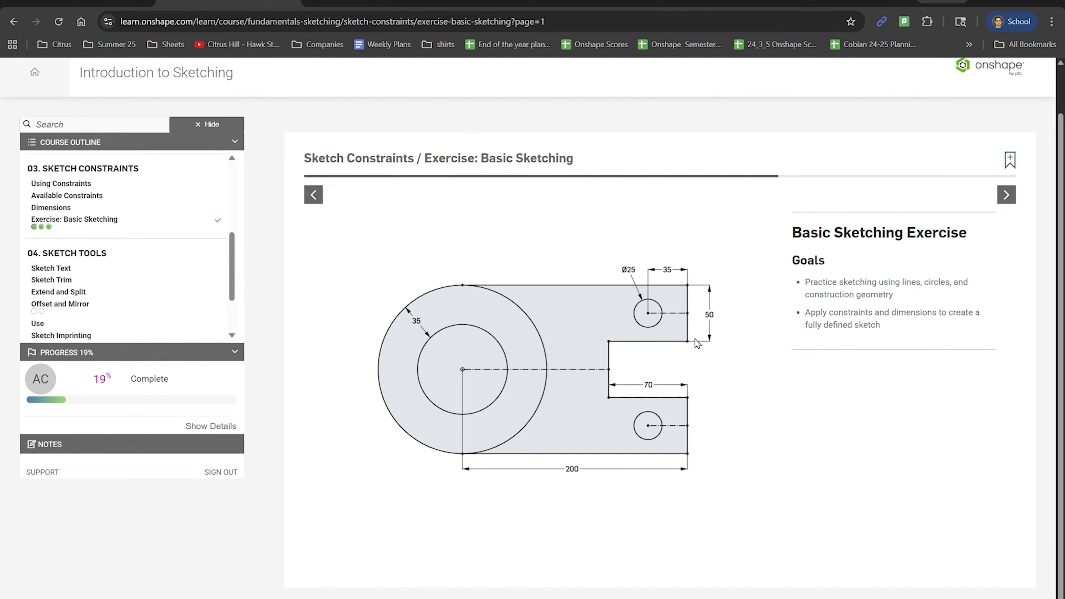
click(1007, 199)
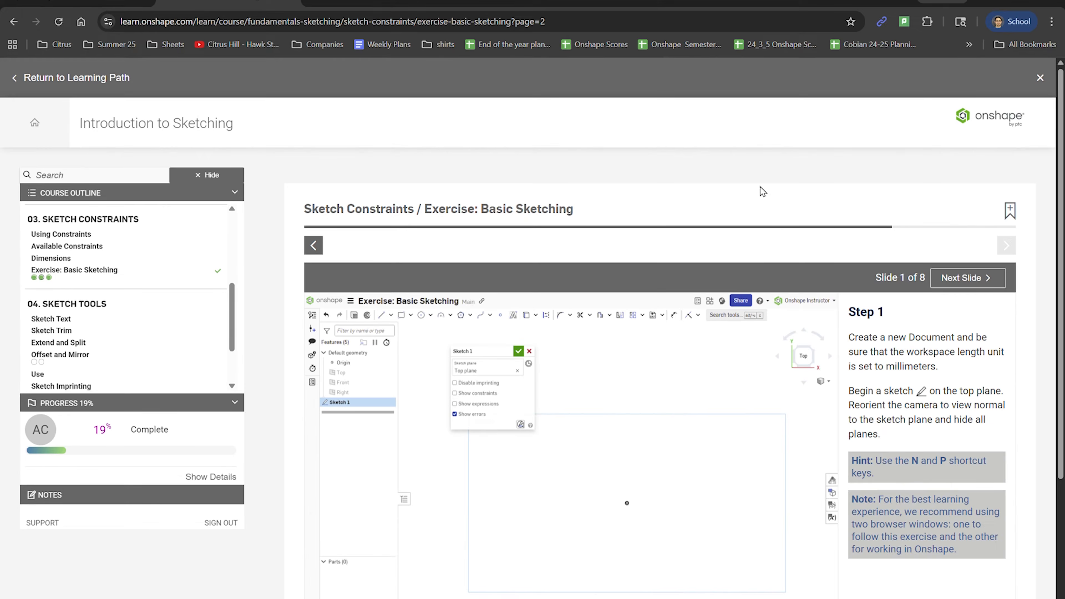
Switch to the Onshape workspace and create a new document named "Intro to Sketching"
click(80, 2)
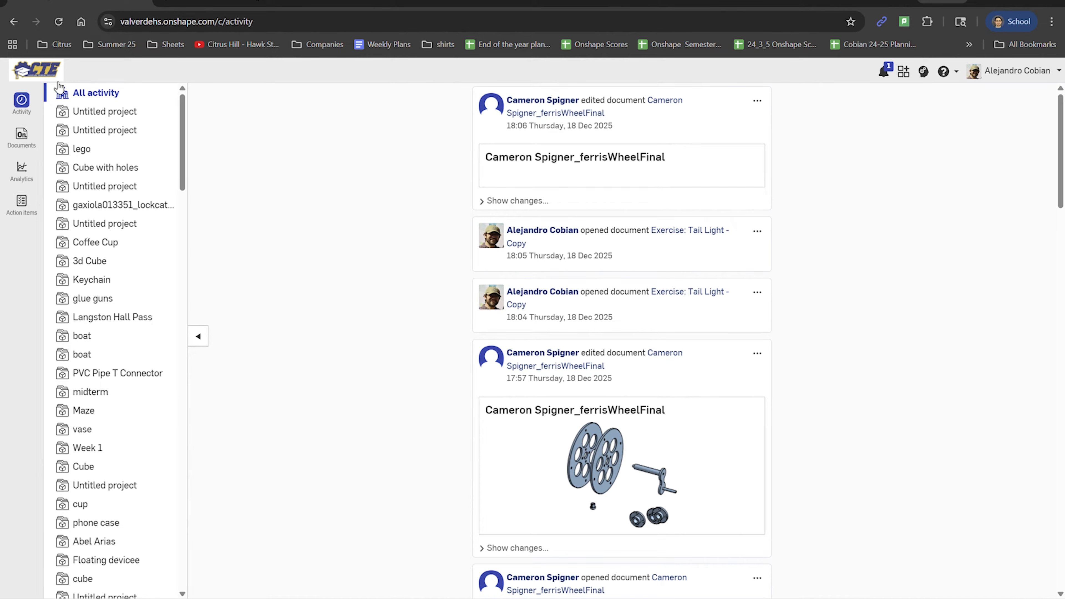
click(22, 135)
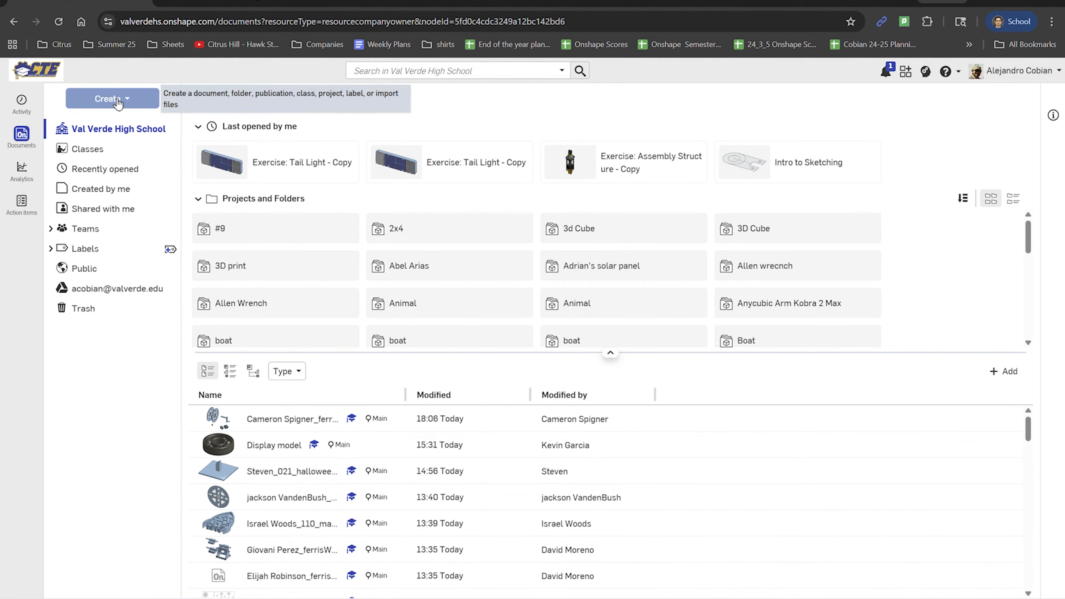
click(126, 105)
click(118, 122)
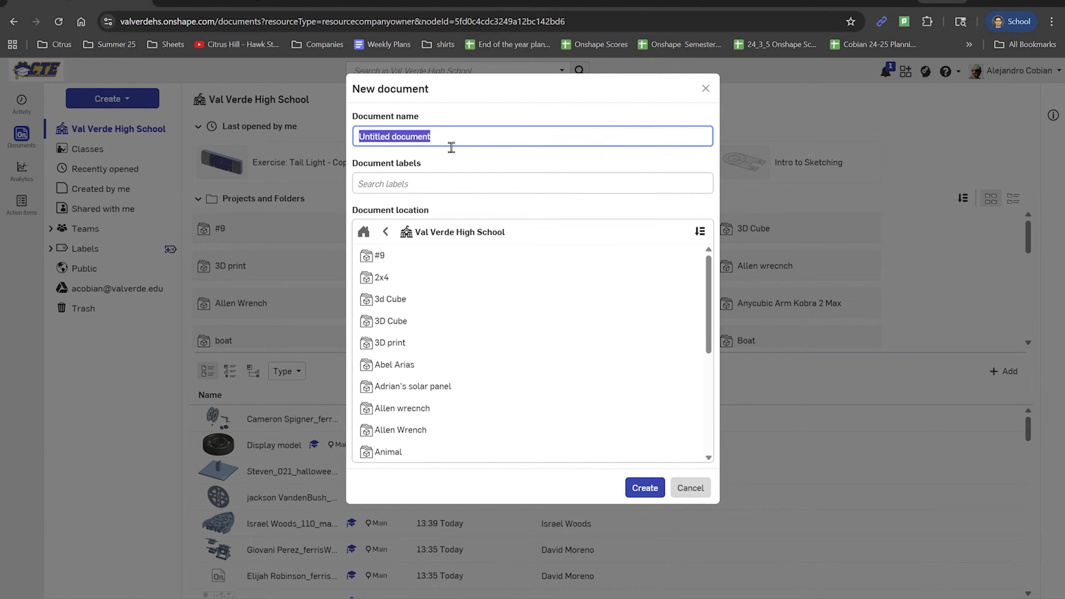
text(Intro to Sketching)
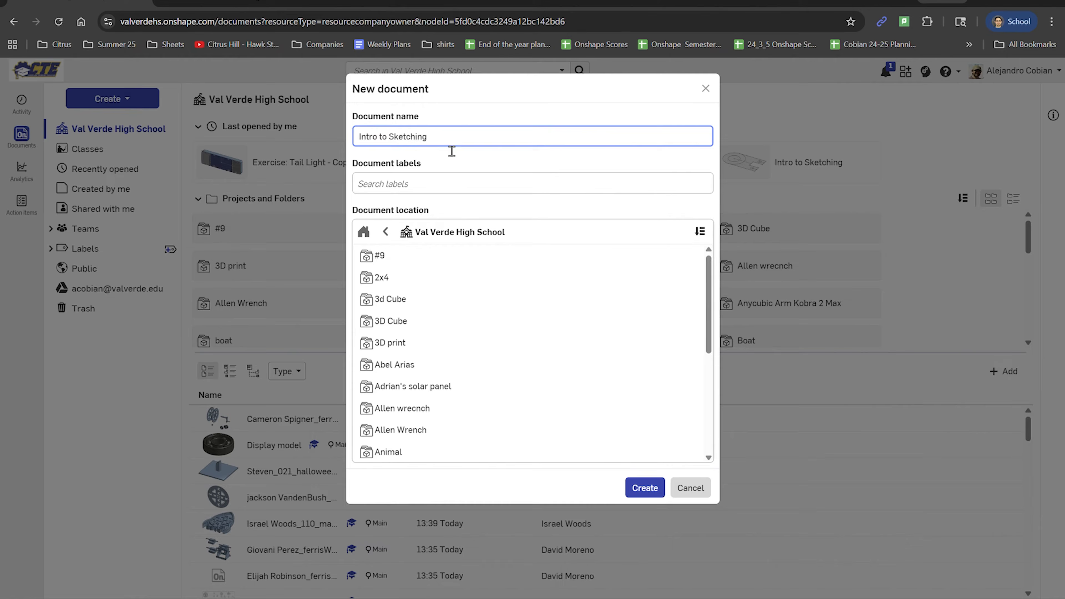
click(645, 487)
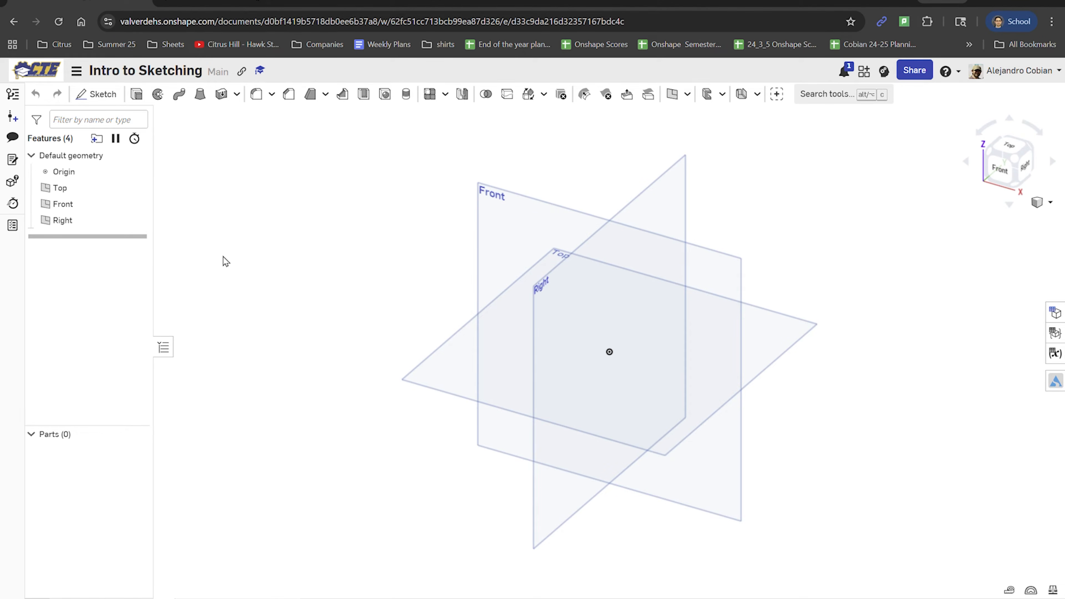
Review the Step 1 instructions of the Basic Sketching exercise and return to the new document
click(218, 5)
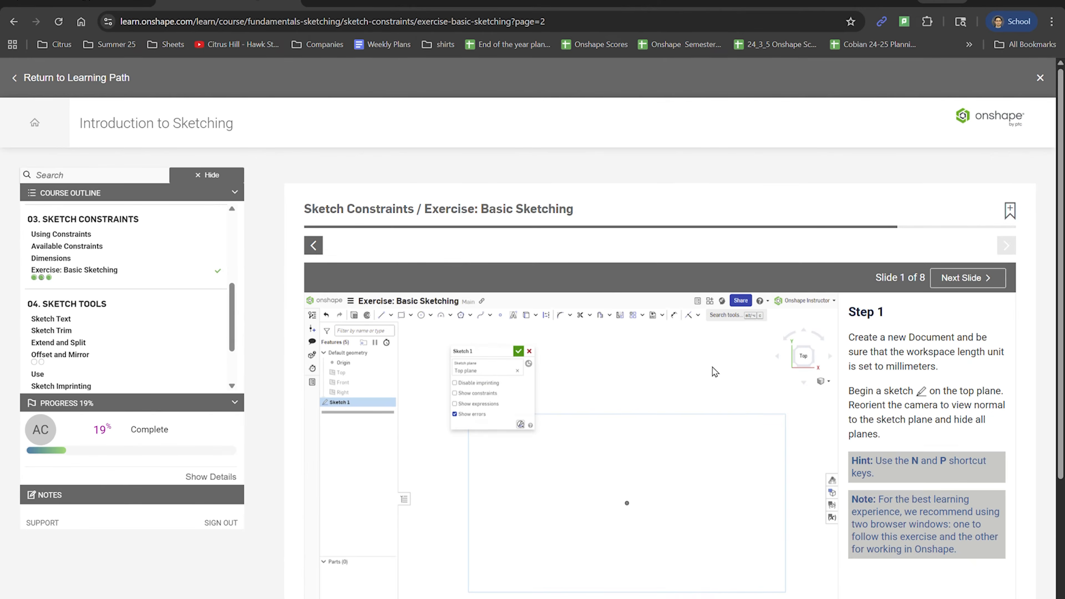
scroll(670, 369, down, 3)
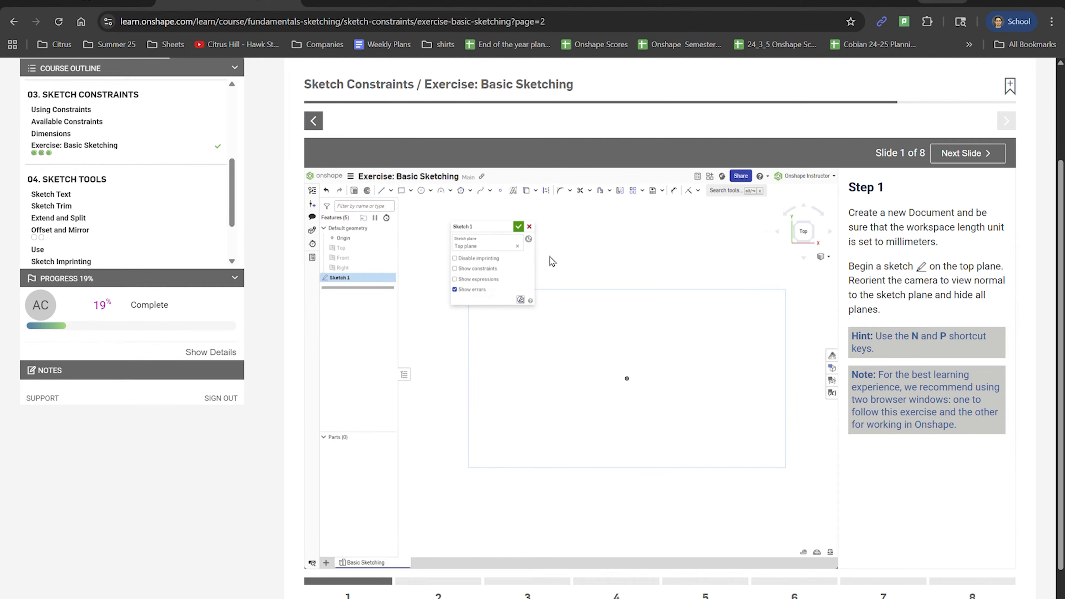
click(80, 4)
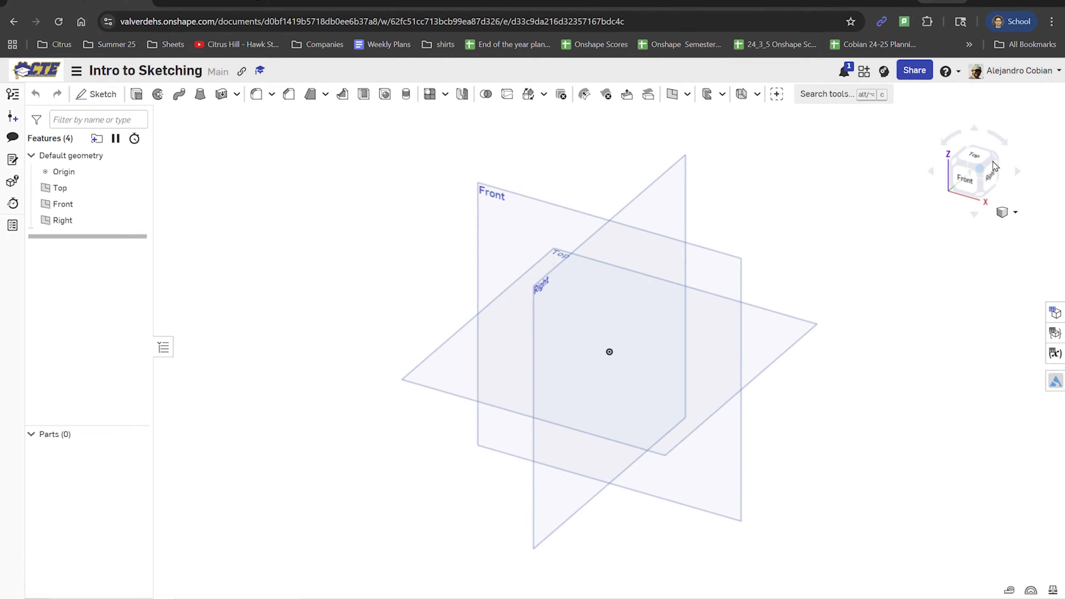
Examine the default planes from several angles, restoring the isometric view and looking closer at the origin
click(945, 164)
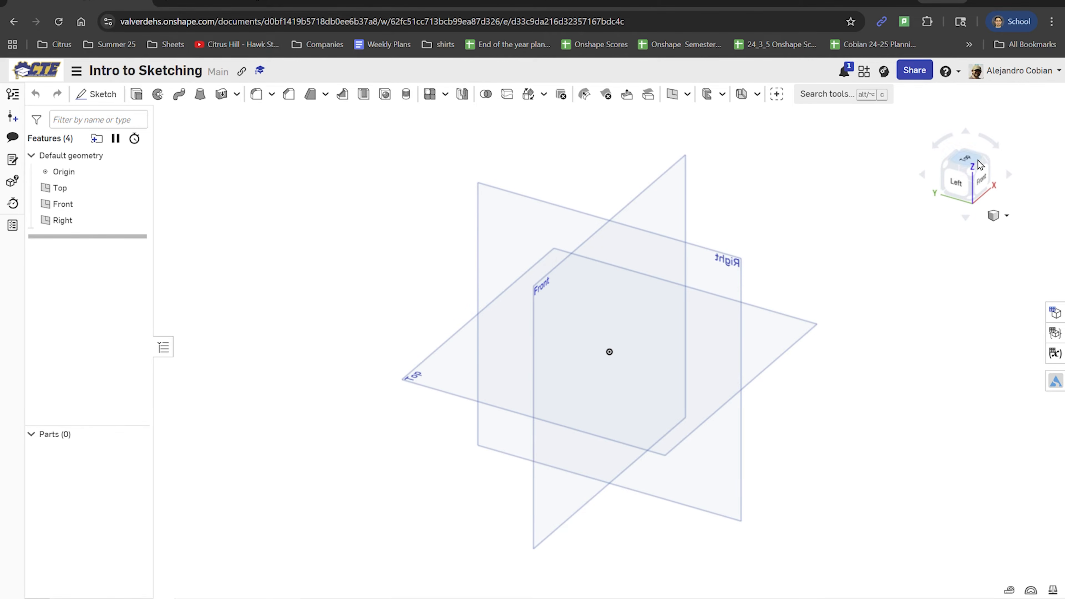
click(986, 163)
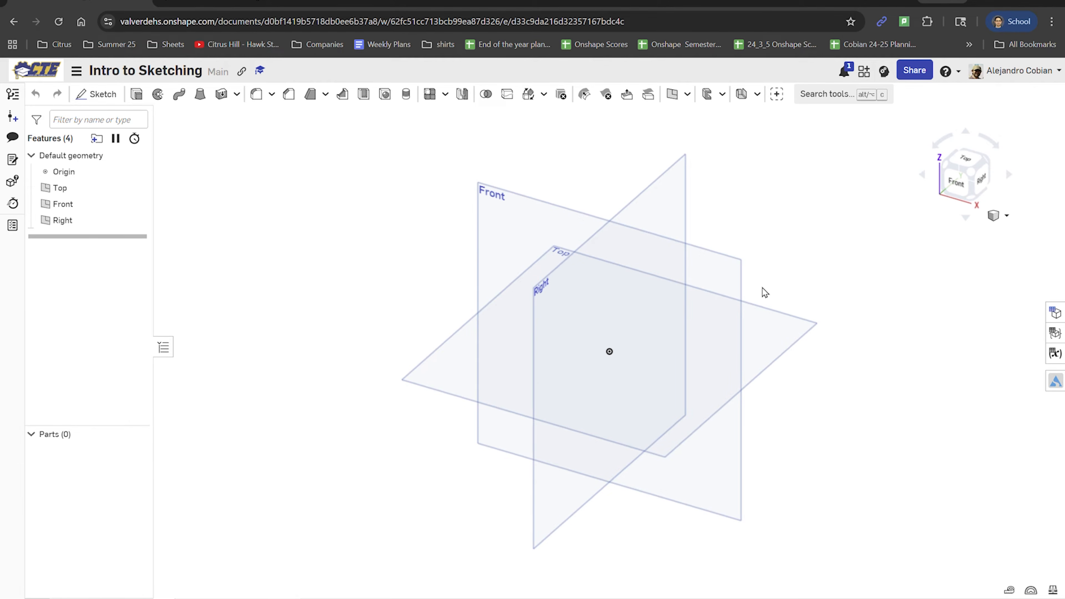
right_drag(763, 293, 868, 416)
right_drag(518, 361, 844, 245)
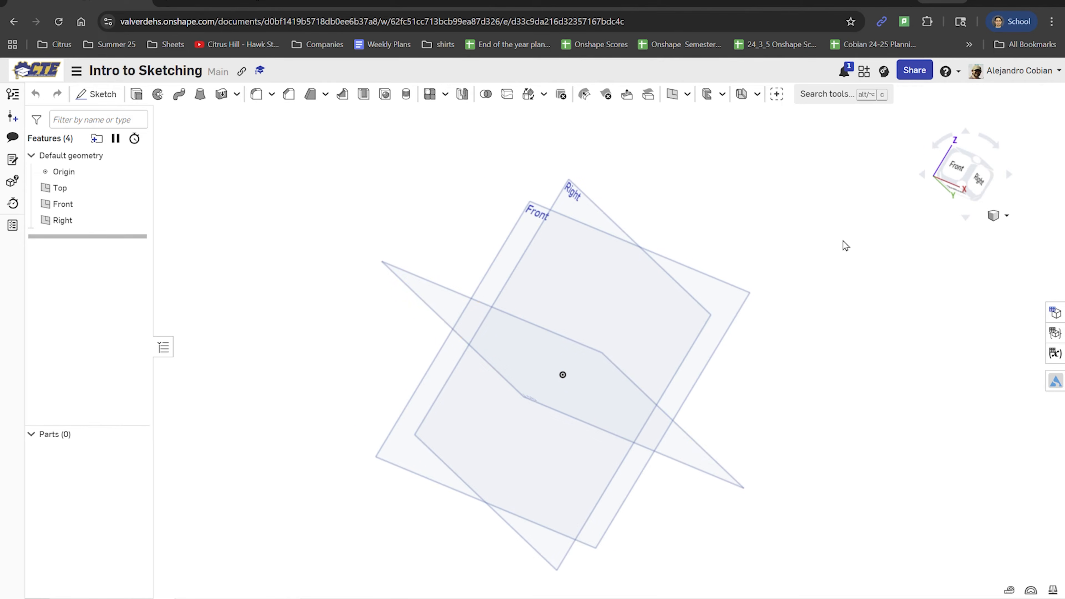
click(991, 166)
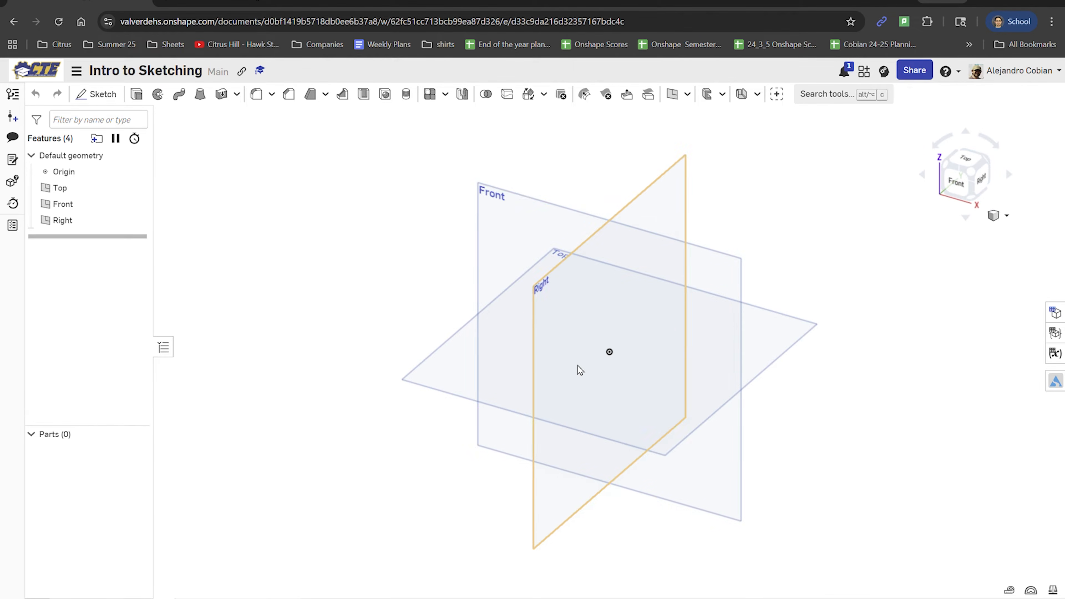
scroll(581, 369, down, 2)
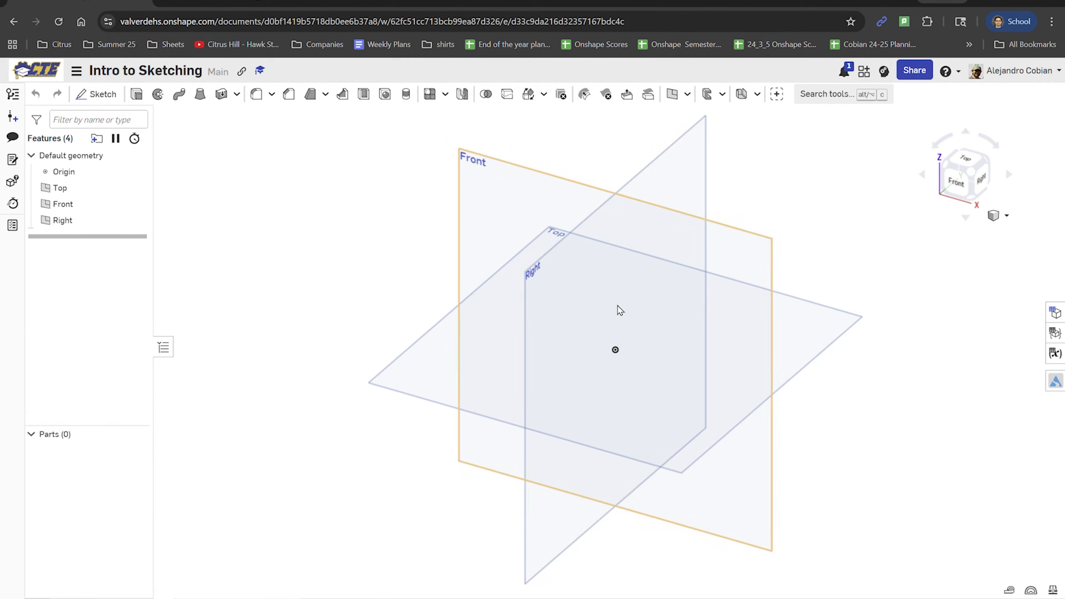
middle_drag(630, 311, 594, 380)
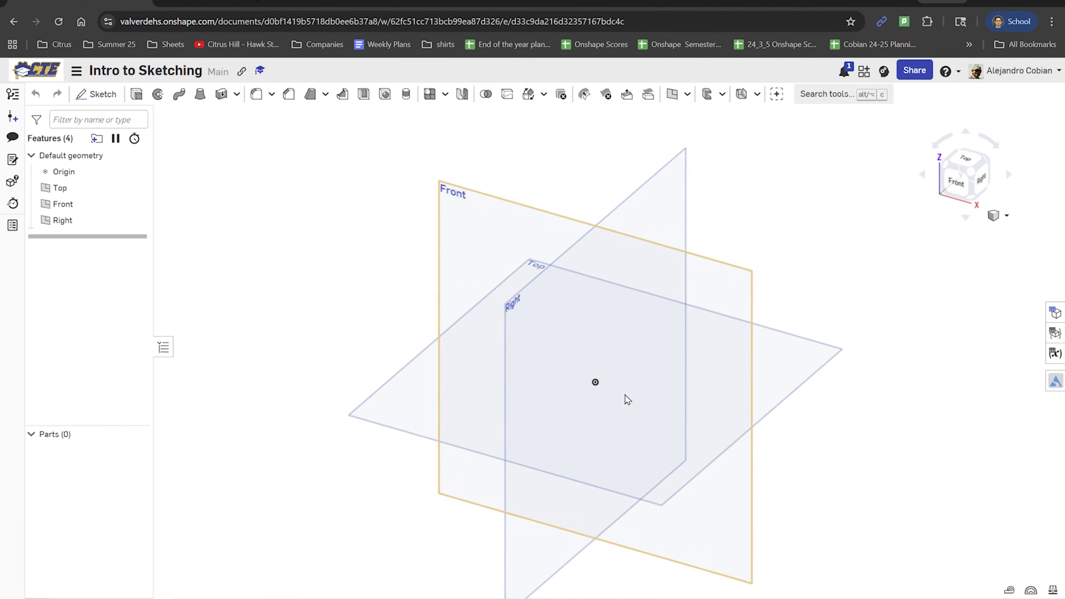
Try hiding the Top, Front and Right planes and the origin, showing each of them again
click(137, 188)
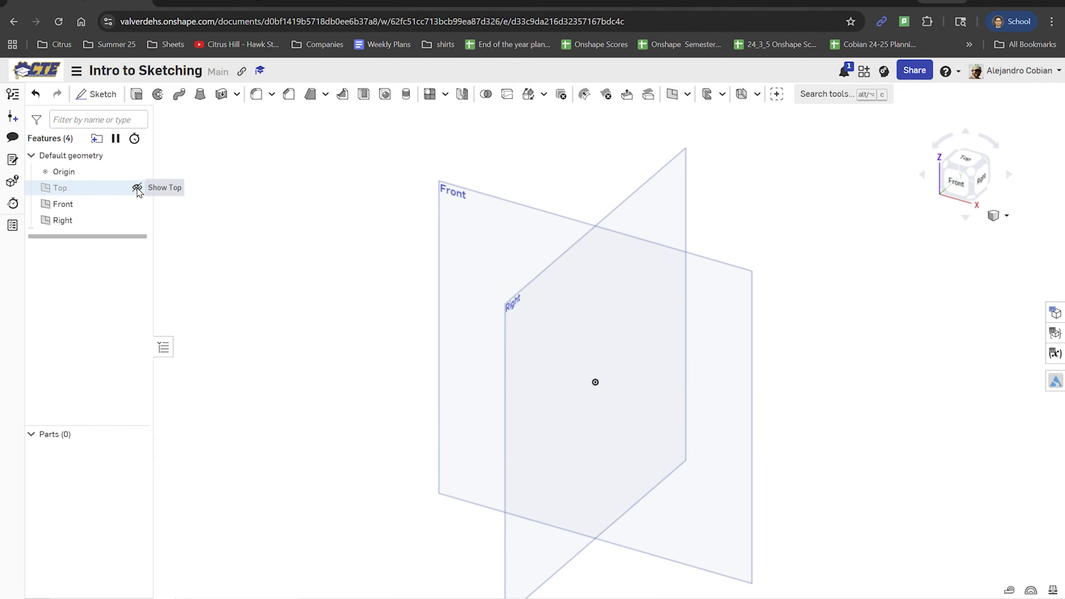
click(137, 204)
click(137, 220)
click(137, 220)
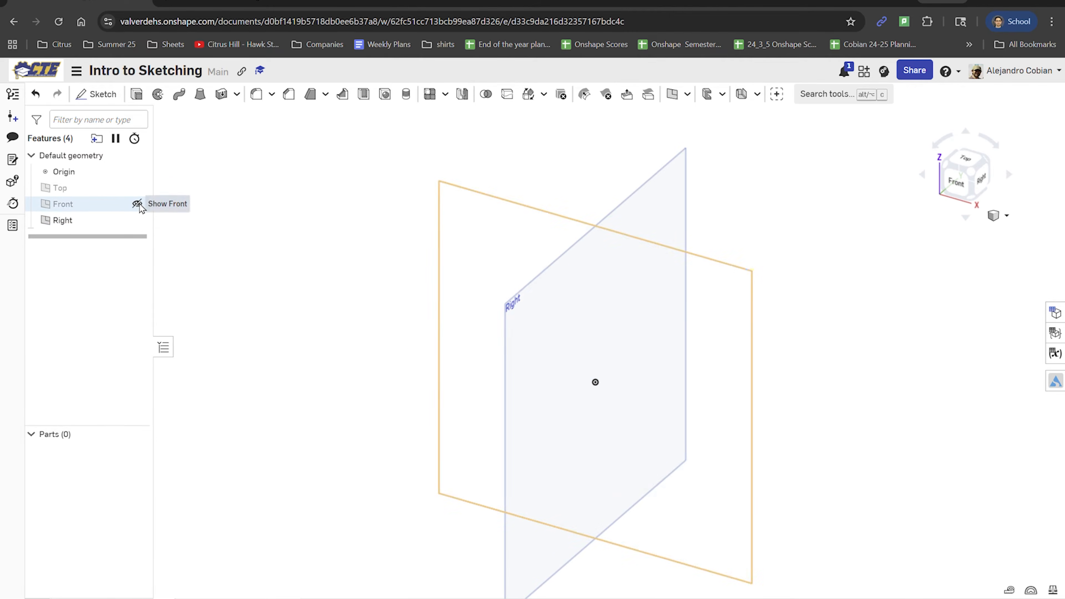
click(136, 204)
click(137, 188)
click(137, 171)
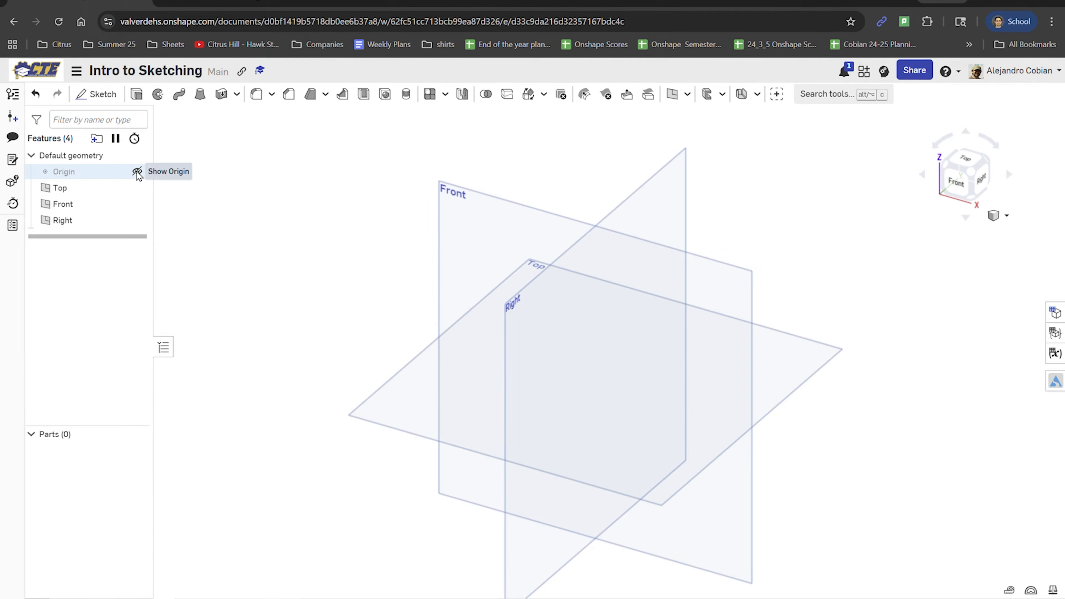
click(137, 171)
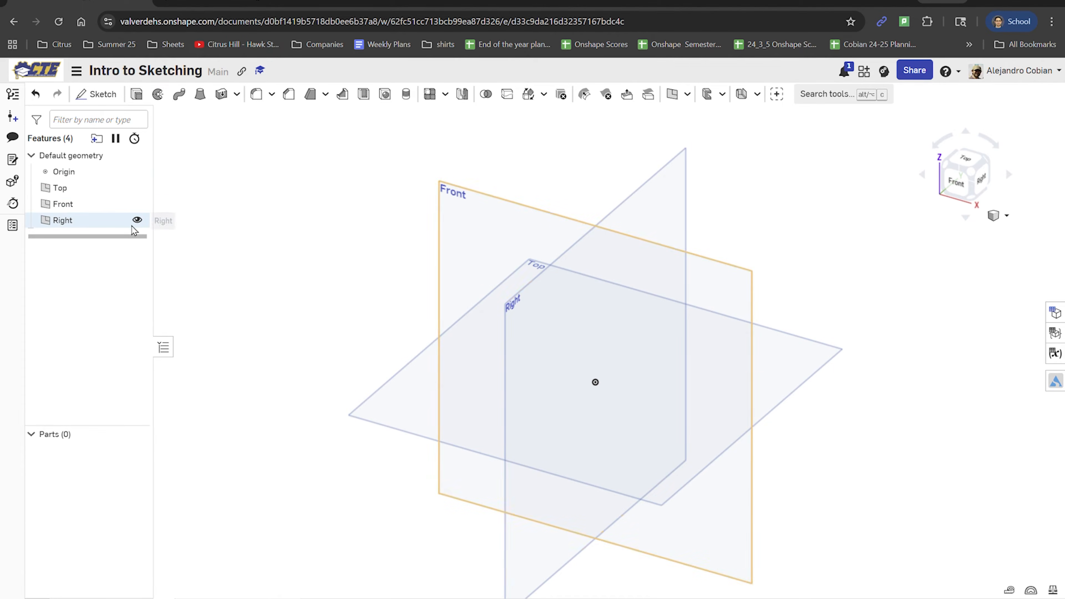
click(138, 220)
click(137, 219)
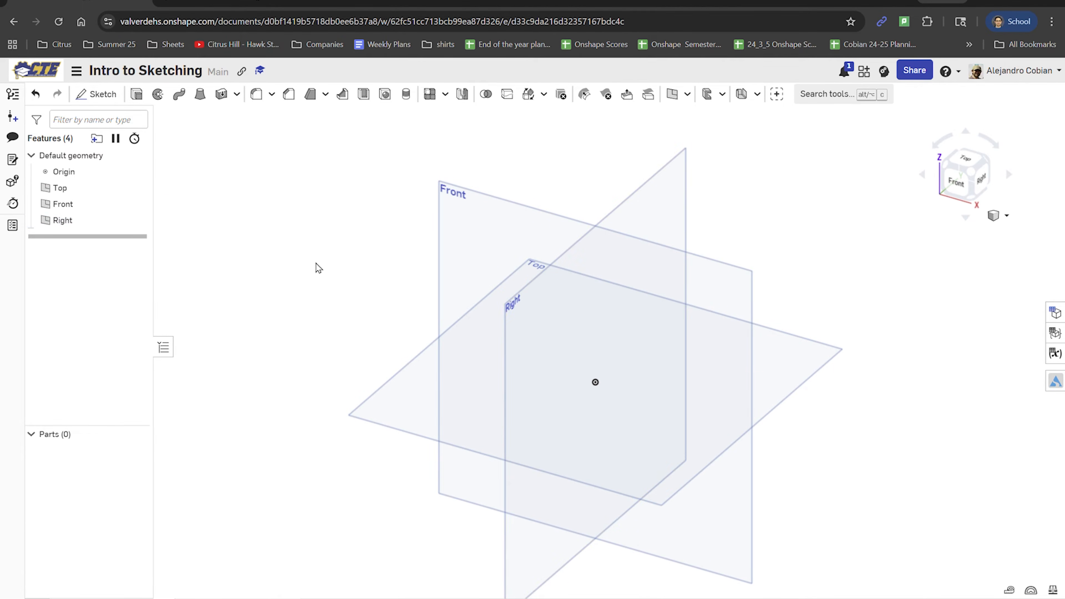
Check the exercise instructions, orient the model to the Top view and start a new sketch on the Top plane
click(218, 6)
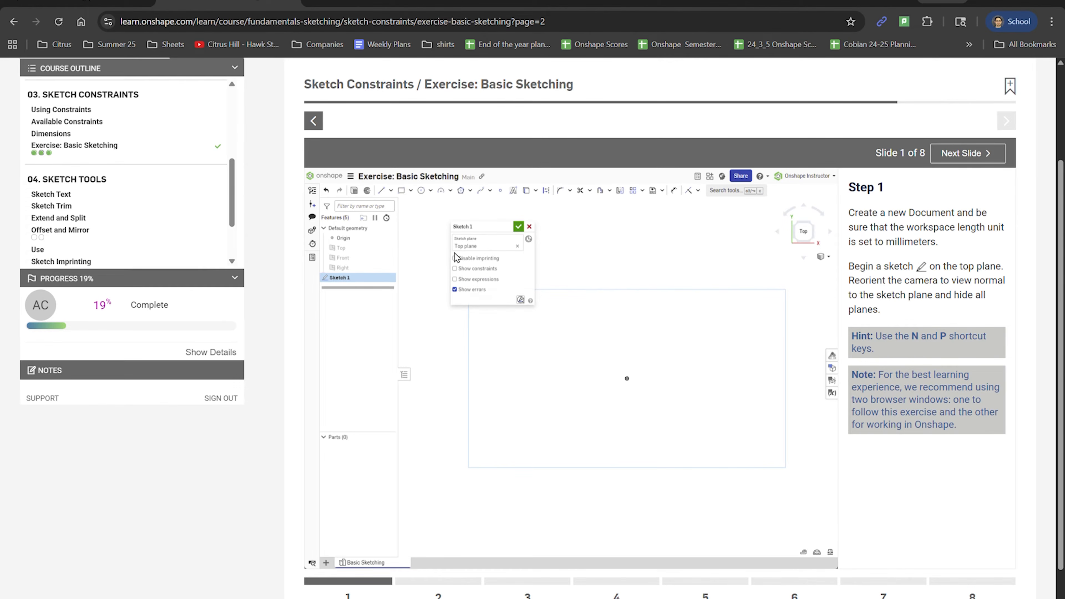
click(80, 5)
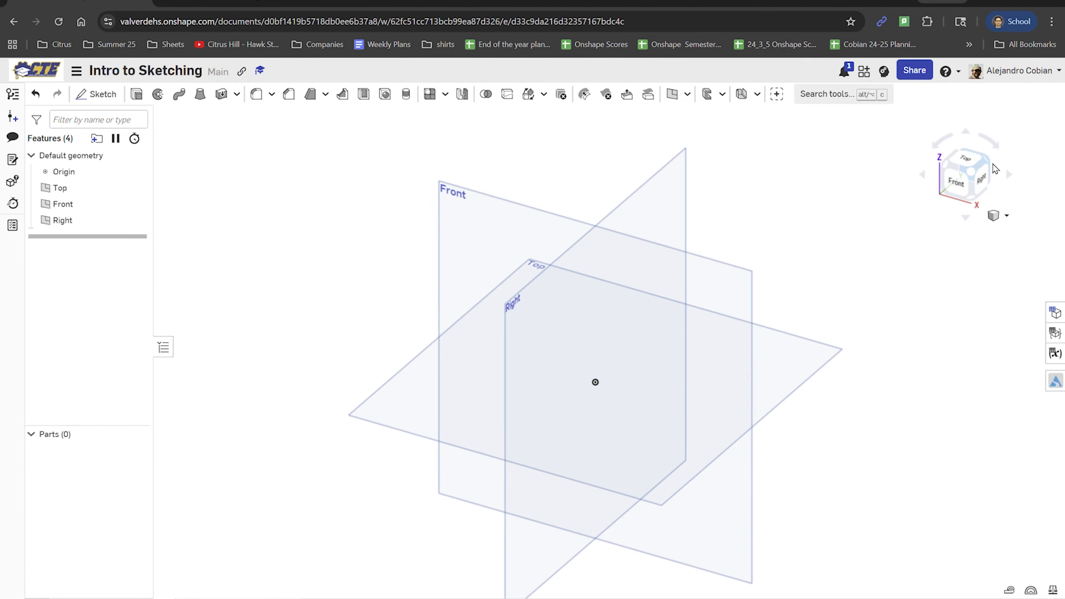
click(966, 163)
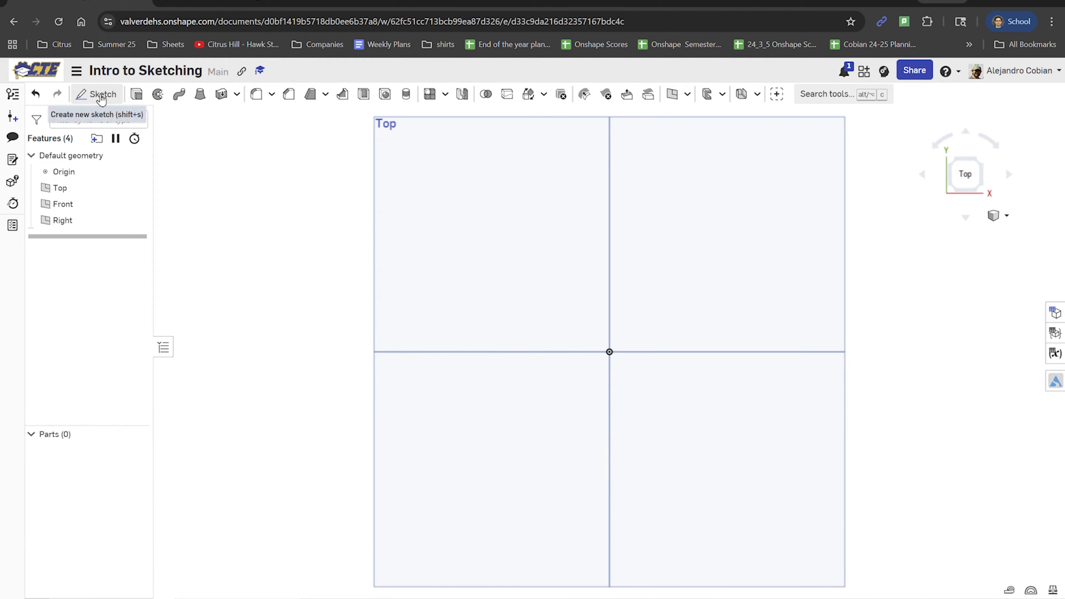
click(105, 97)
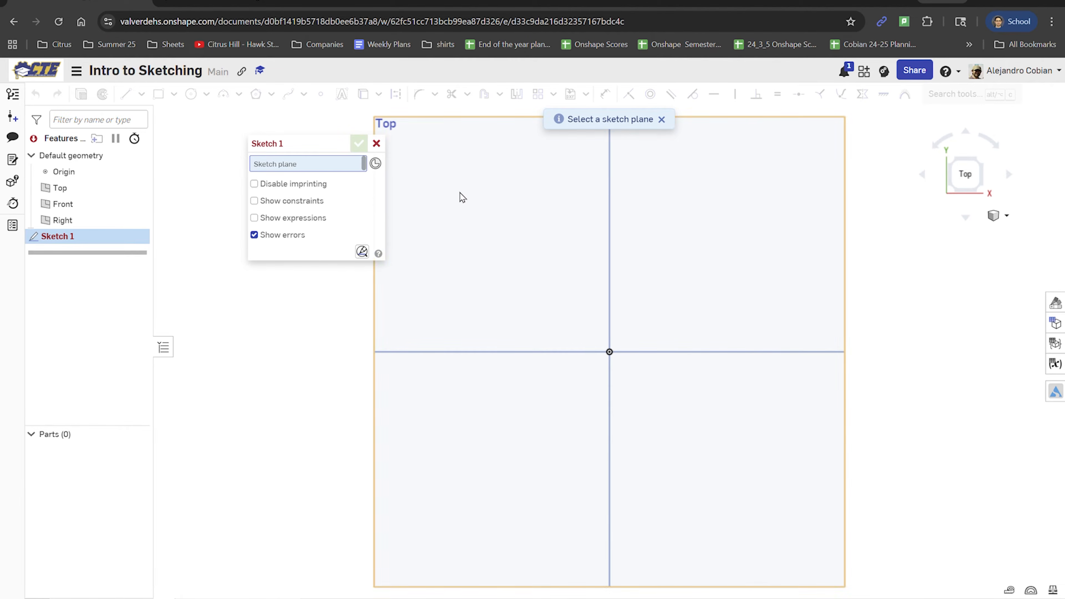
click(508, 187)
drag(321, 145, 206, 146)
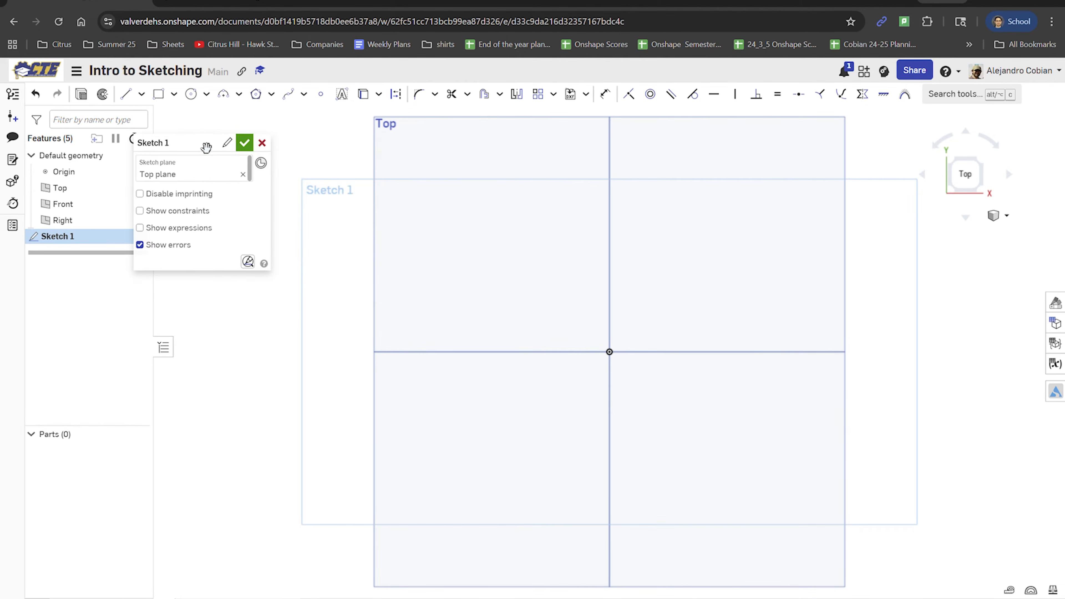
Recheck the exercise instructions, close the sketch and set the workspace's default length unit to millimeter
click(251, 3)
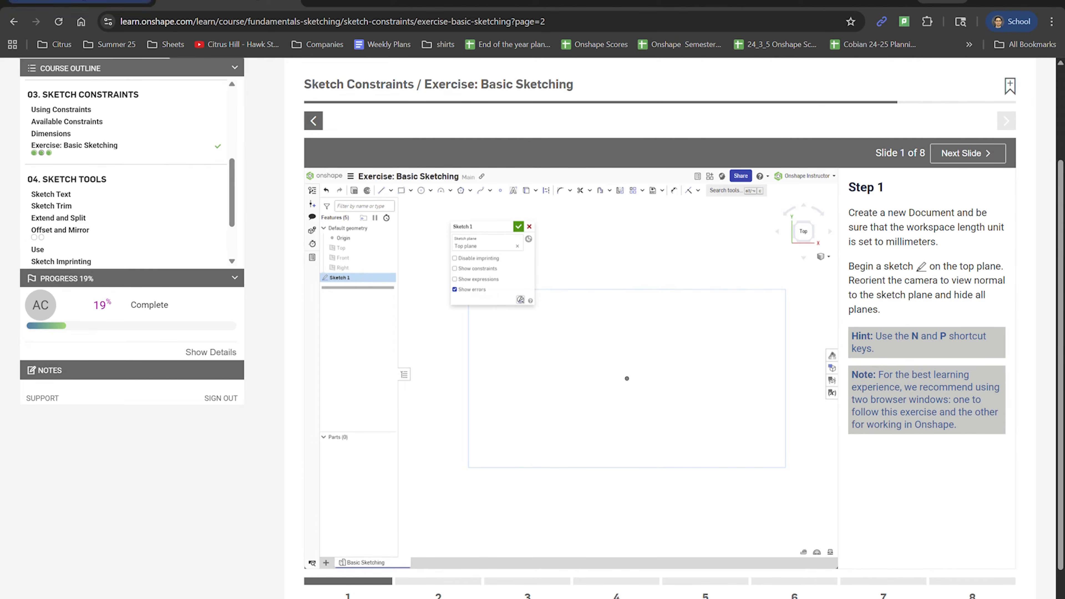
click(94, 2)
click(245, 144)
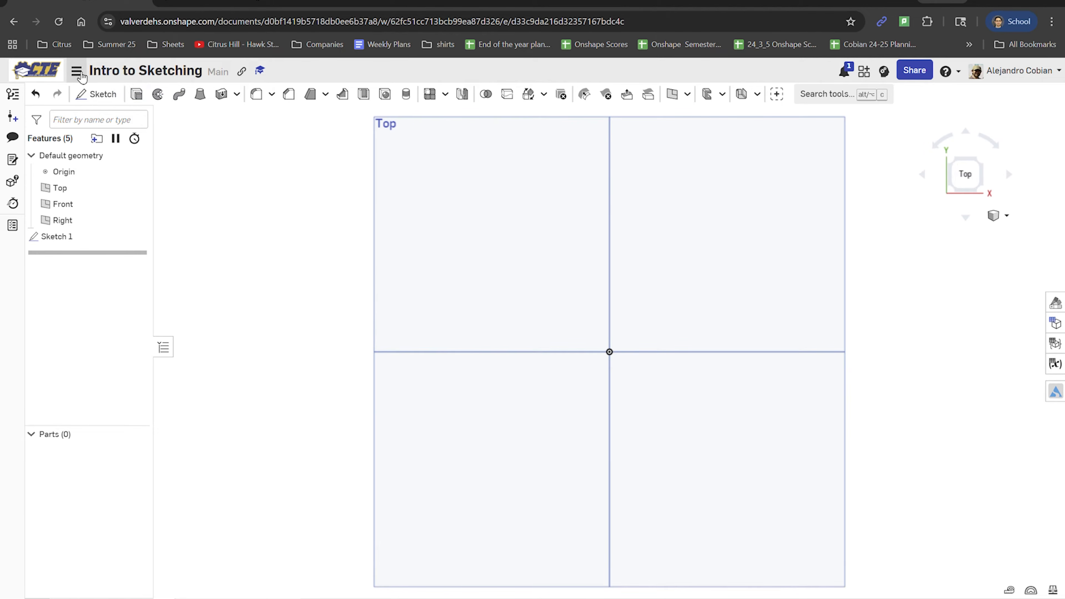
click(77, 71)
click(117, 203)
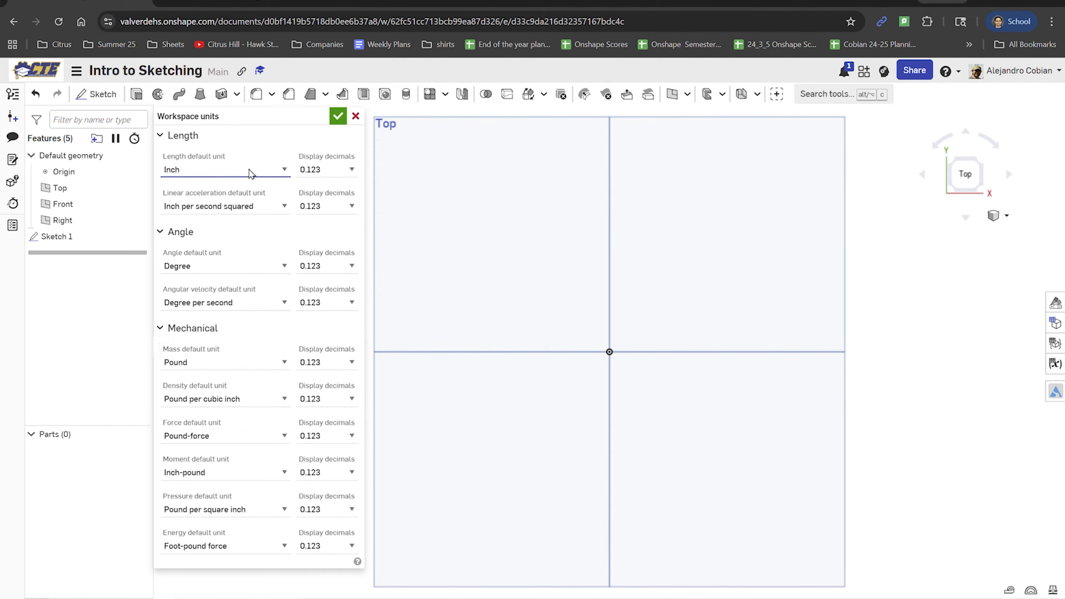
click(189, 253)
click(338, 115)
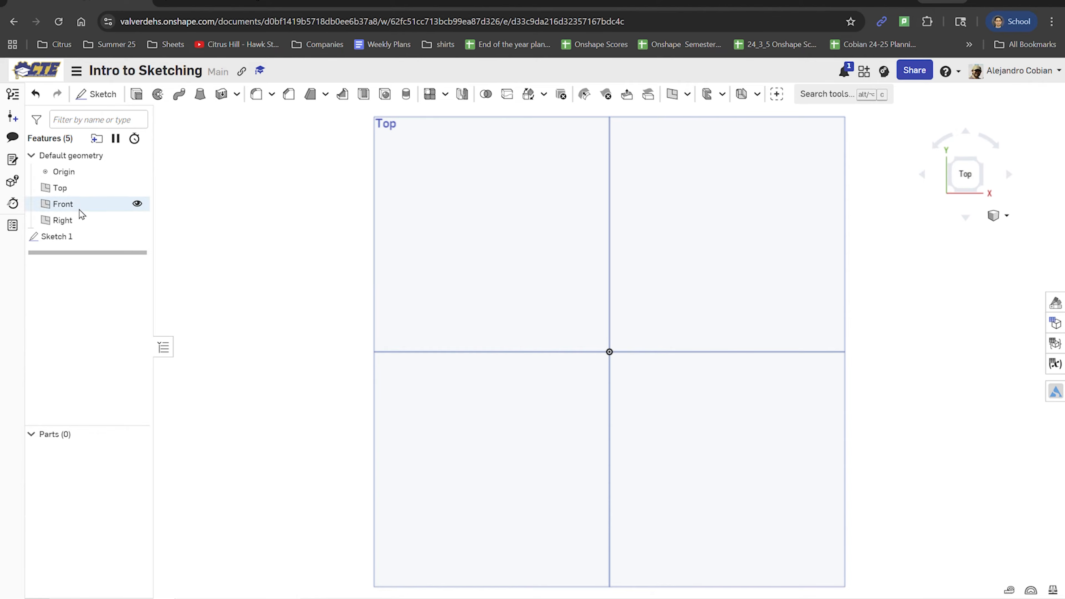
Reopen Sketch 1 for editing and go to Step 2 of the Basic Sketching exercise
double_click(72, 238)
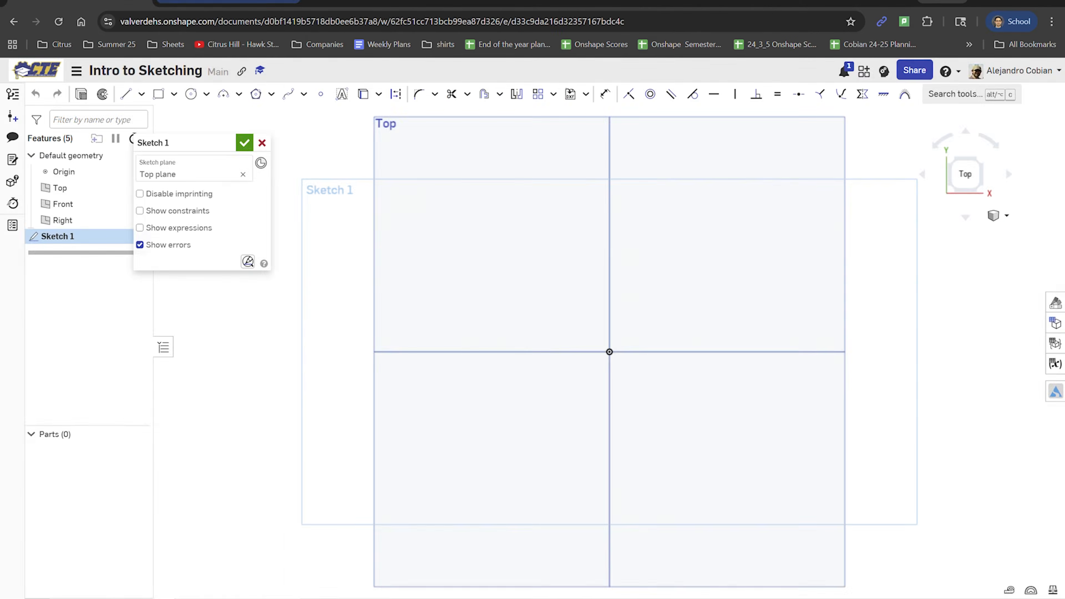
click(228, 2)
click(455, 585)
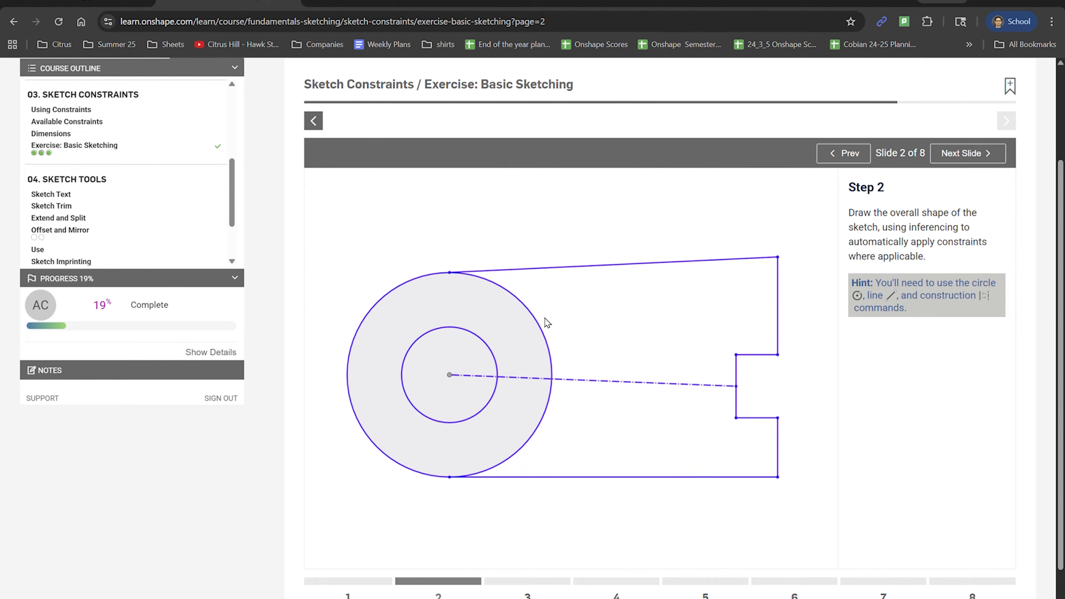
Following the exercise drawing, sketch two concentric circles at the origin, about 39.6 mm and 72.4 mm in diameter
click(121, 1)
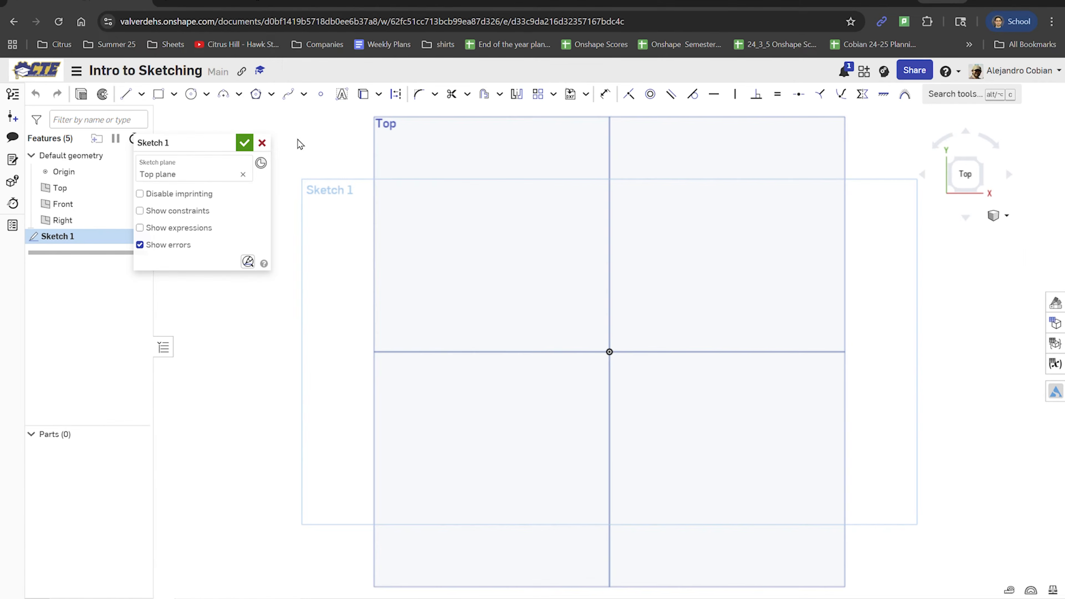
click(205, 9)
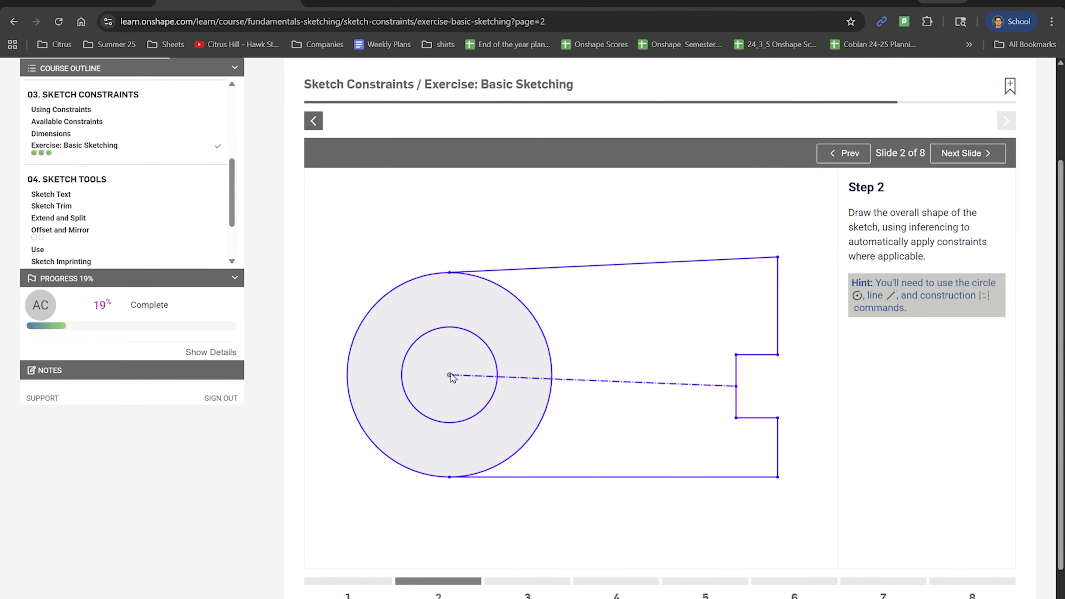
click(121, 2)
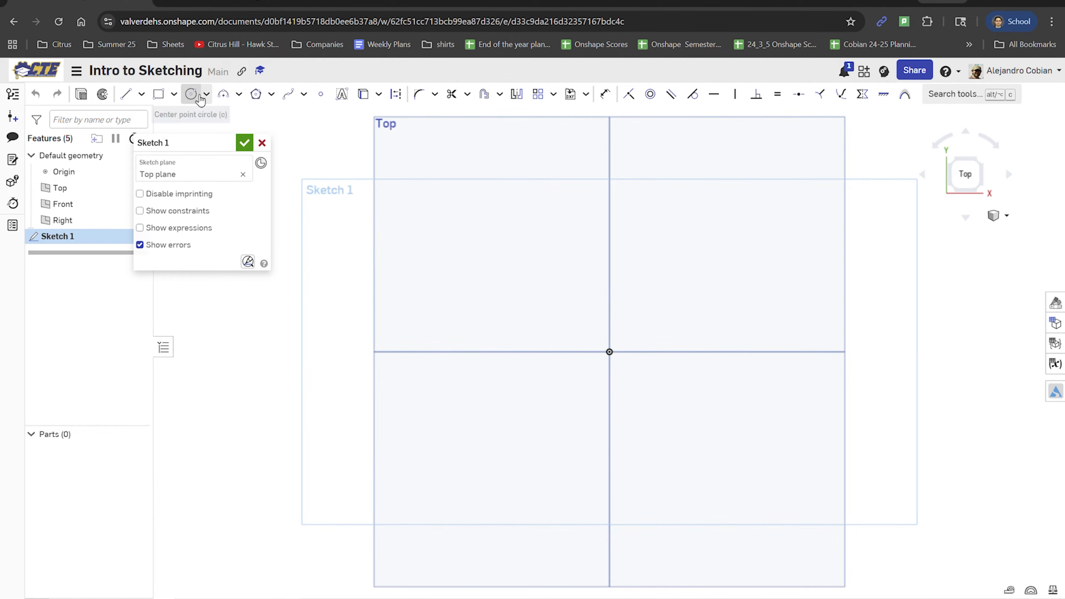
click(191, 95)
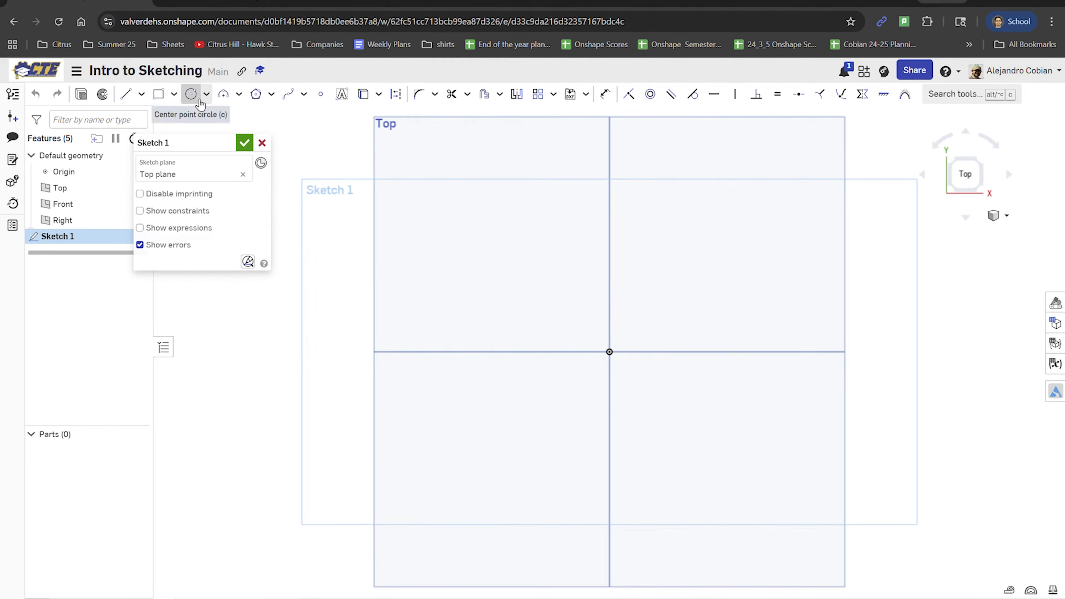
click(610, 352)
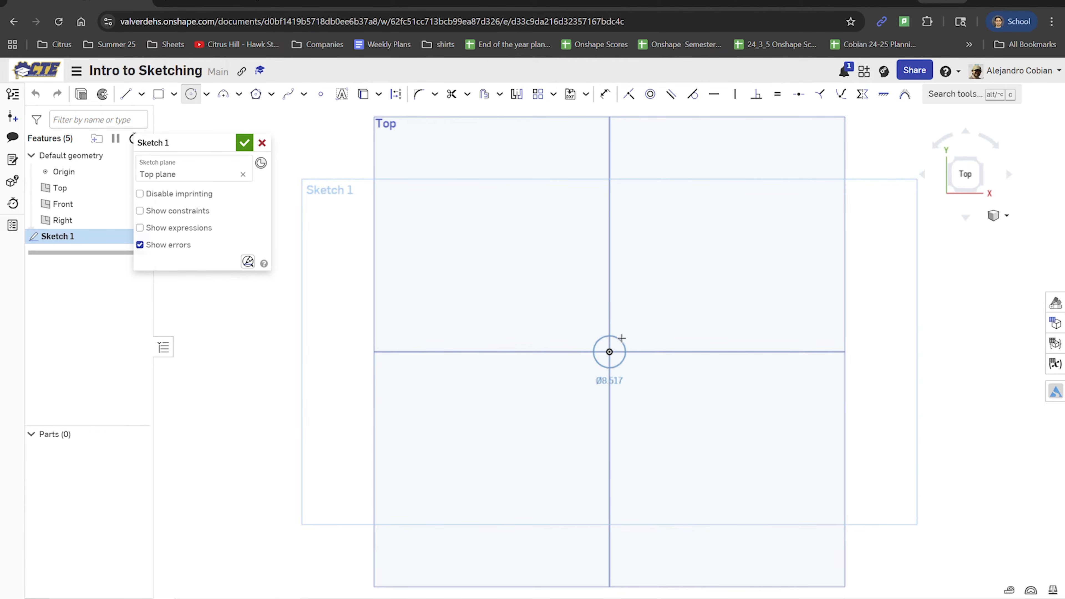
click(642, 305)
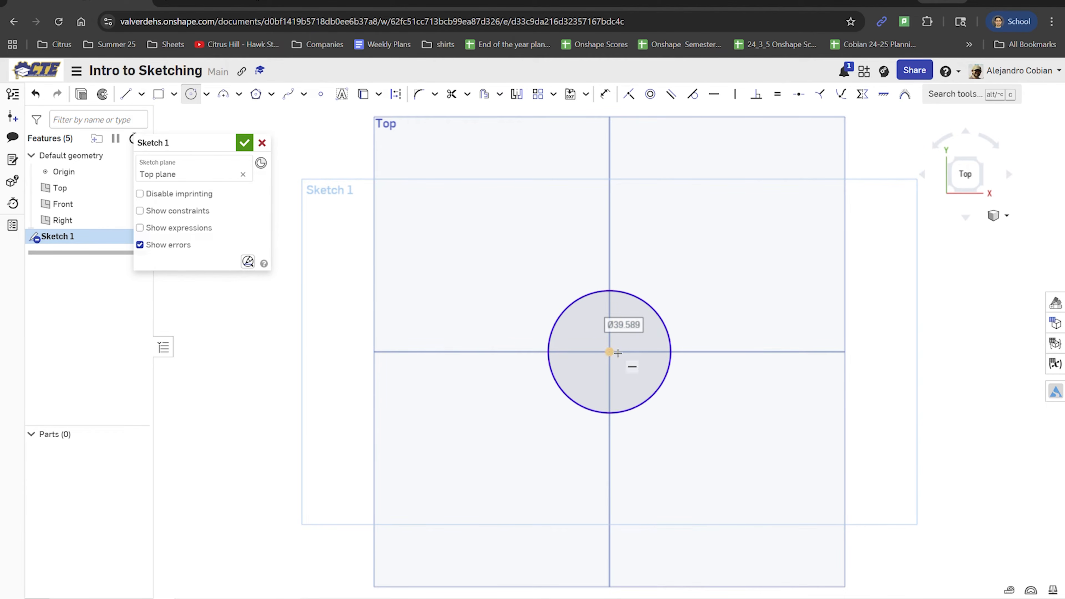
click(610, 352)
click(687, 268)
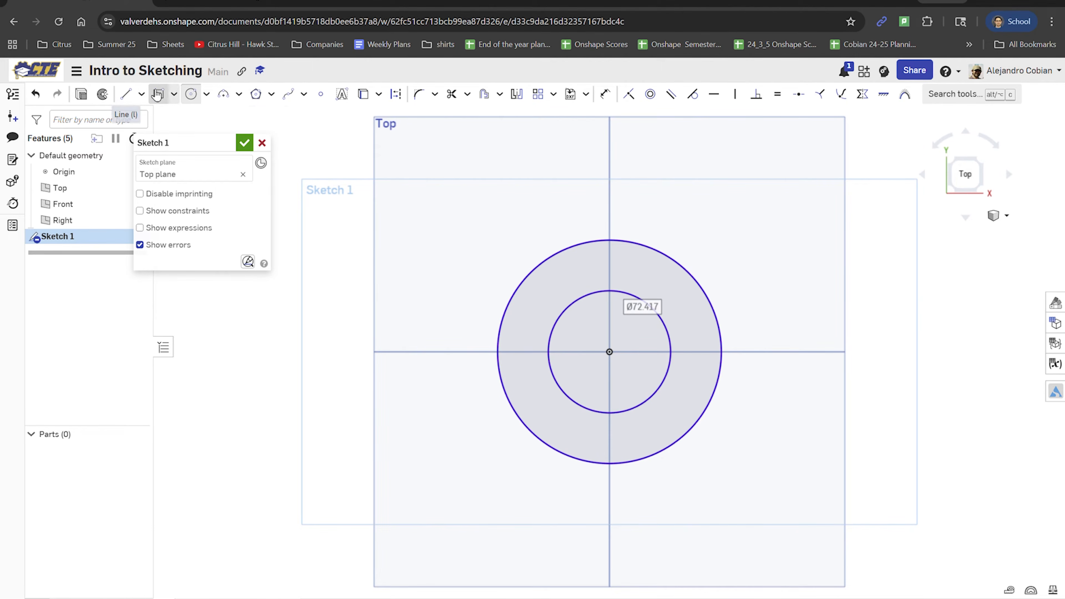
click(126, 95)
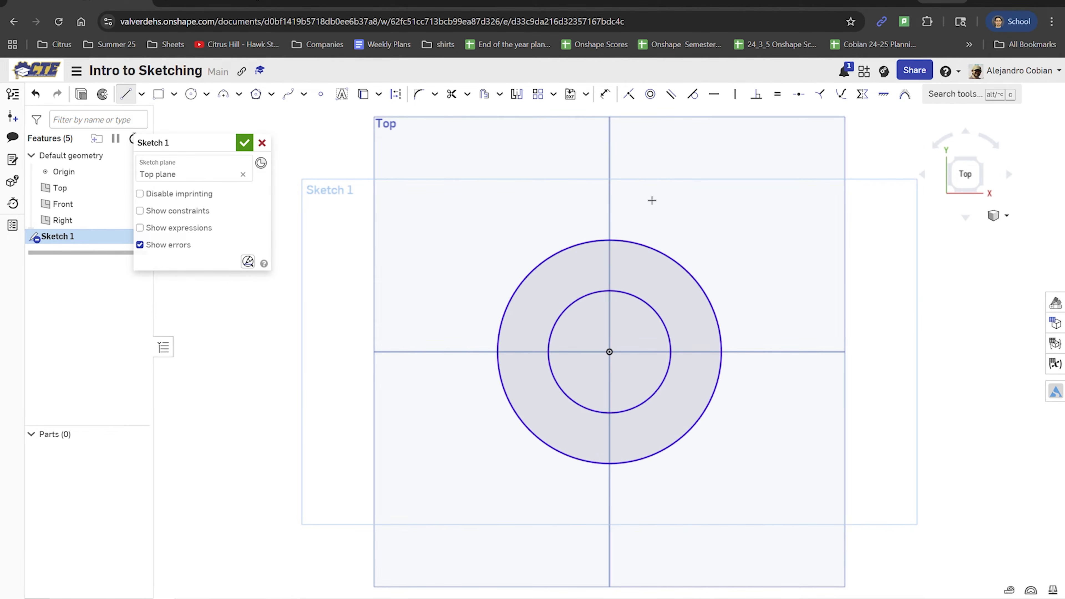
click(643, 245)
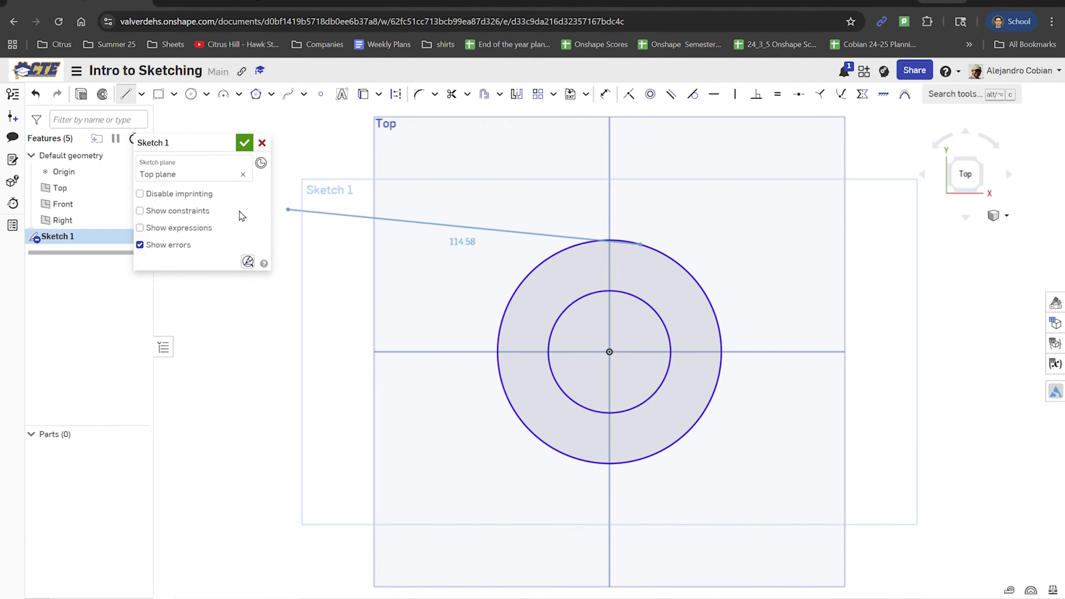
click(140, 210)
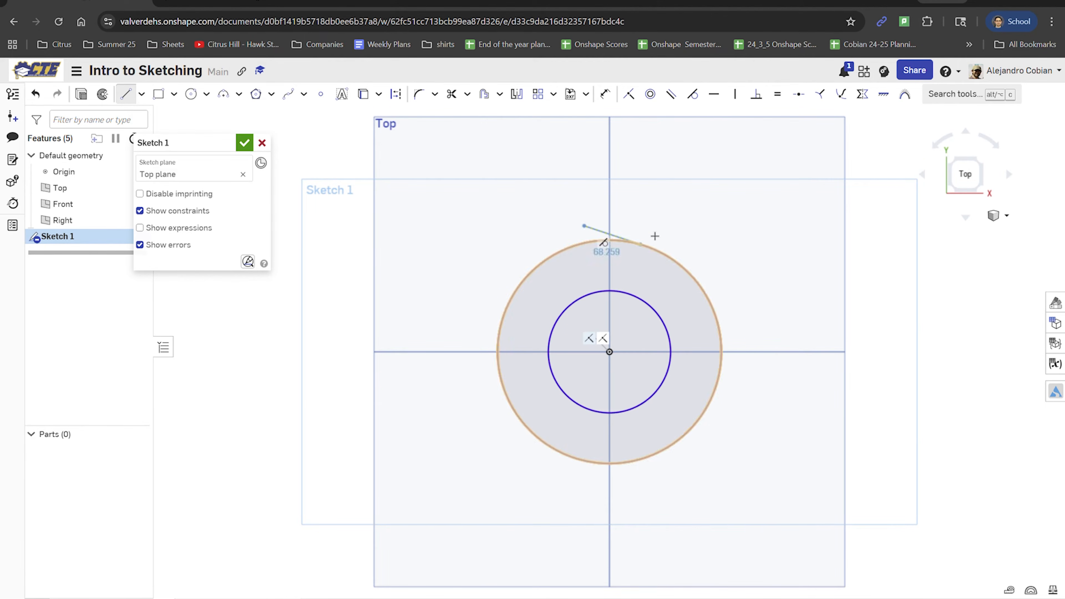
click(244, 143)
double_click(106, 237)
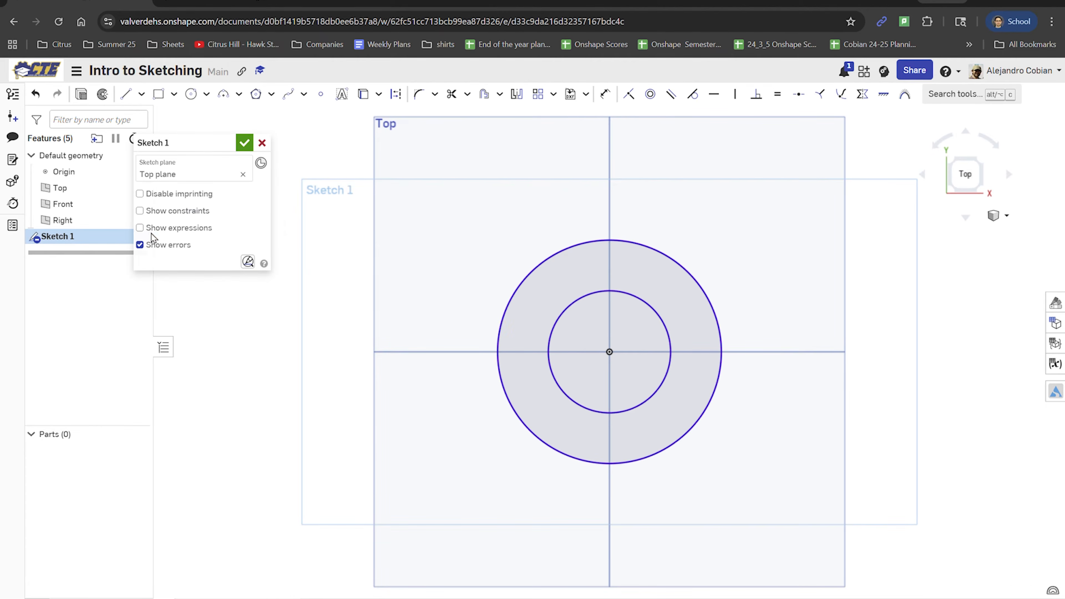
Turn on the display of sketch constraints and slightly enlarge the inner circle
click(193, 213)
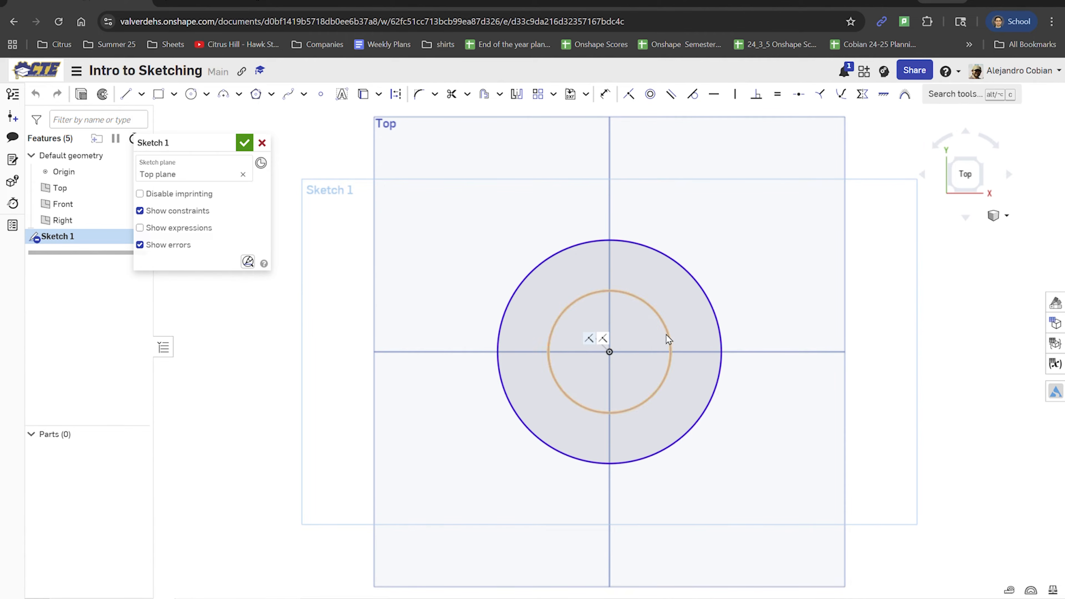
drag(668, 336, 647, 298)
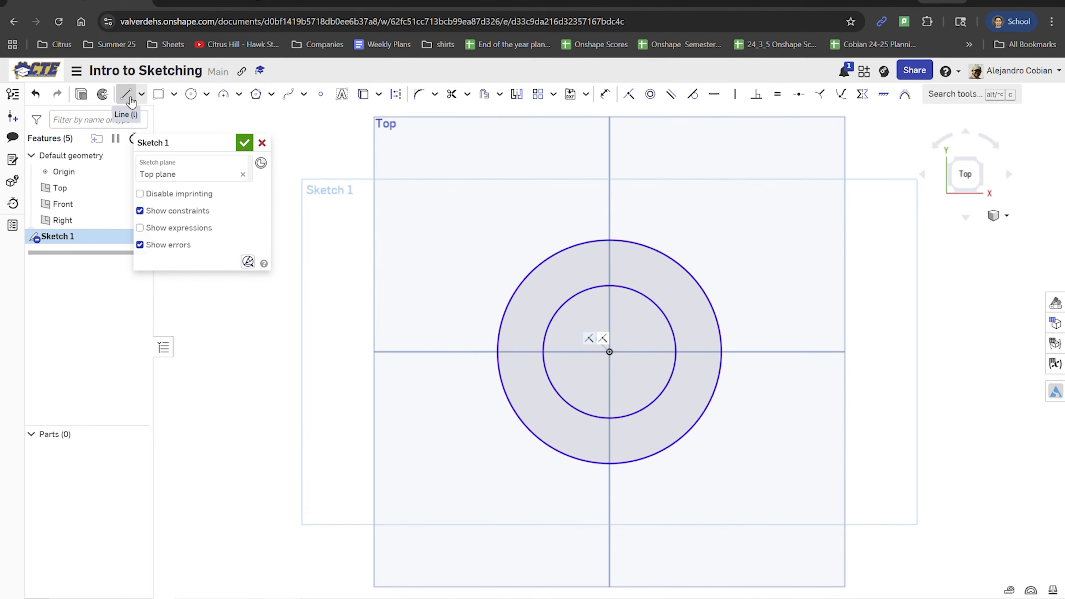
Sketch connected lines from the outer circle's upper edge: about 89 mm outward, 22 mm down, 22 mm inward, 25 mm straight down and 22 mm outward
click(201, 2)
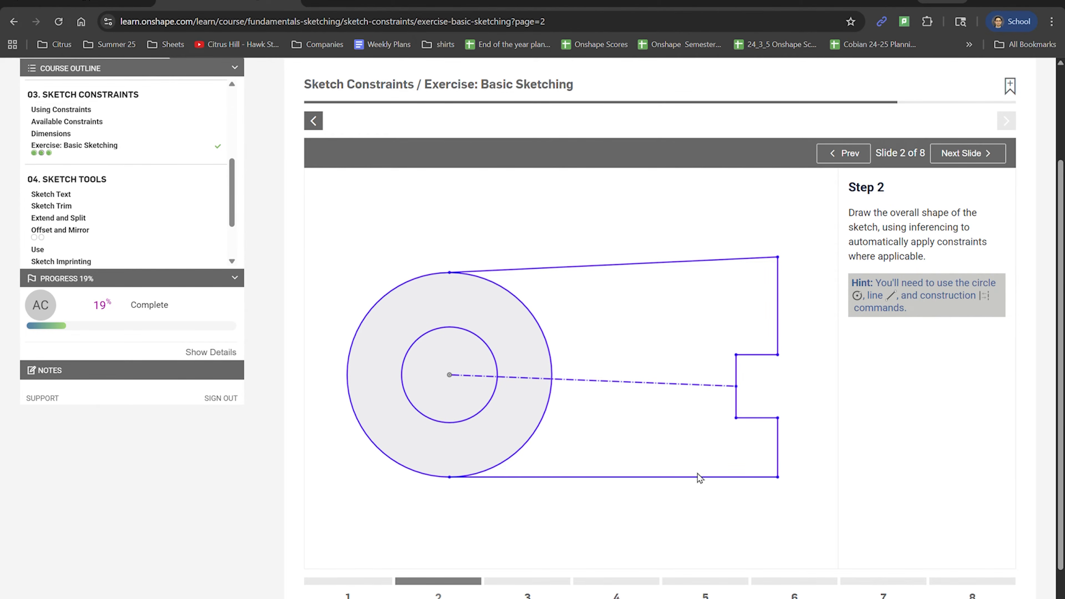
click(126, 2)
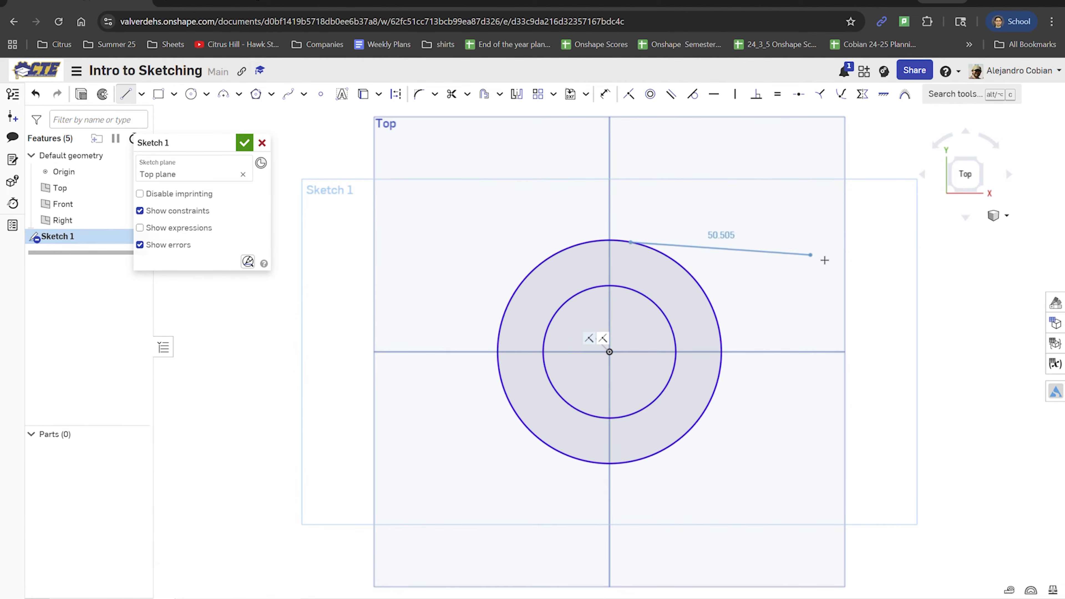
click(905, 222)
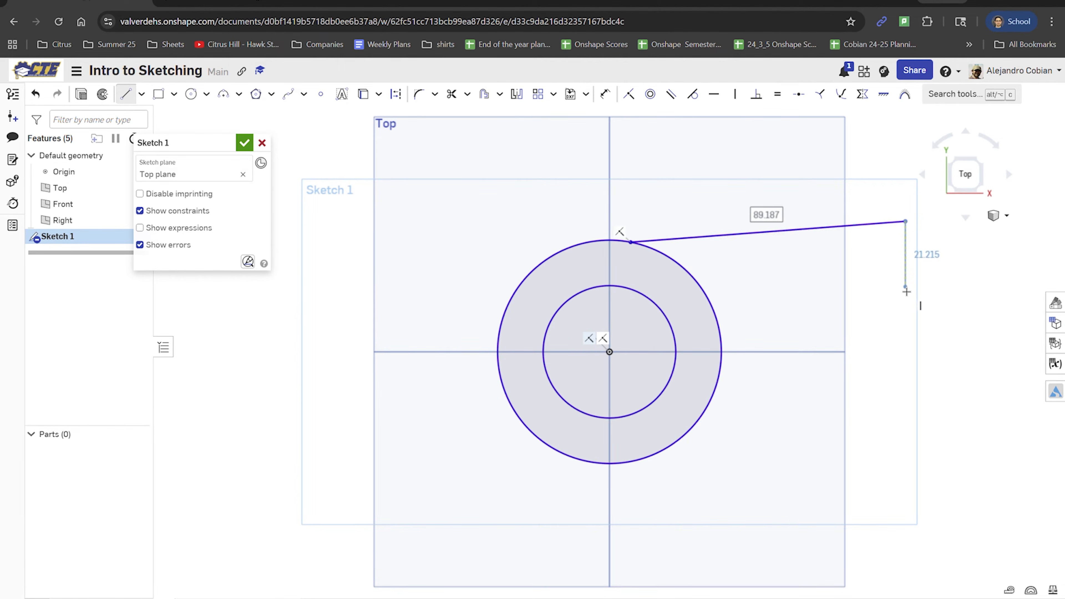
click(895, 292)
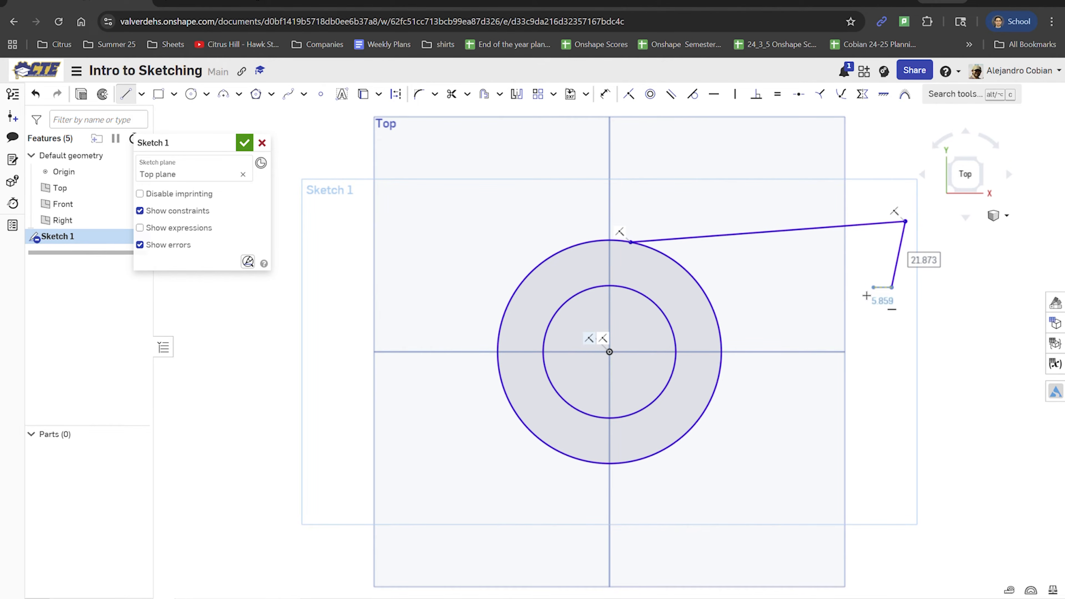
click(824, 298)
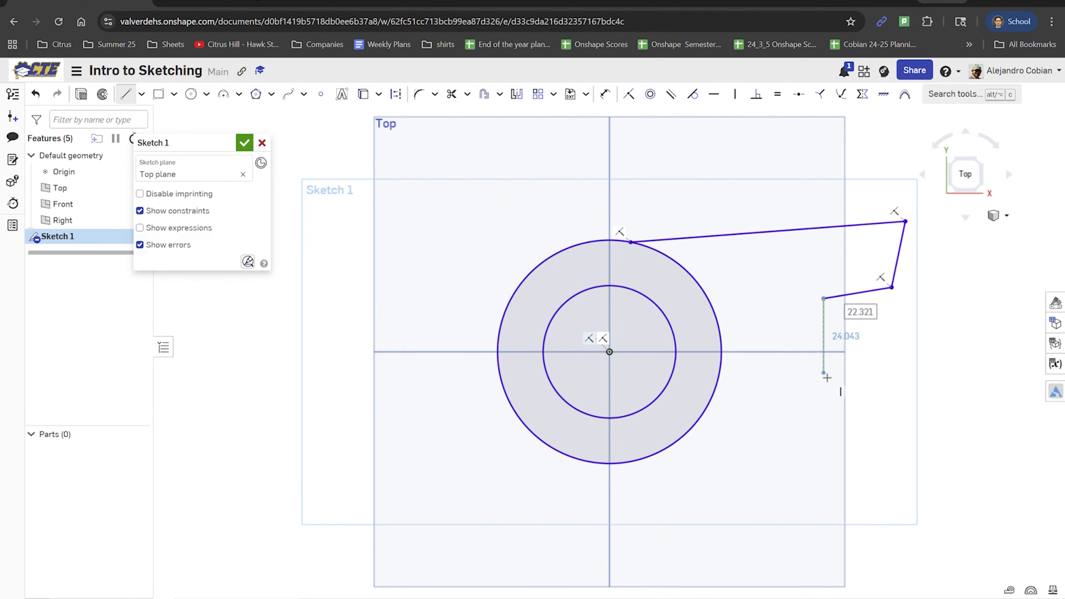
click(827, 379)
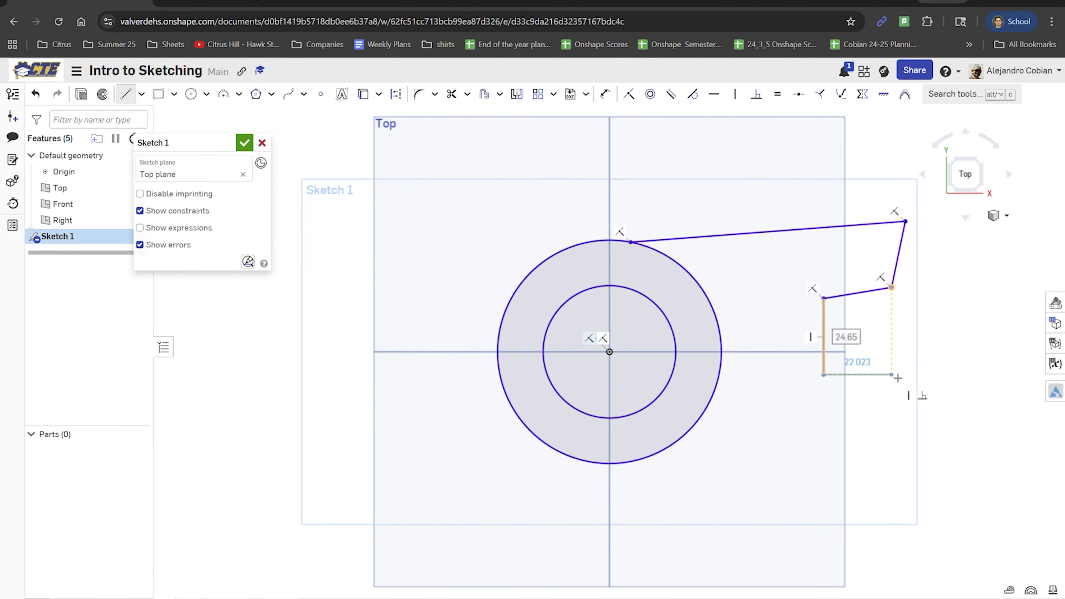
click(892, 374)
key(t)
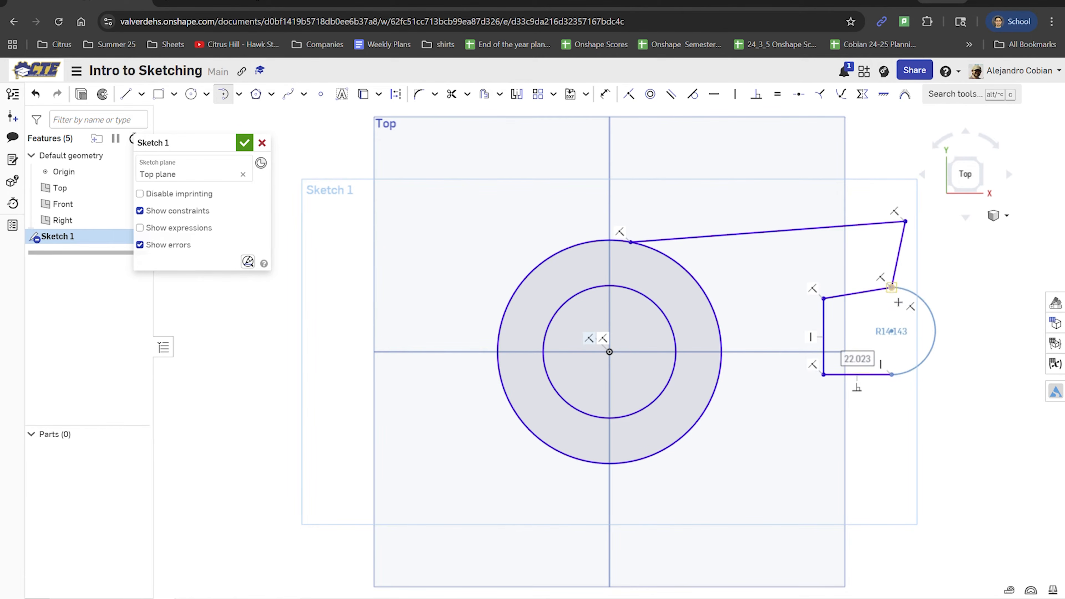
key(Escape)
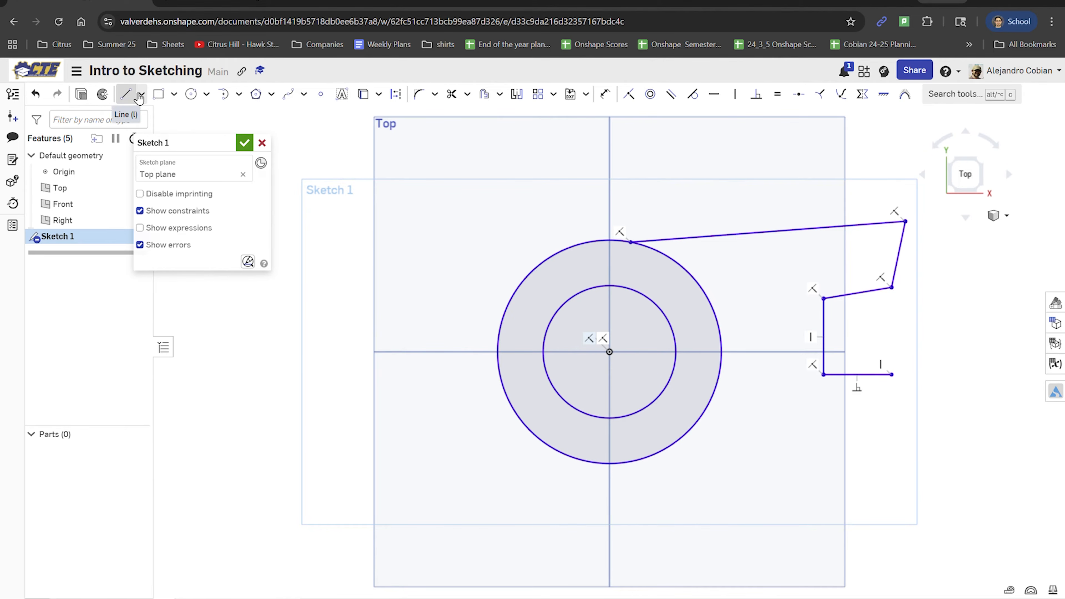
Continue the outline with a vertical line about 27 mm down, and close it with a line to the outer circle's lower edge
click(127, 95)
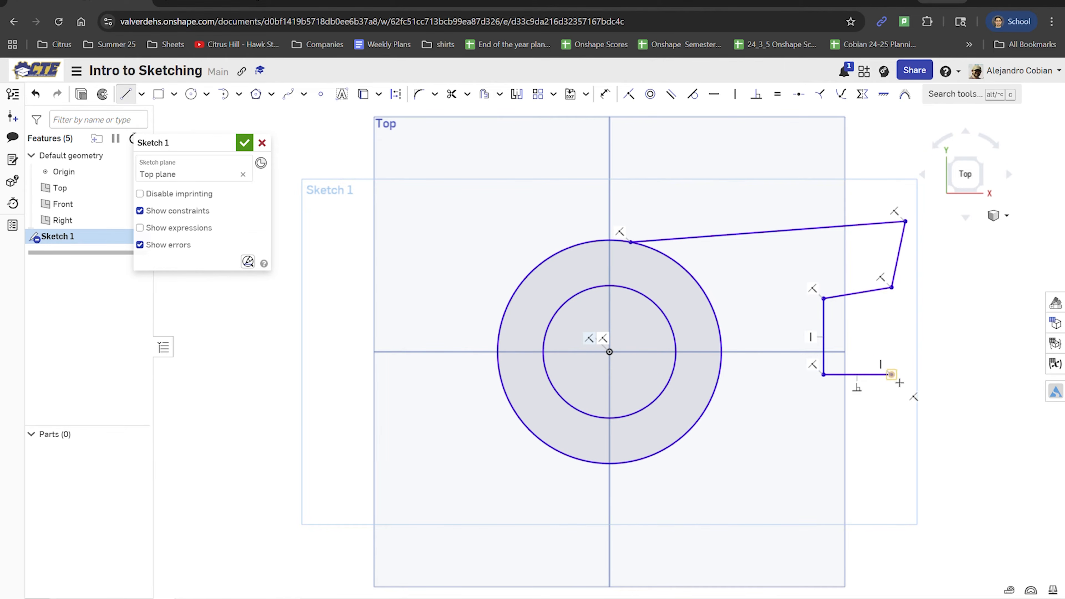
click(892, 458)
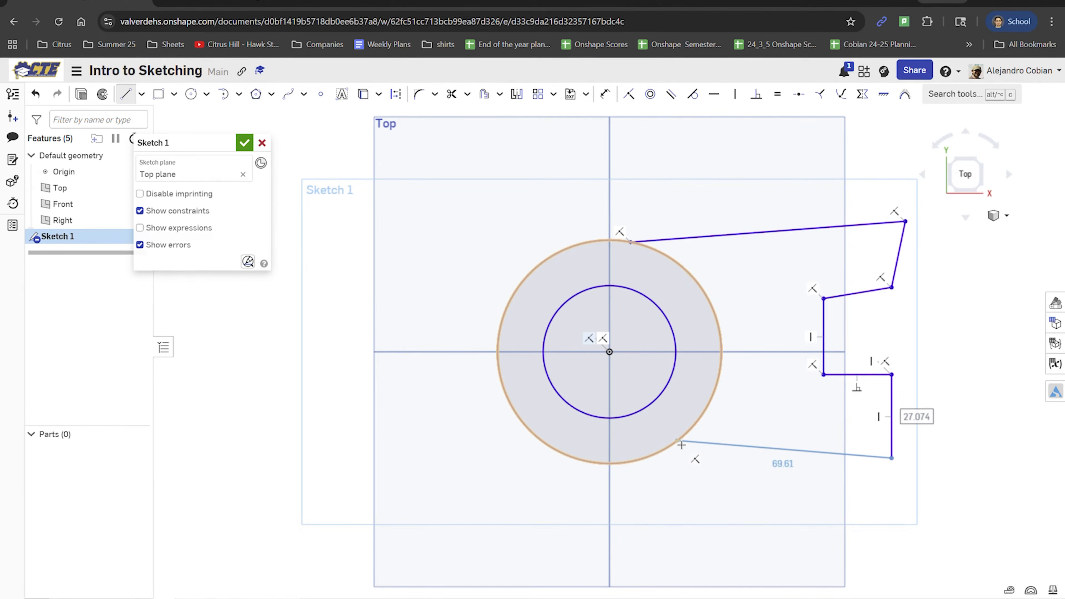
click(678, 440)
key(Escape)
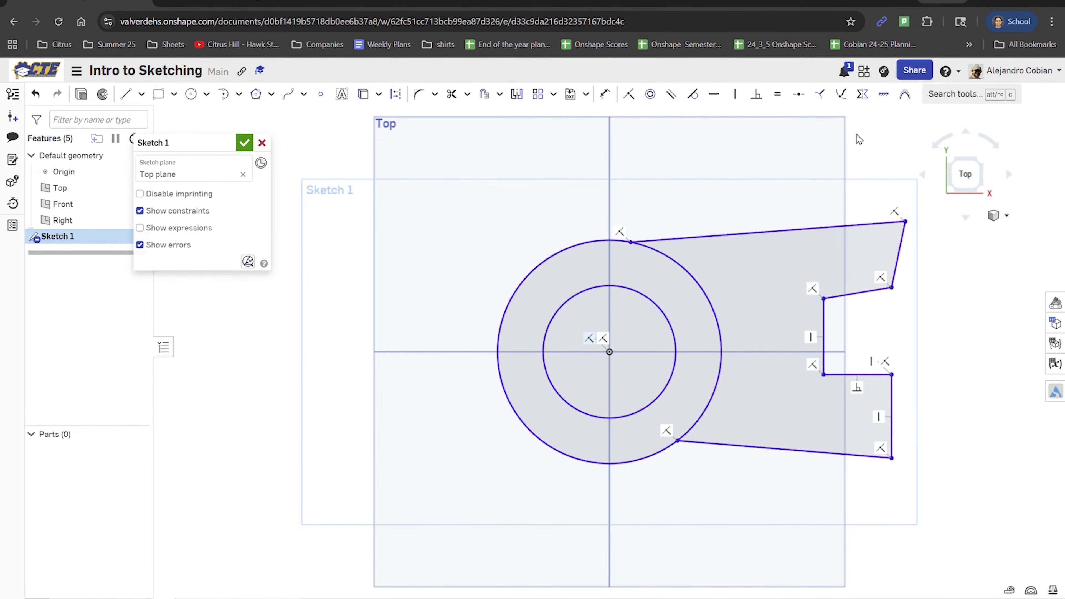
Review Steps 1 and 2 of the exercise and compare the reference drawing with the outline's endpoints on the outer circle
click(293, 5)
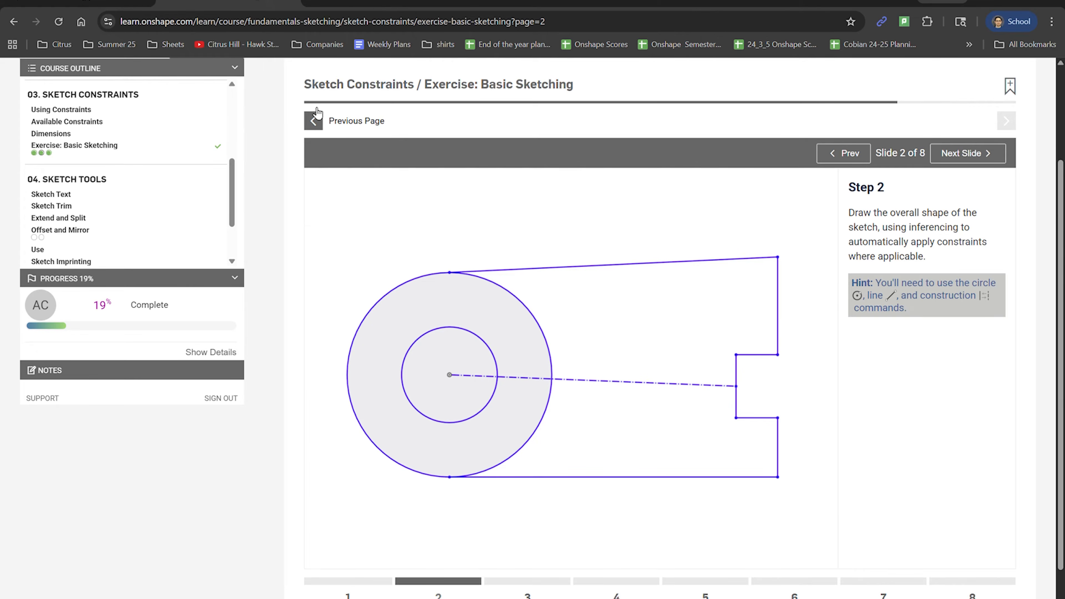
click(314, 118)
click(1006, 248)
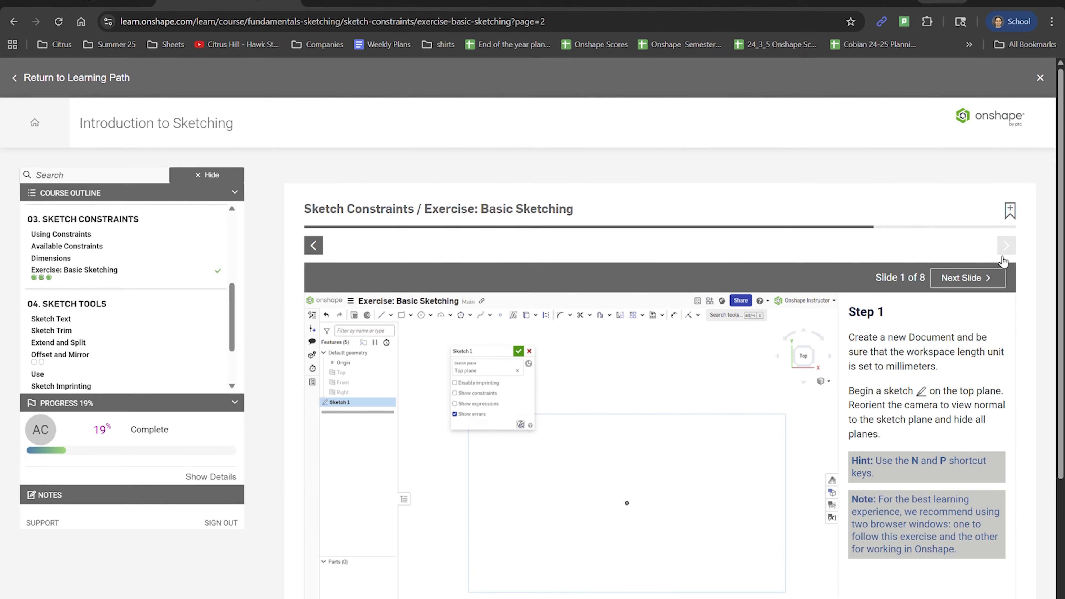
click(997, 276)
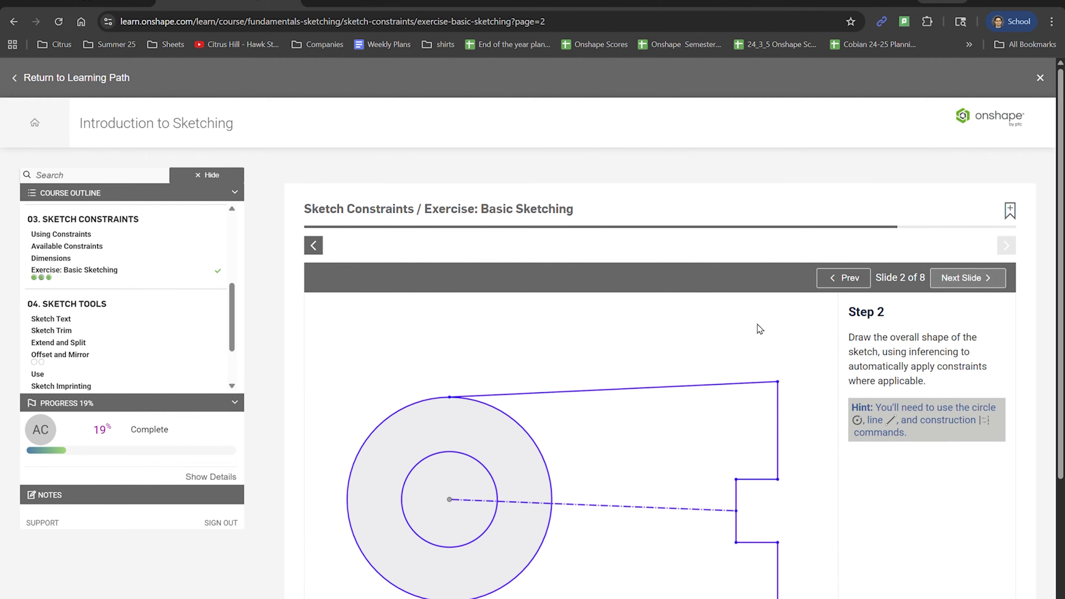
scroll(703, 307, down, 3)
click(104, 3)
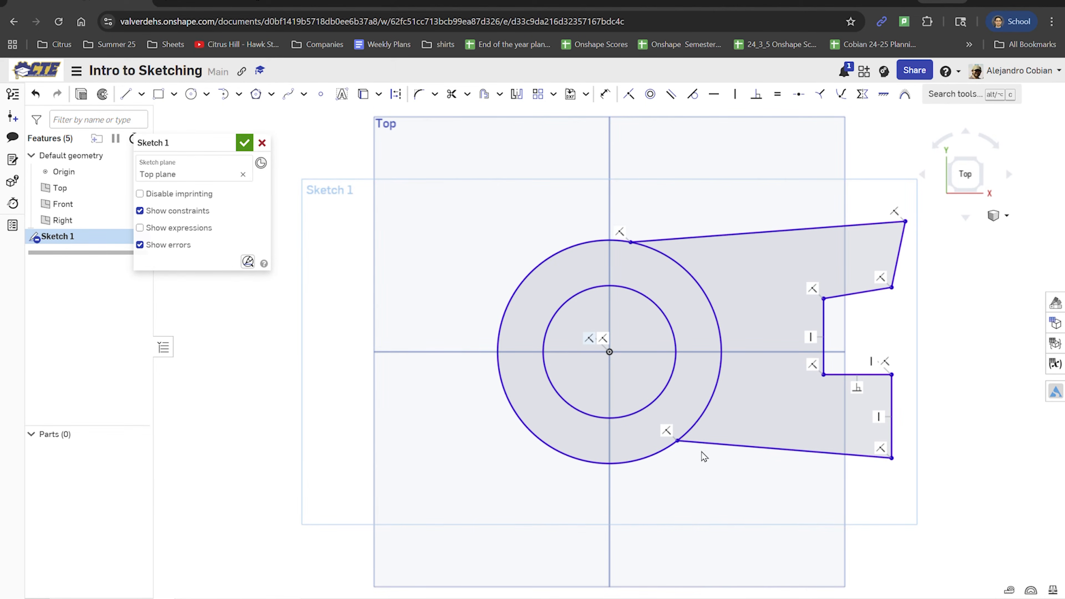
click(630, 243)
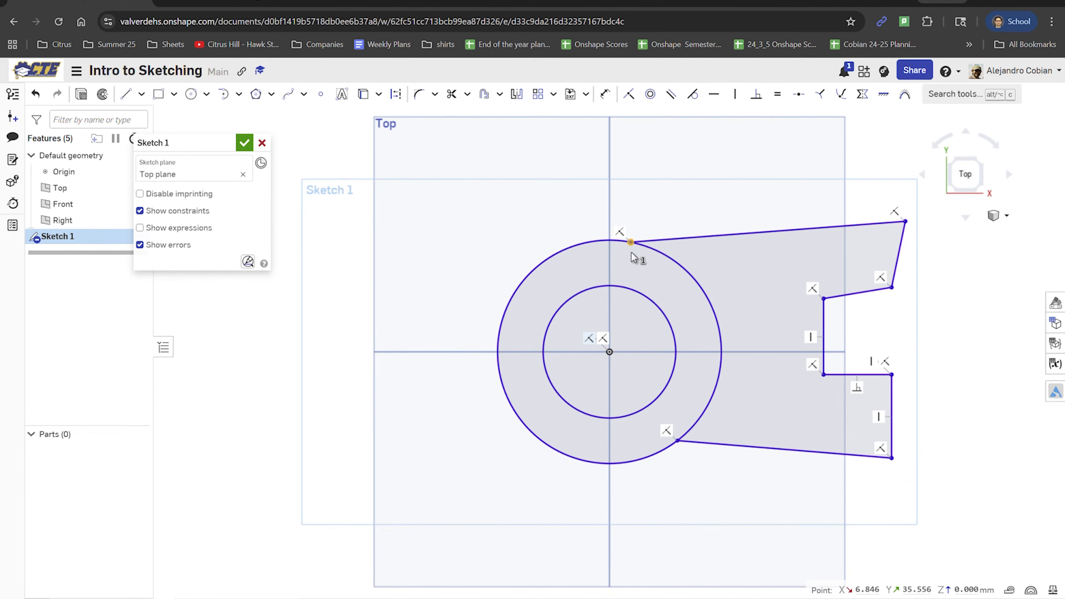
click(610, 352)
click(677, 440)
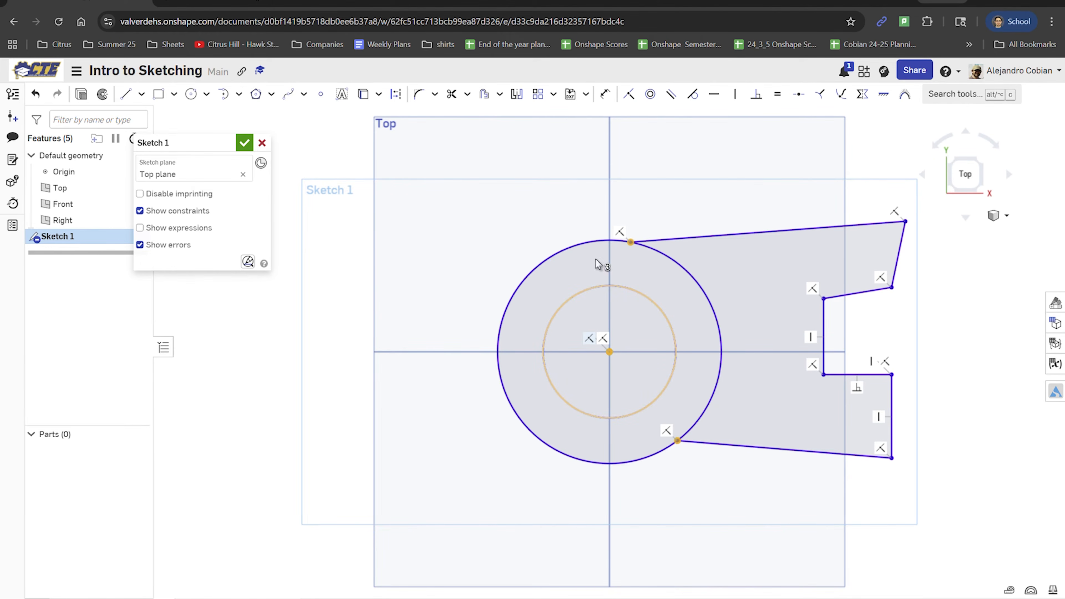
click(262, 2)
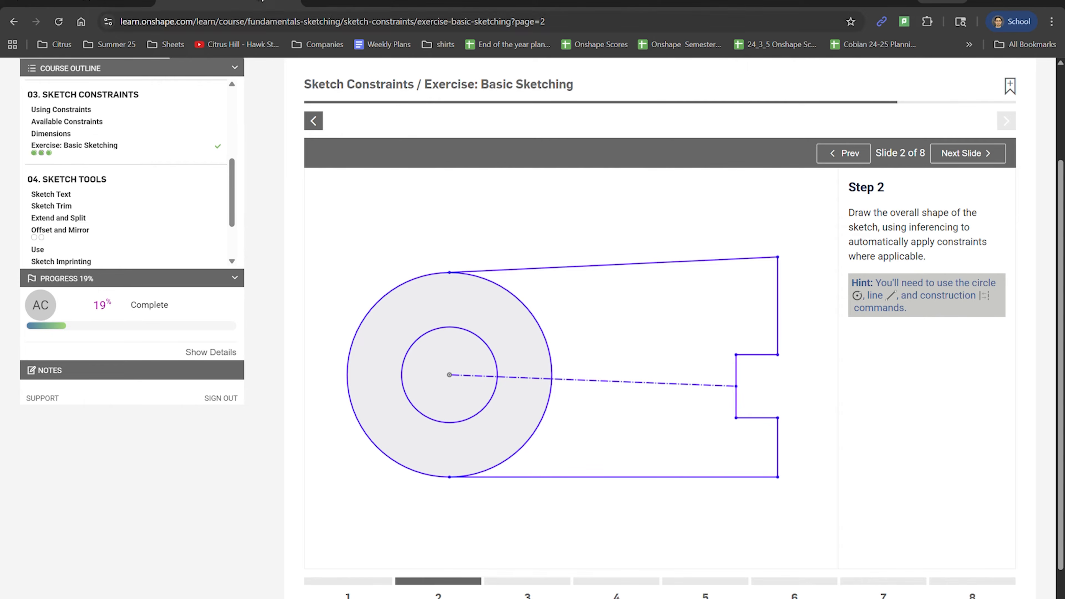
click(80, 2)
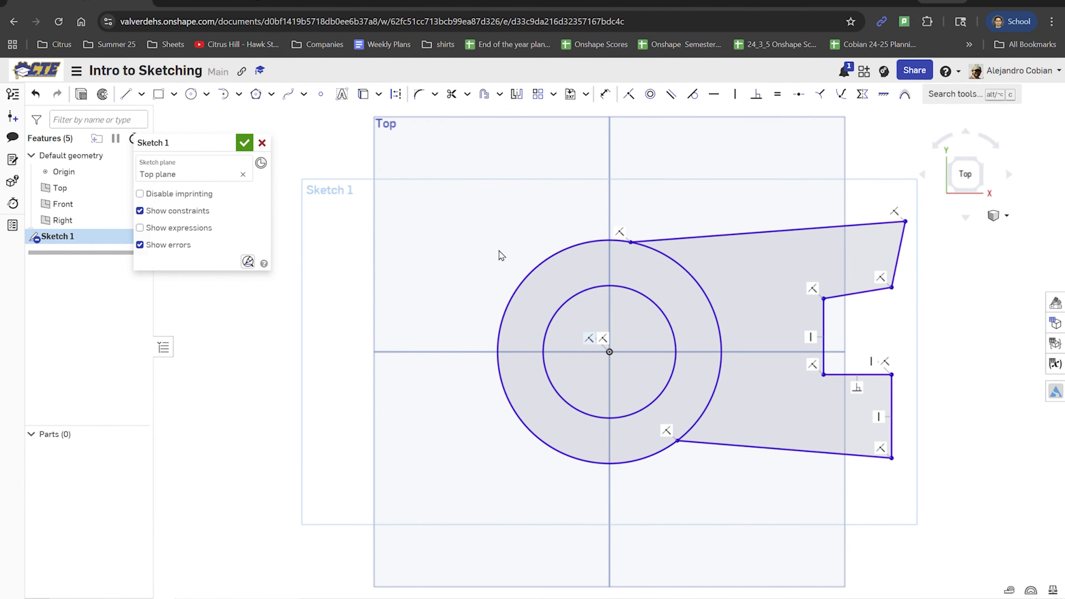
Draw a horizontal construction line about 69 mm long from the origin to the notch's vertical line
click(126, 94)
click(395, 94)
click(610, 351)
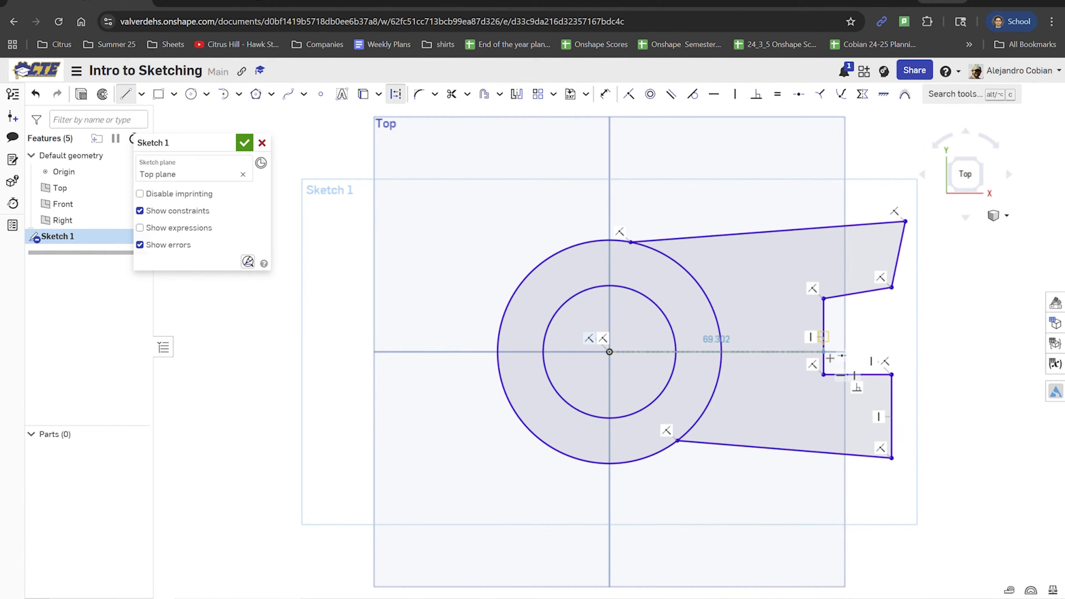
scroll(824, 354, up, 8)
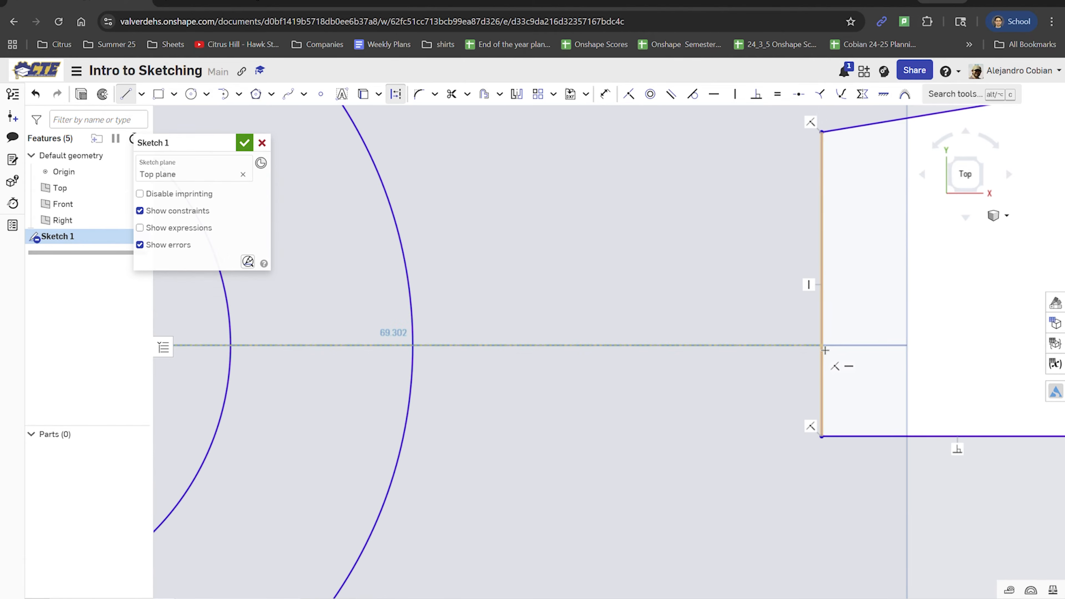
click(822, 348)
scroll(787, 349, down, 7)
key(Escape)
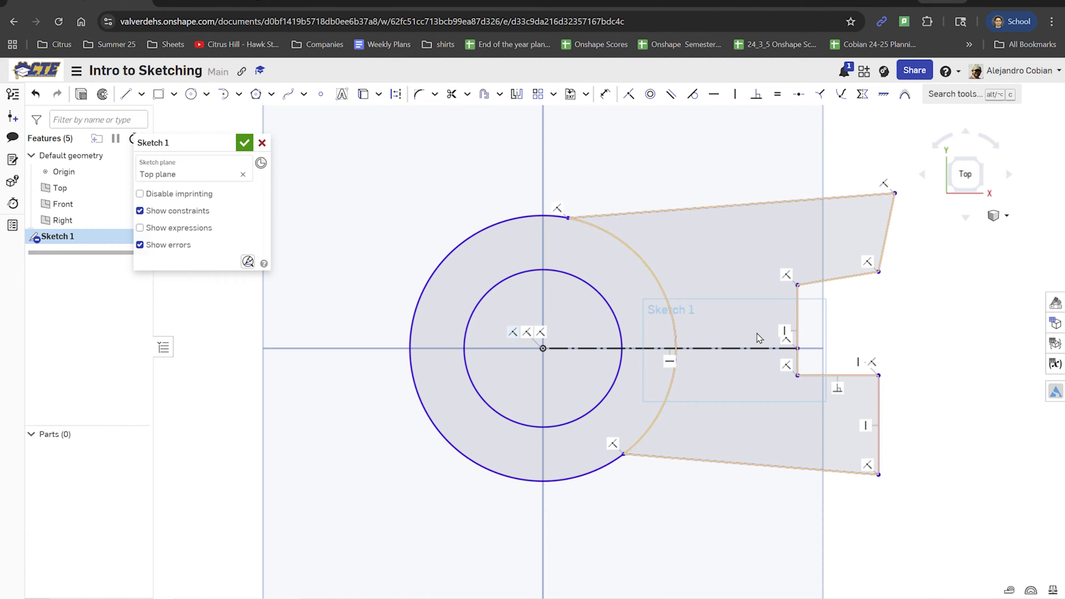
Switch to the exercise page and read Step 3 with its notes on the midpoint and equal constraints
middle_drag(757, 333, 633, 310)
scroll(595, 311, up, 2)
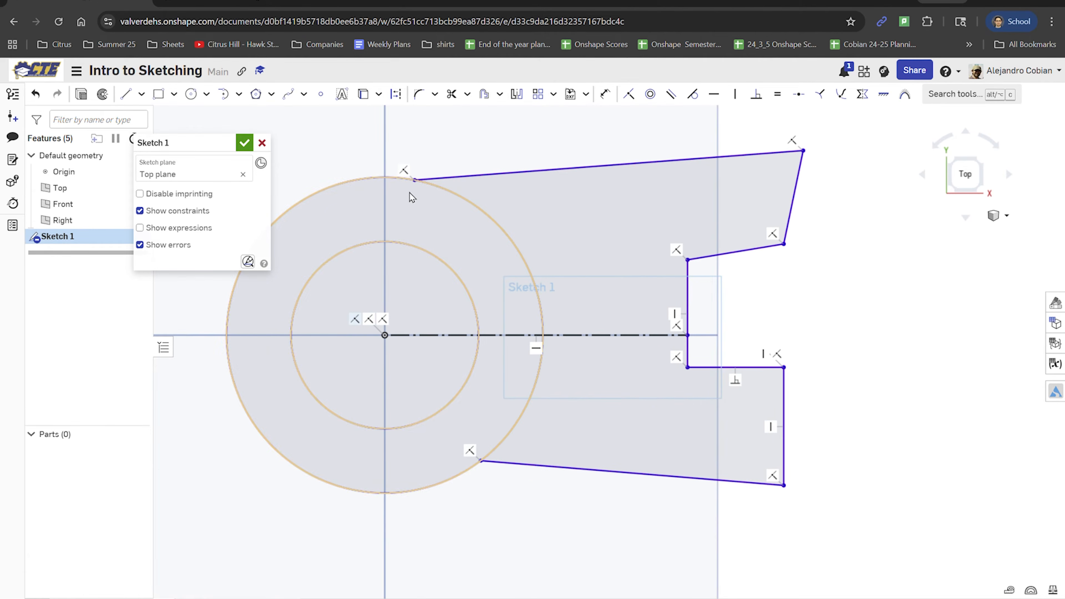
click(249, 4)
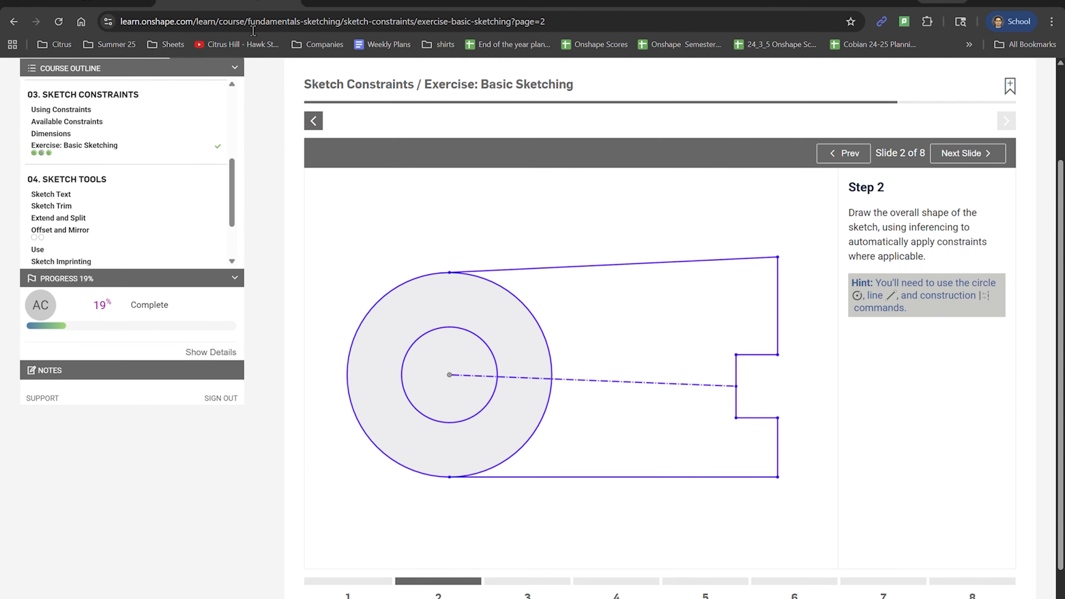
click(546, 582)
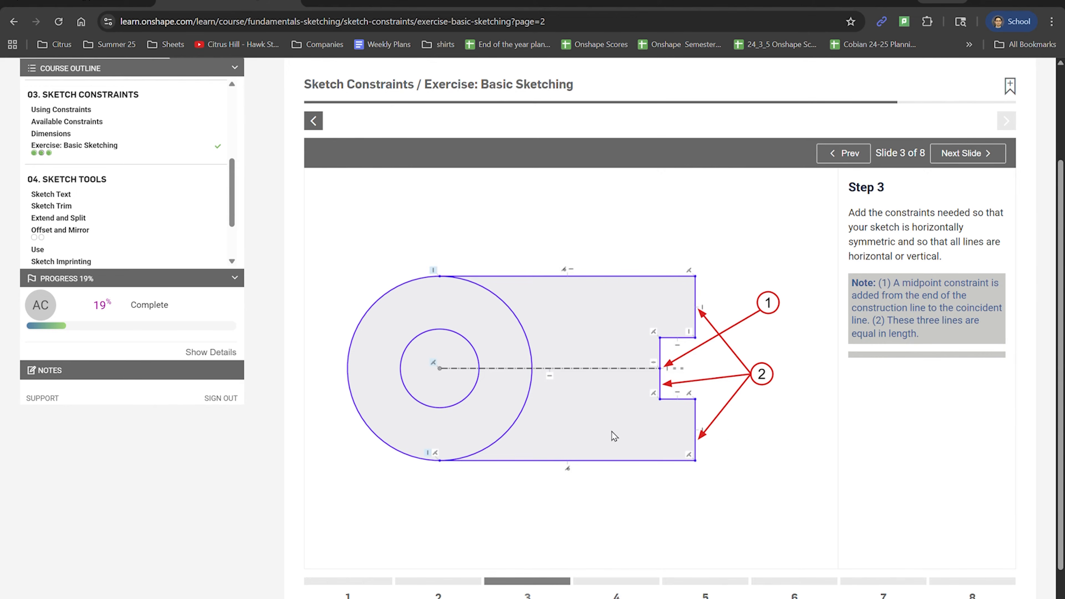
scroll(499, 429, down, 1)
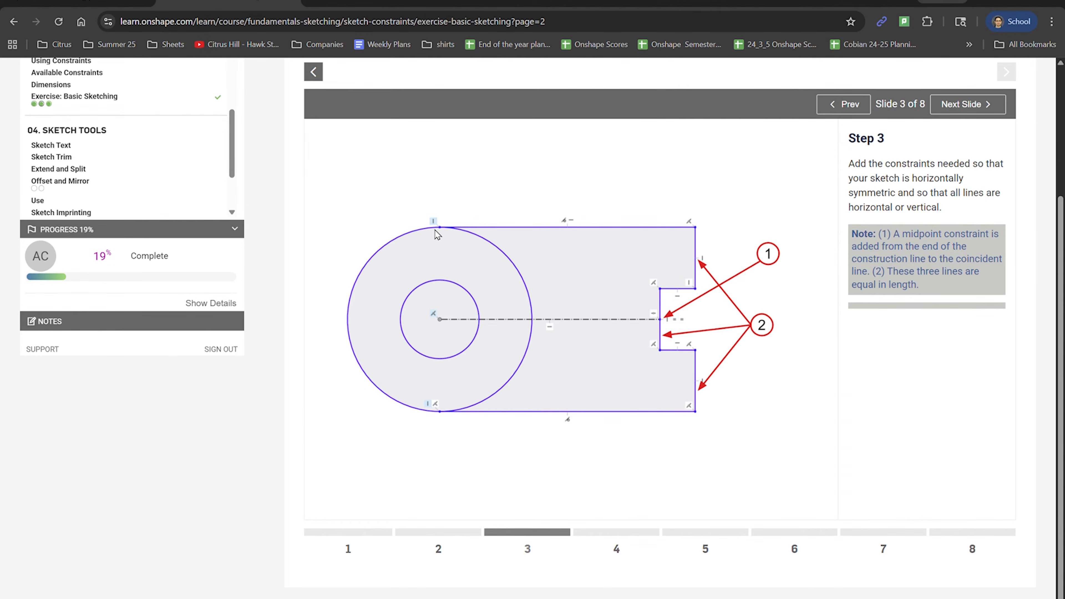
Return to the sketch and align the outline's two endpoints on the outer circle with the origin using a Vertical constraint
click(113, 2)
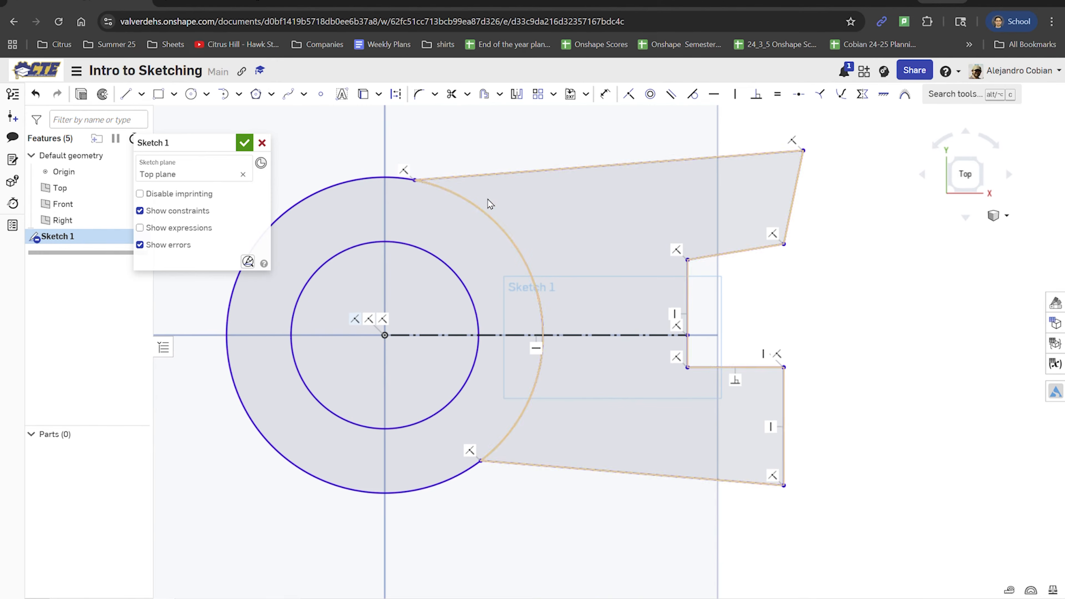
click(420, 182)
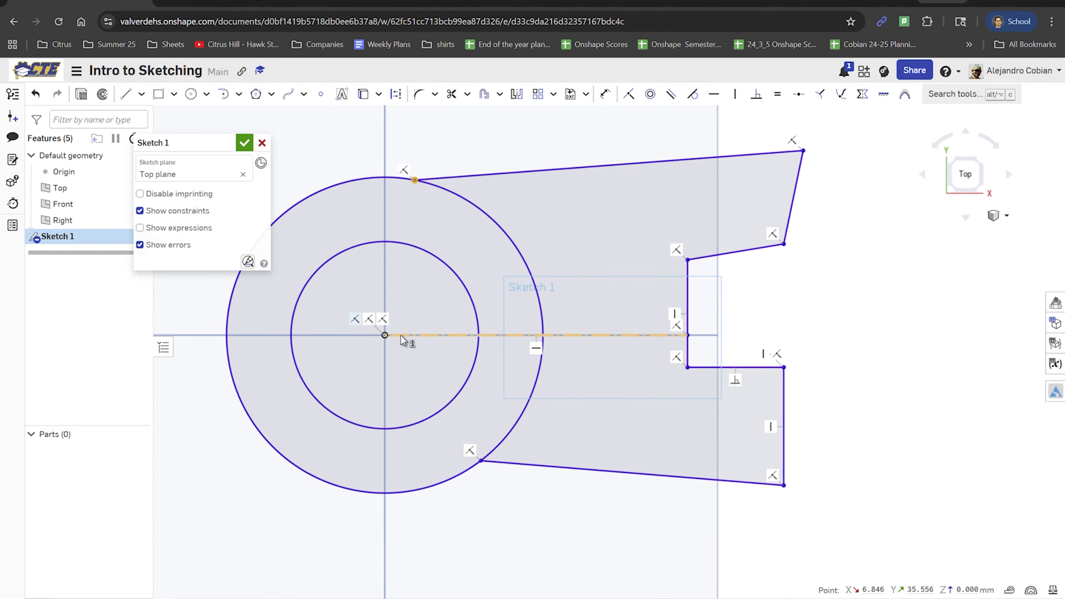
click(384, 334)
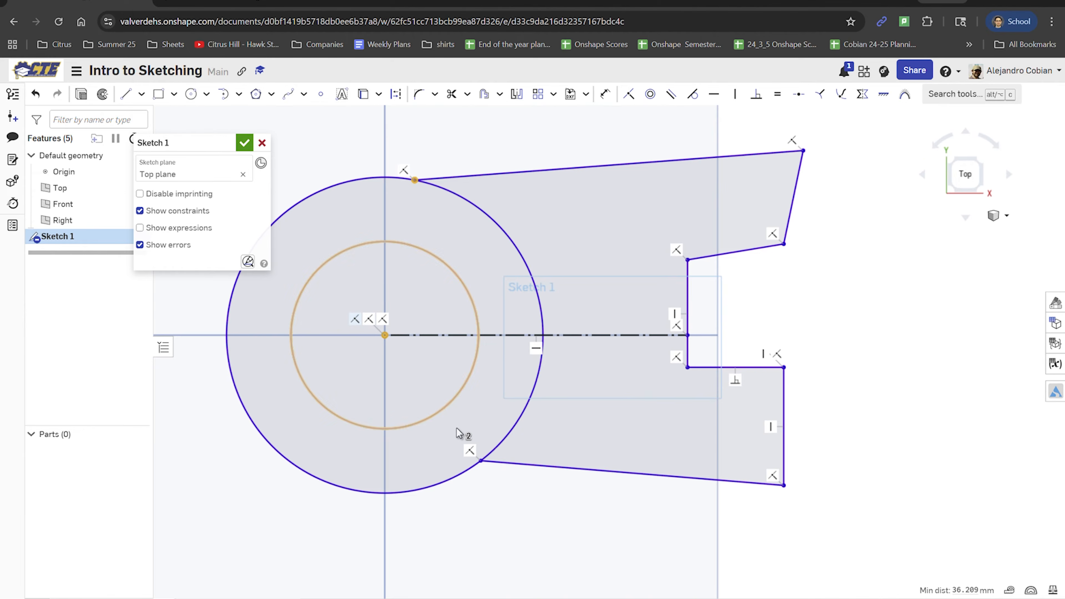
click(480, 460)
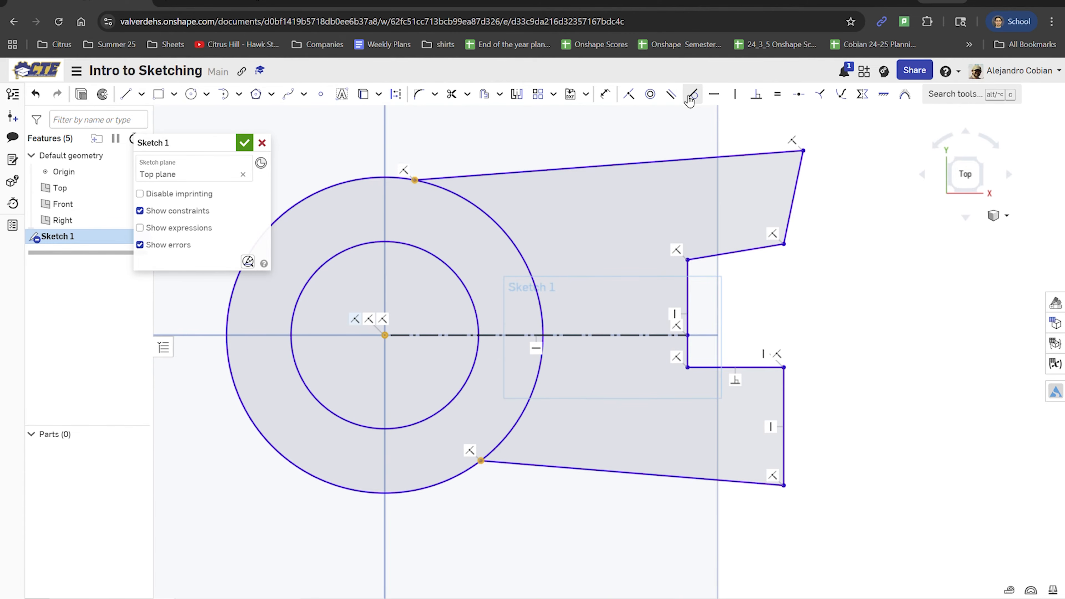
click(739, 96)
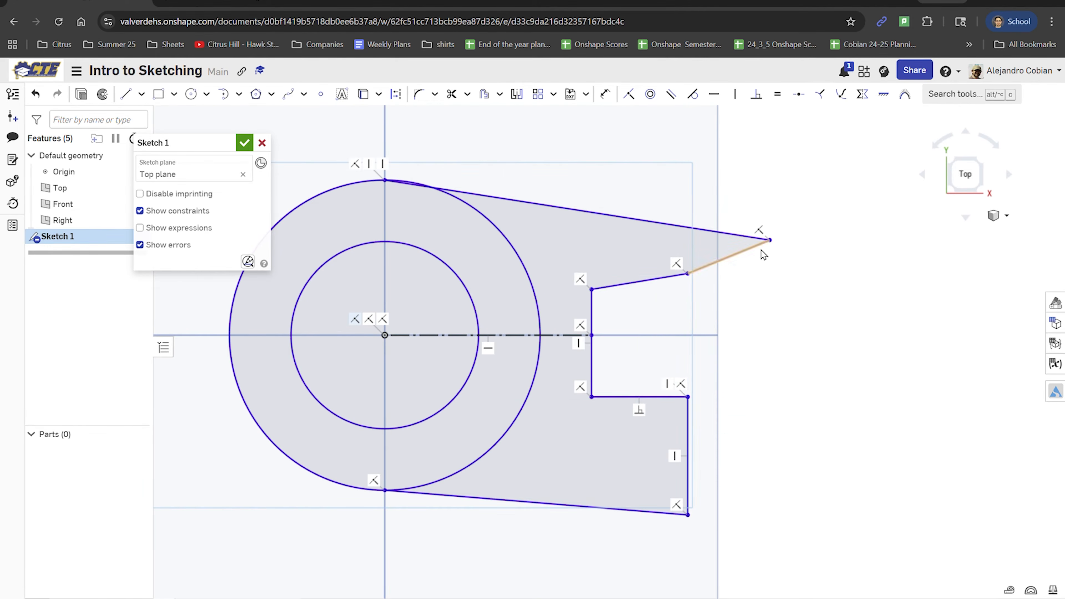
Raise the outline's upper outer corner and apply a Vertical constraint to the slanted outer edge, notch line and lower outer edge
drag(768, 240, 768, 182)
click(730, 226)
click(588, 313)
key(space)
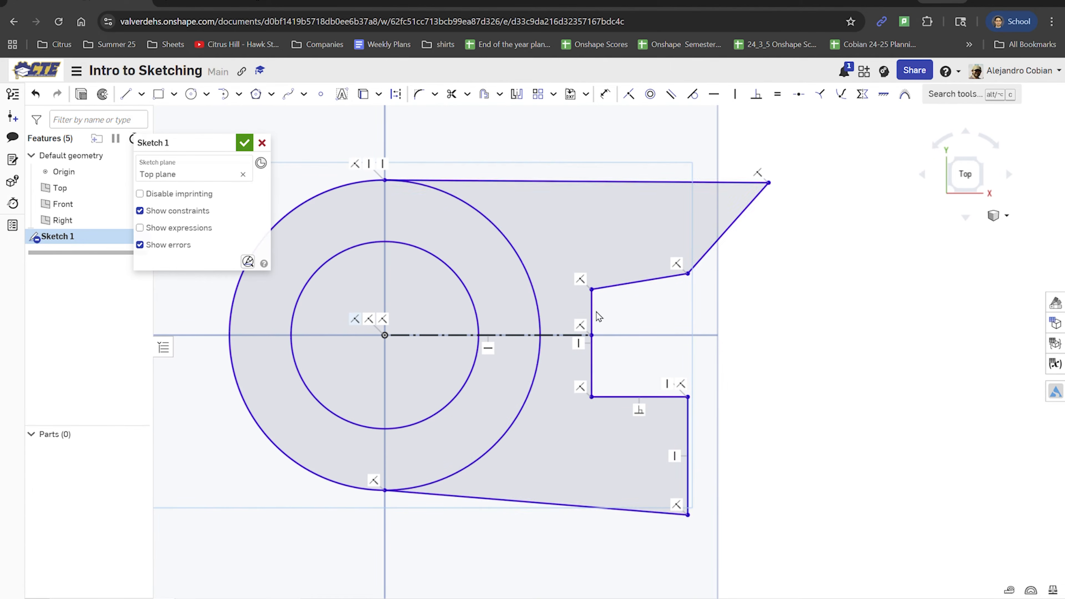
click(570, 311)
key(space)
click(593, 309)
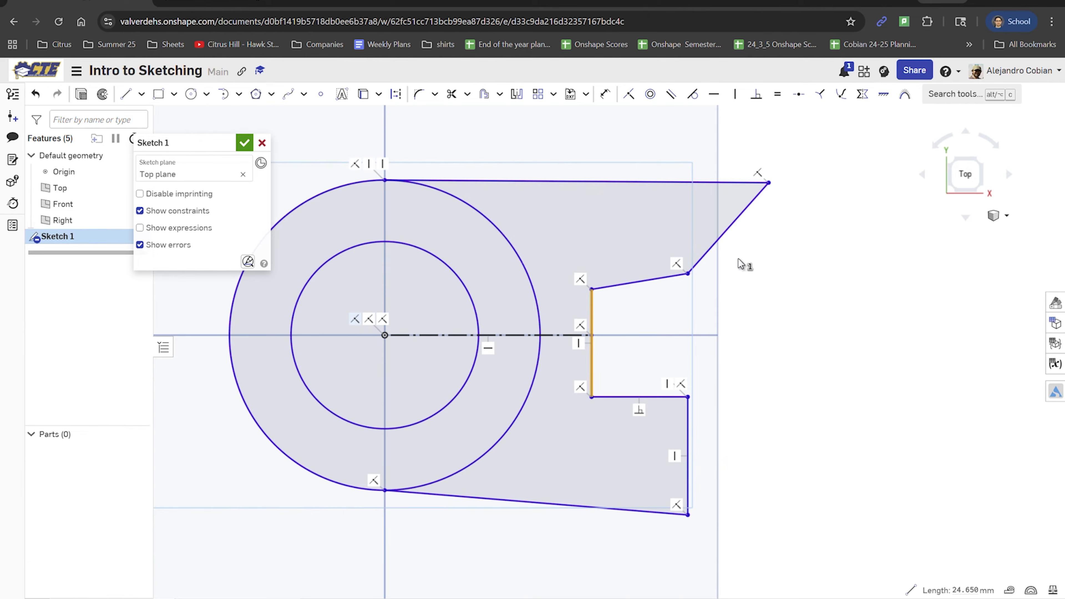
click(731, 239)
click(723, 233)
click(592, 310)
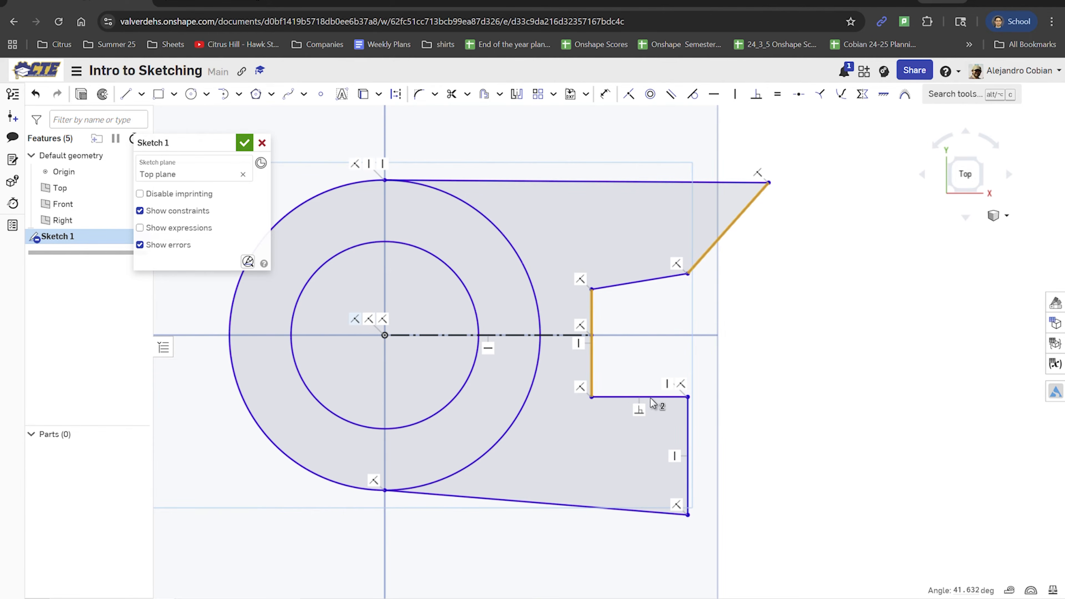
click(688, 432)
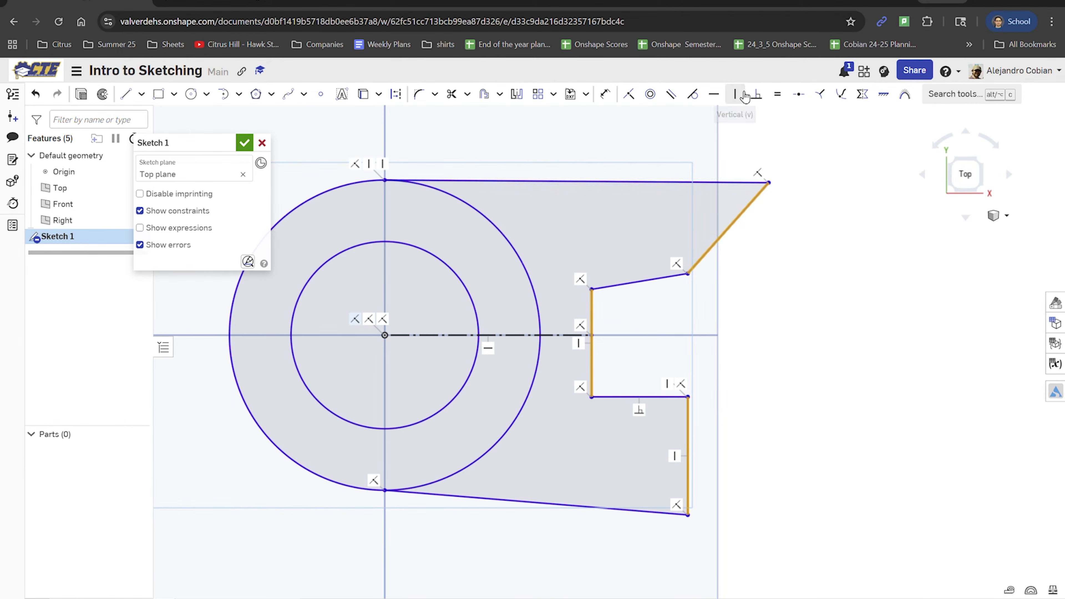
click(735, 94)
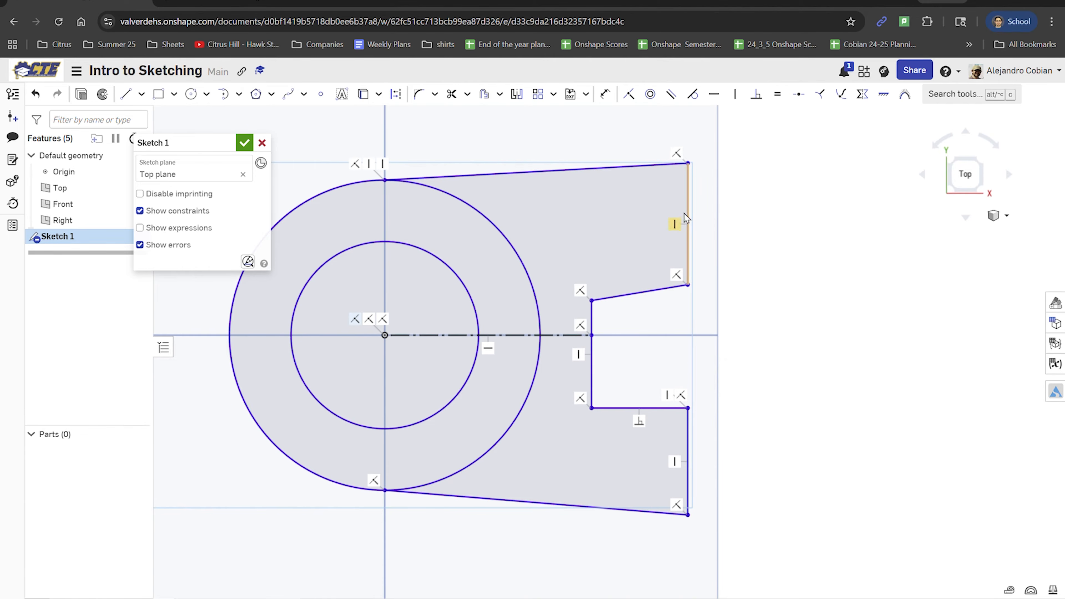
Apply an Equal constraint to the upper outer edge, the notch's vertical line and the lower outer edge
click(687, 223)
click(592, 362)
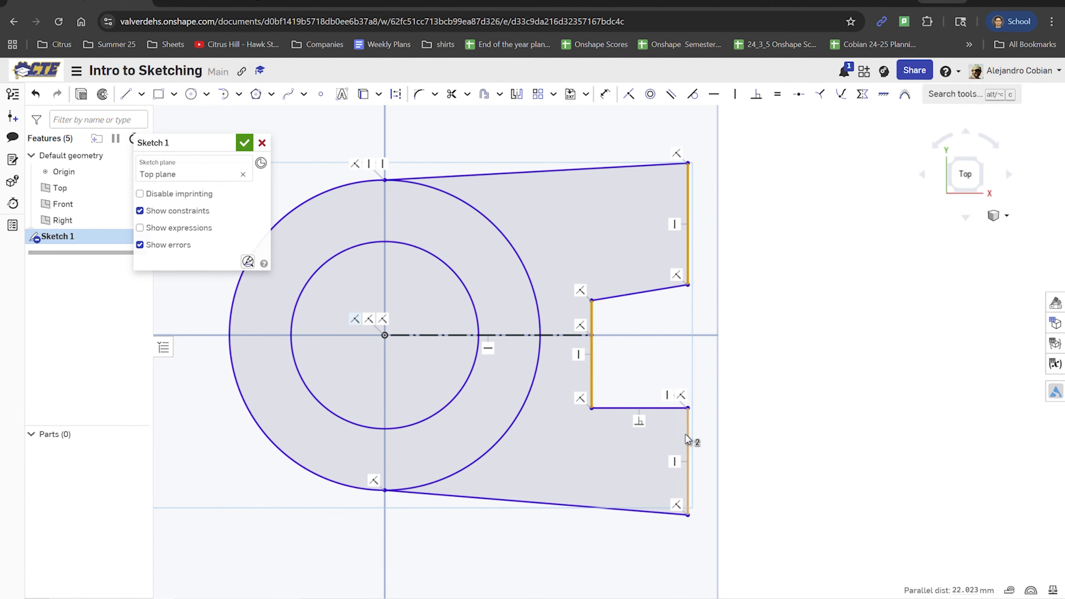
click(688, 440)
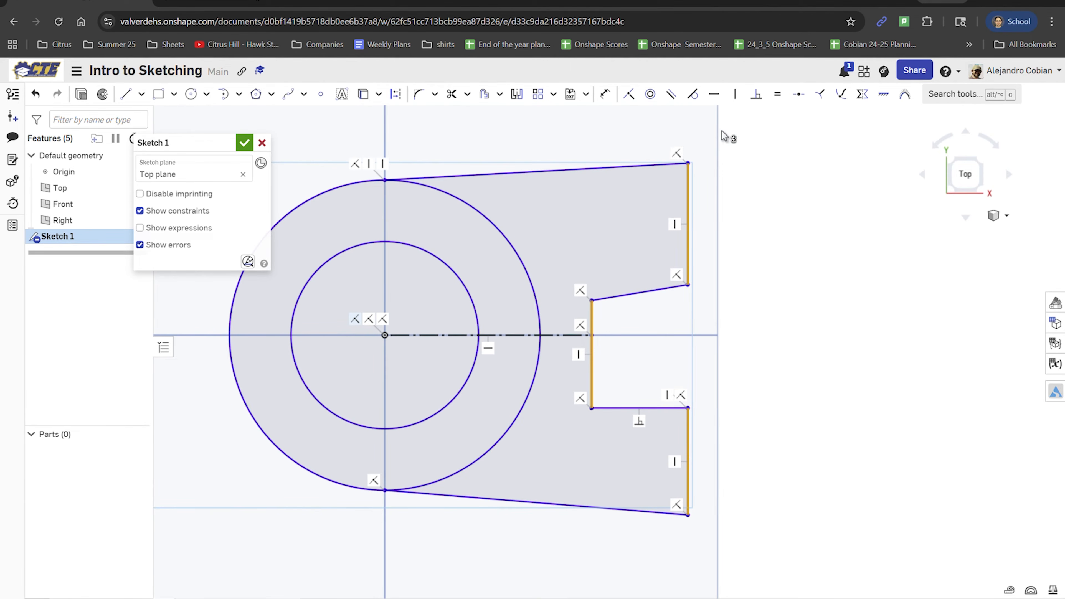
click(777, 95)
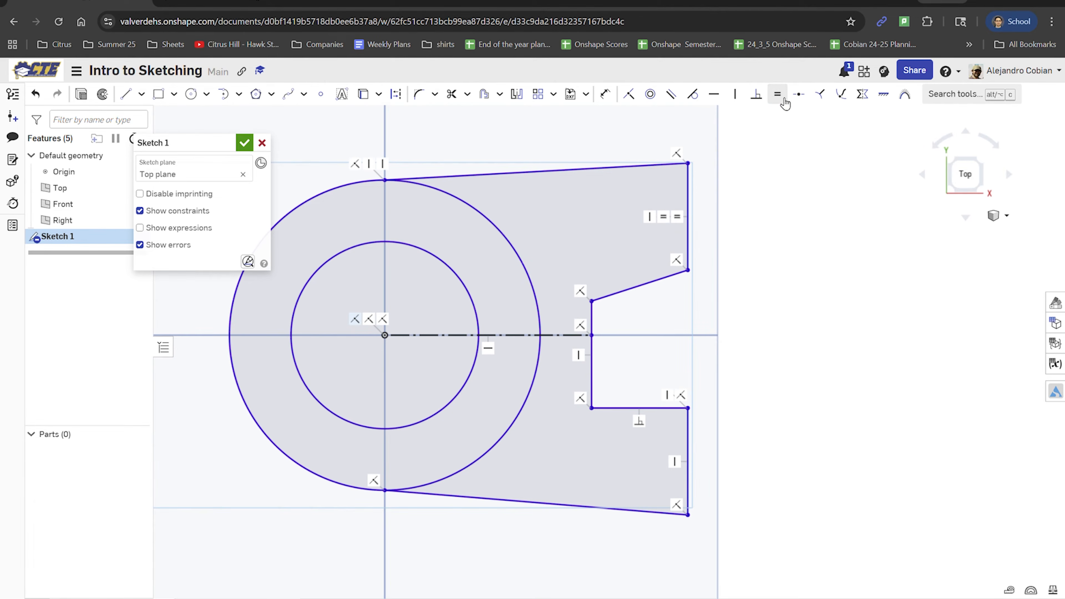
Make the notch's upper and lower edges equal in length, and likewise the outline's long upper and lower lines
click(641, 284)
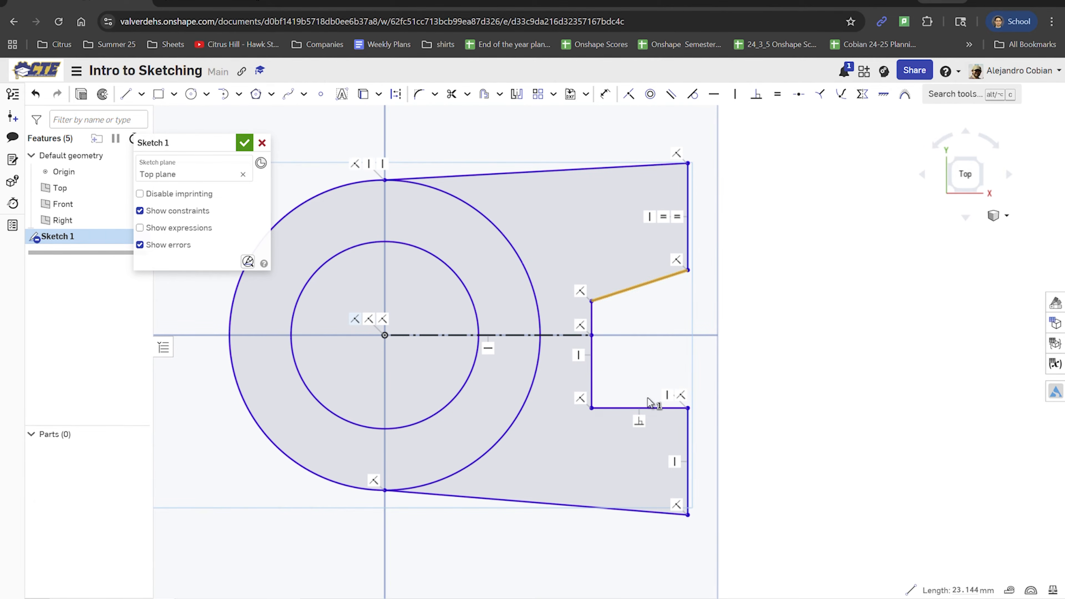
click(631, 407)
click(778, 95)
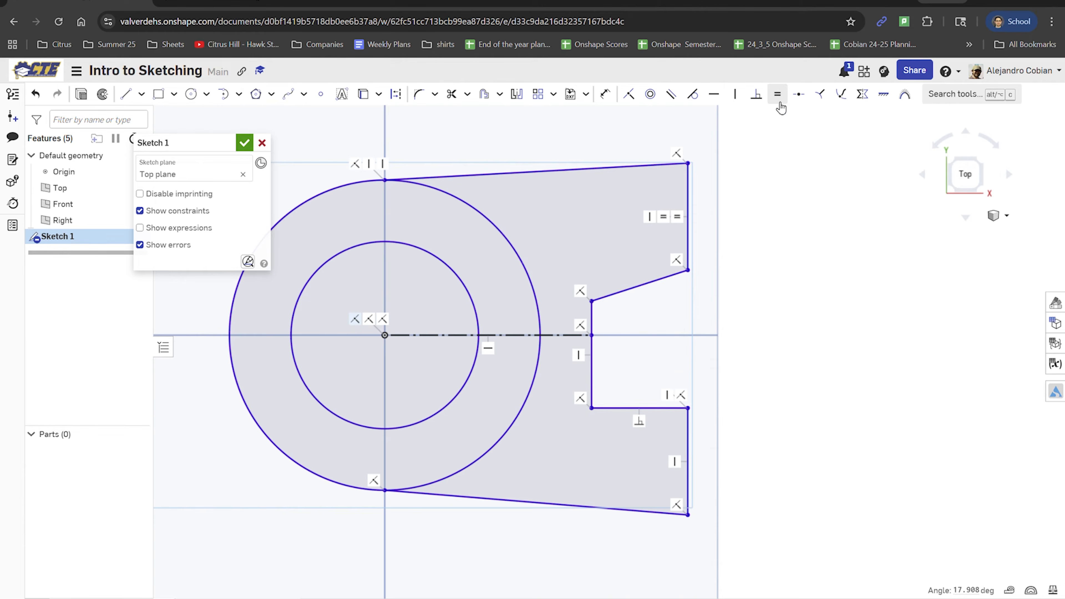
click(612, 170)
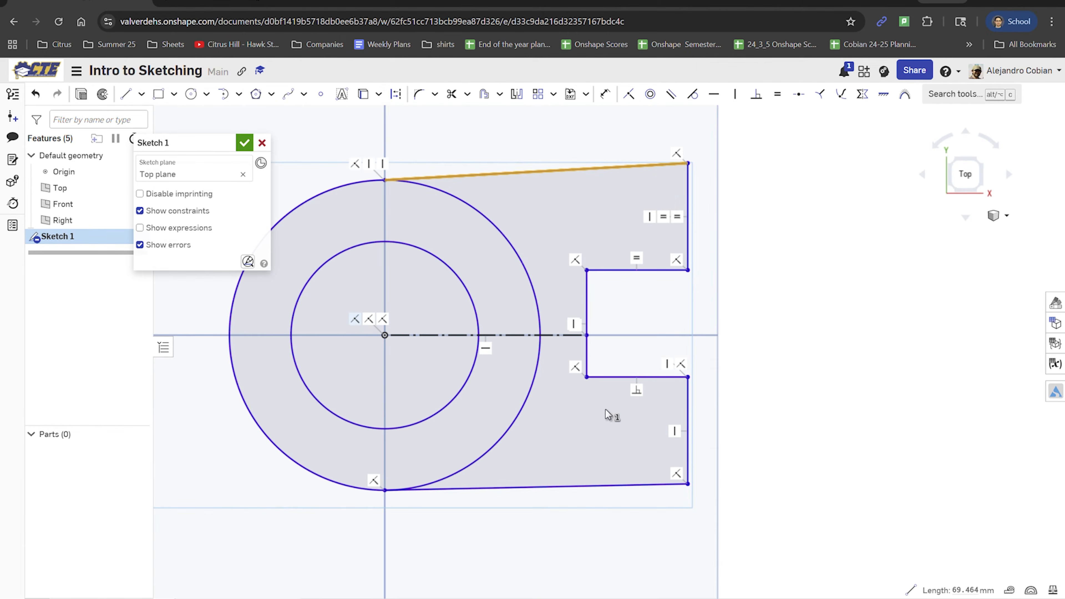
click(600, 487)
click(785, 103)
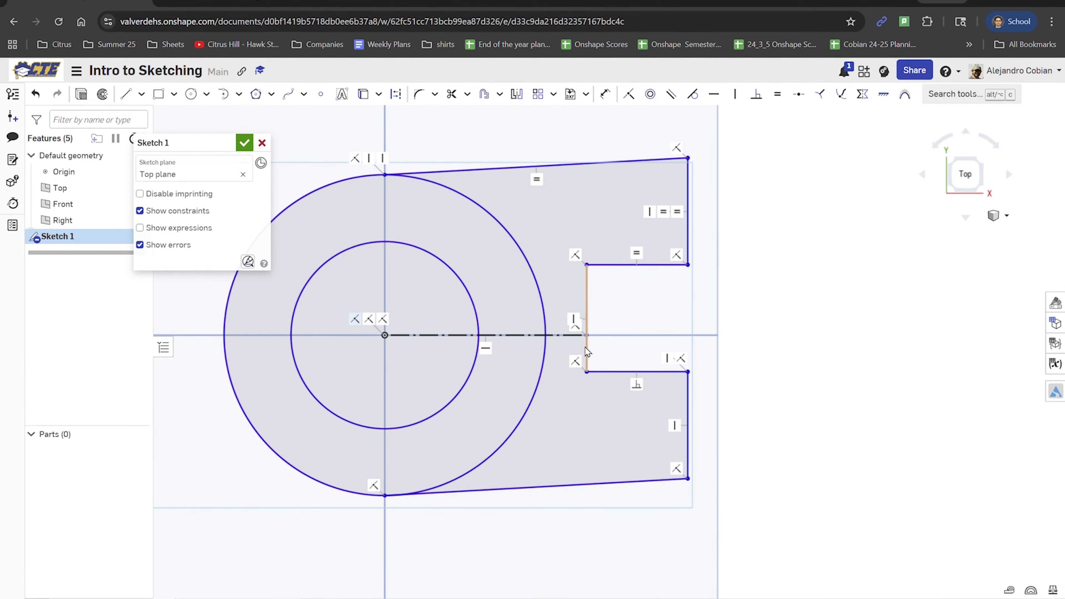
Constrain the construction line's outer endpoint to the midpoint of the notch's vertical line
click(588, 334)
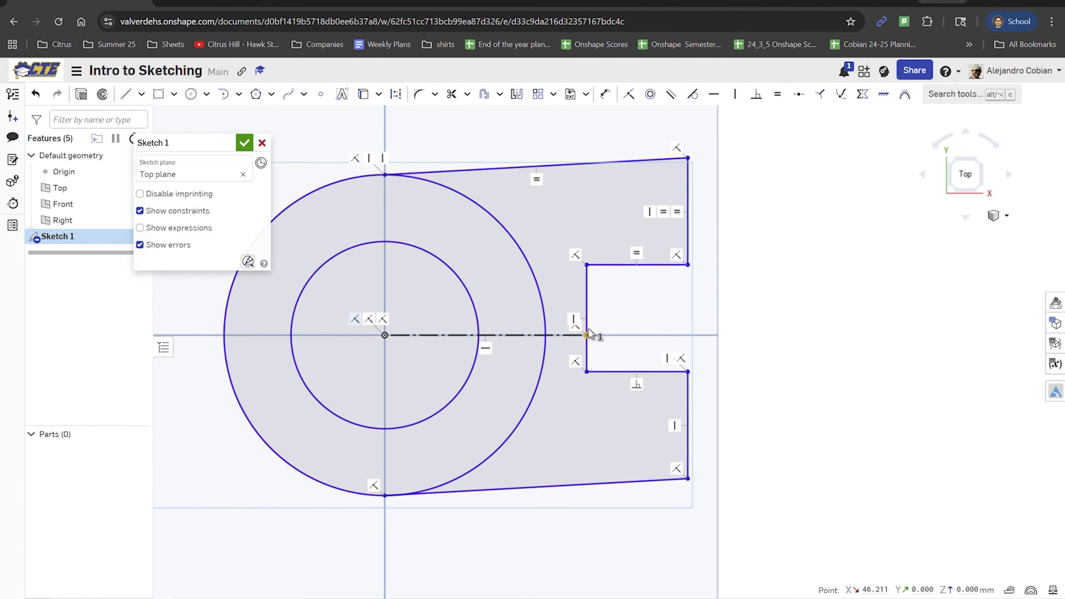
click(591, 303)
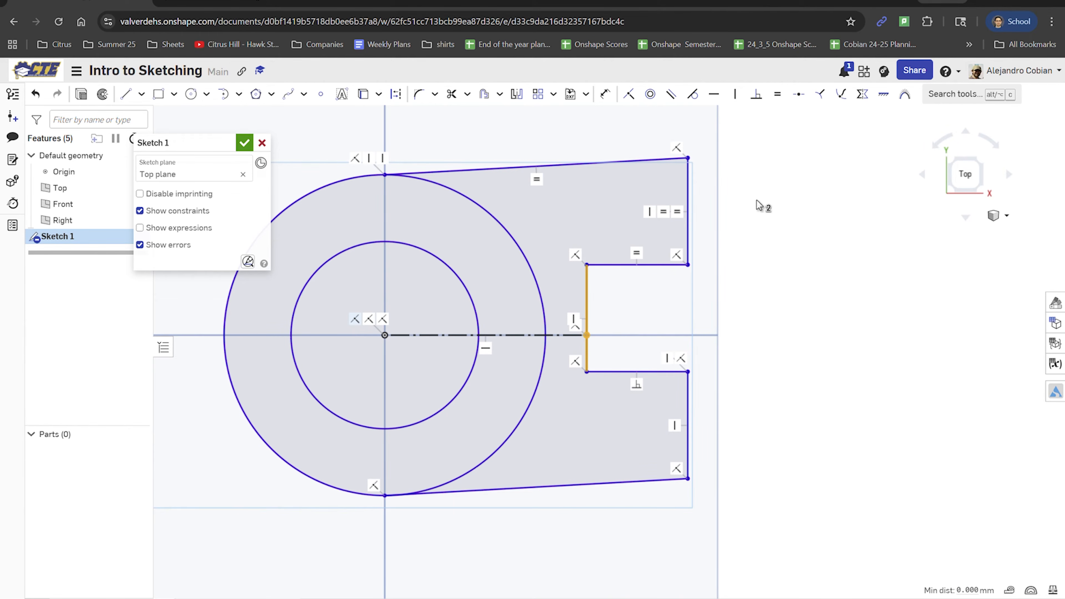
click(799, 94)
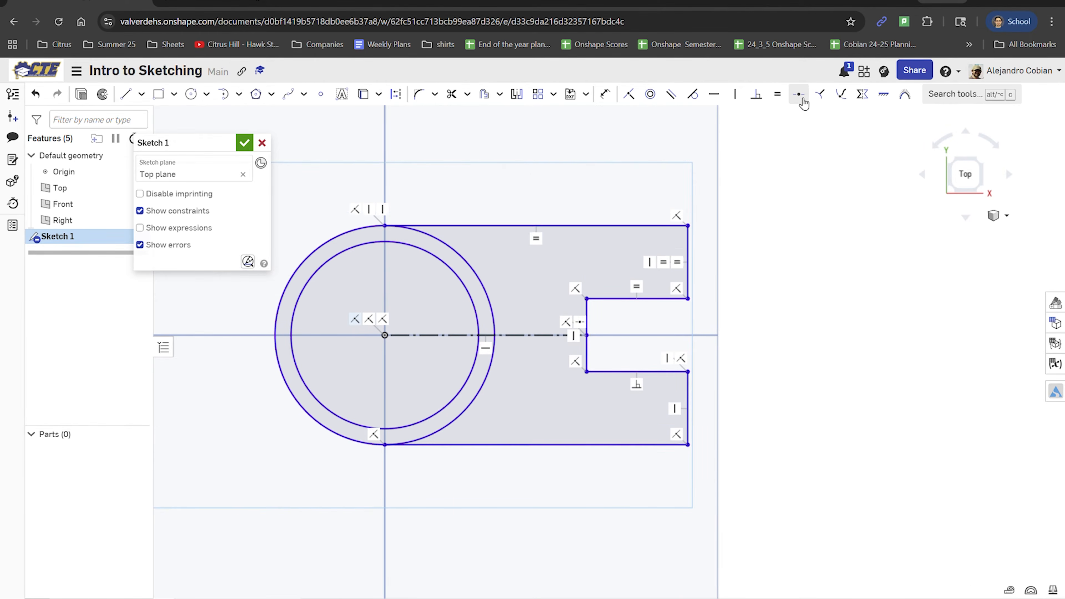
Shrink the inner circle, and pull the outline's upper outer edge and long upper line slightly inward
drag(469, 301, 442, 303)
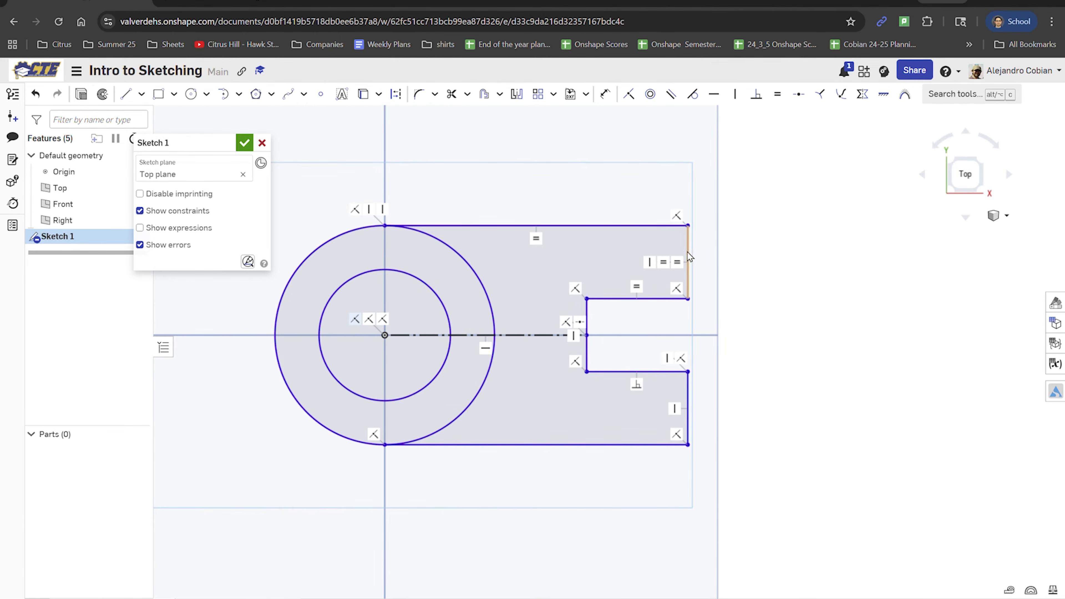
mouse_move(687, 252)
mouse_down()
mouse_move(647, 257)
mouse_move(667, 256)
mouse_up()
mouse_move(589, 229)
mouse_down()
mouse_move(592, 209)
mouse_move(590, 237)
mouse_up()
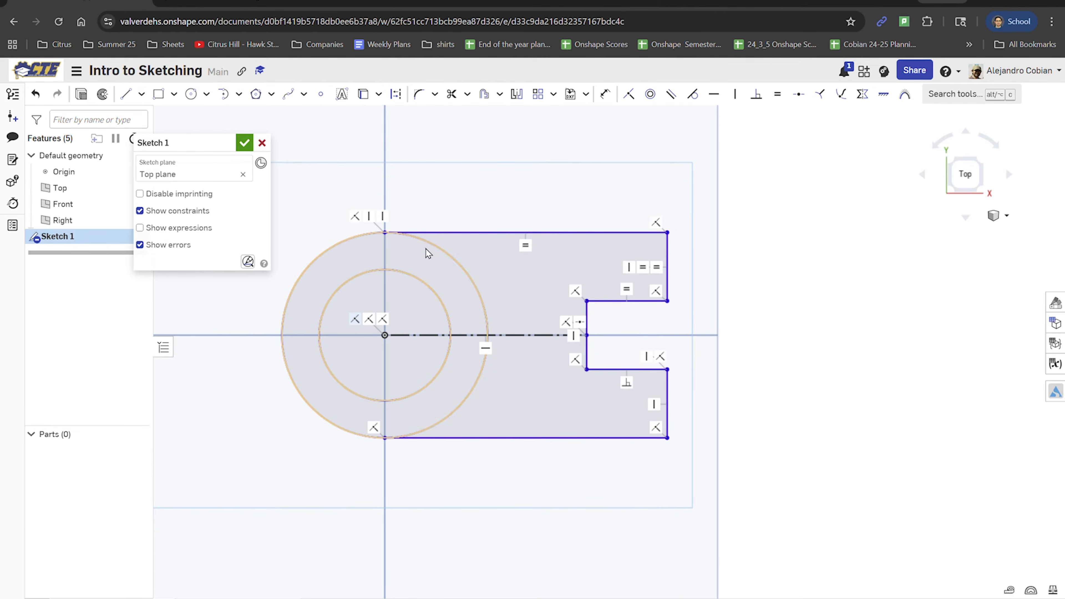
Add a Tangent constraint between the outline's long upper line and the outer circle
click(460, 234)
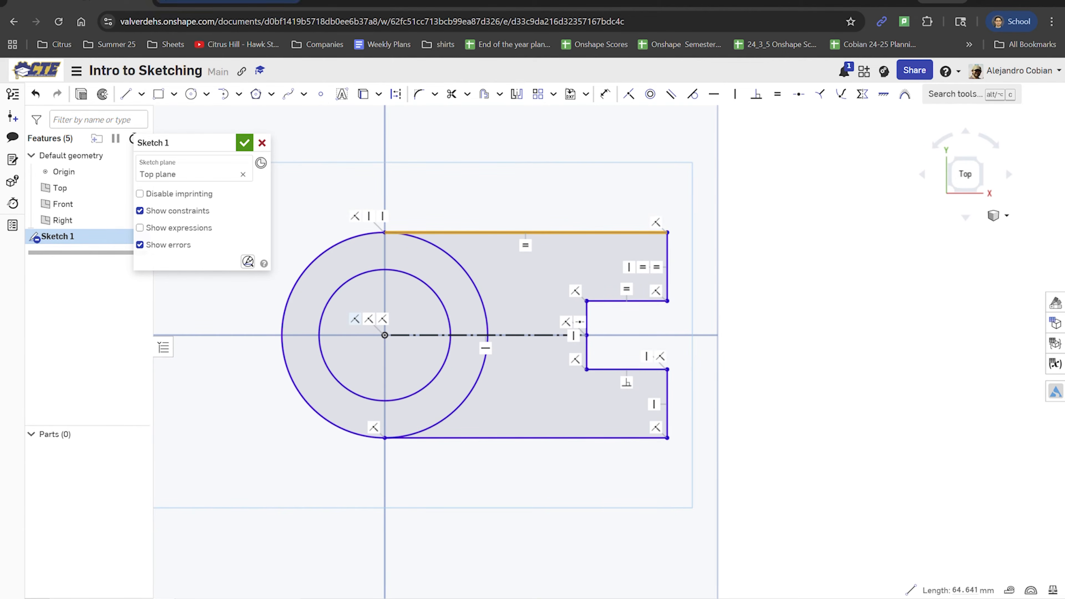
click(235, 3)
click(113, 2)
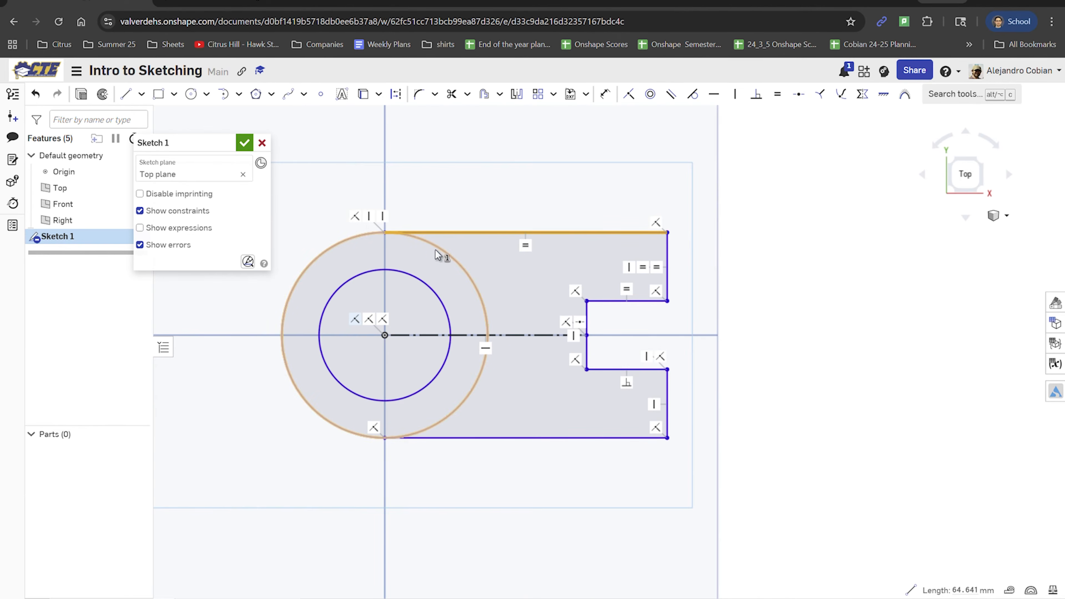
click(360, 237)
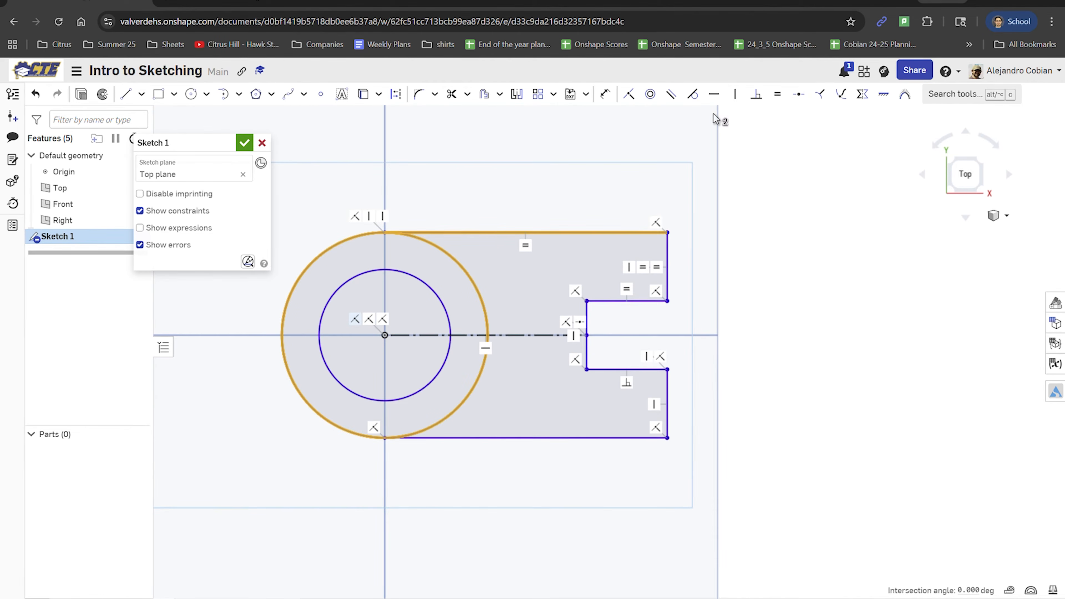
click(693, 94)
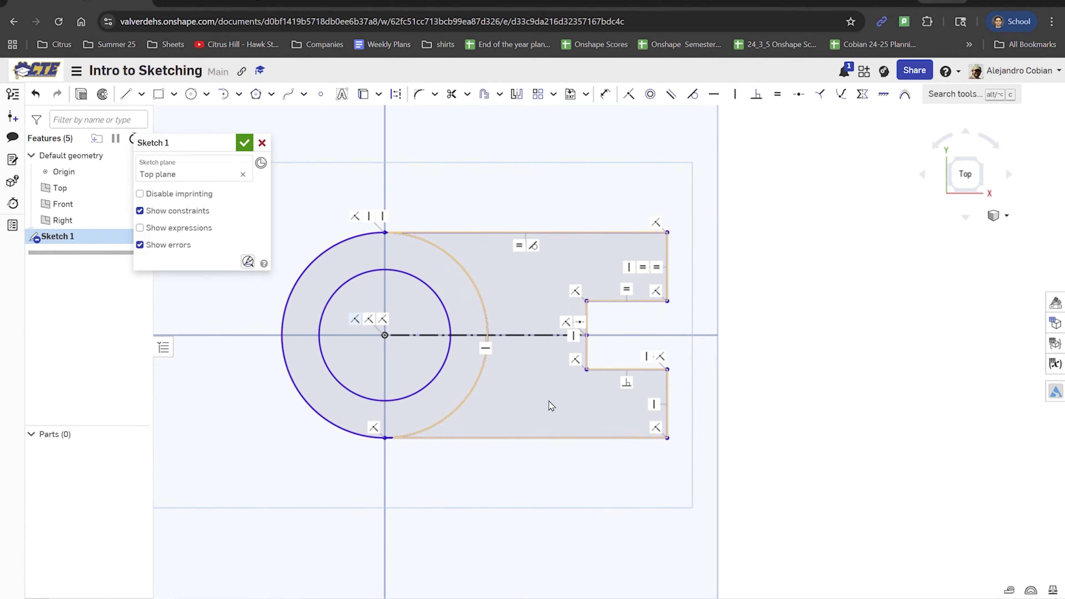
Move the long upper line slightly outward and make the long lower line tangent to the outer circle
mouse_move(505, 232)
mouse_down()
mouse_move(504, 247)
mouse_move(505, 226)
mouse_up()
click(505, 445)
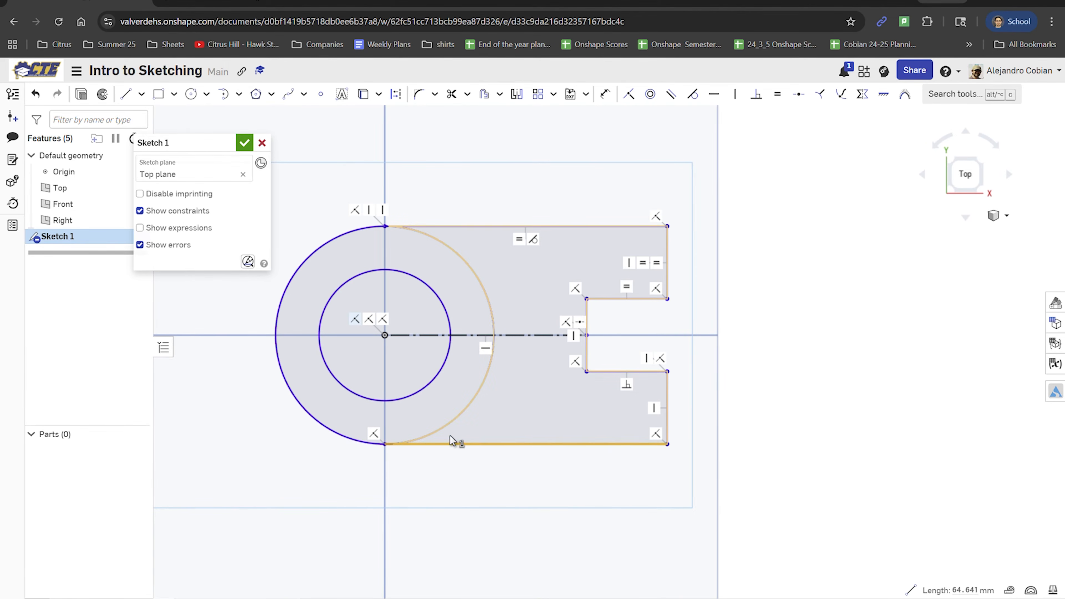
click(448, 431)
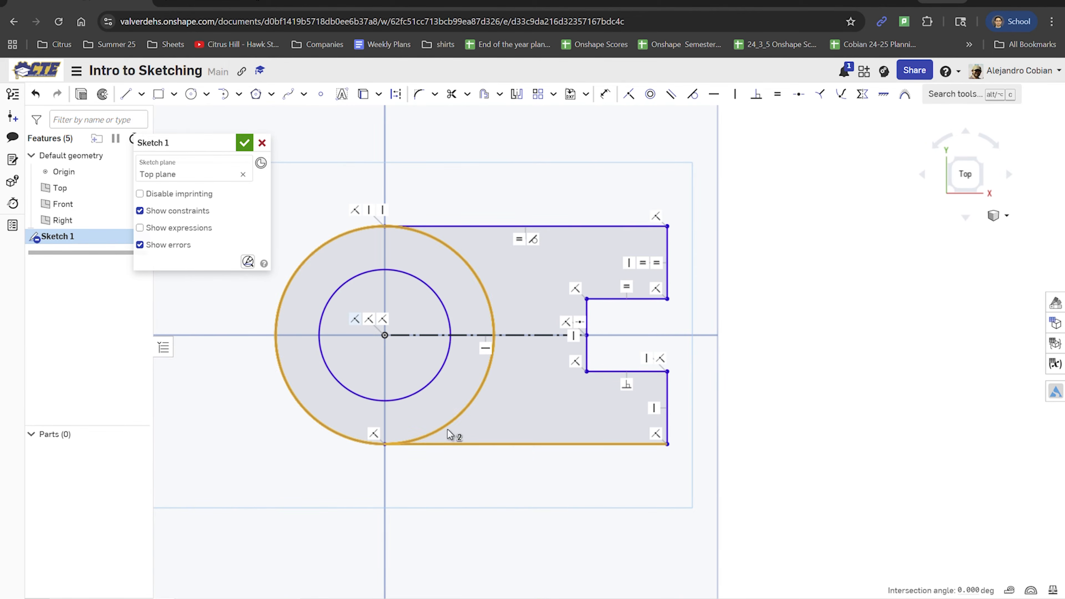
click(692, 94)
Compare the constrained sketch with the reference drawing in Step 3 of the exercise
click(216, 3)
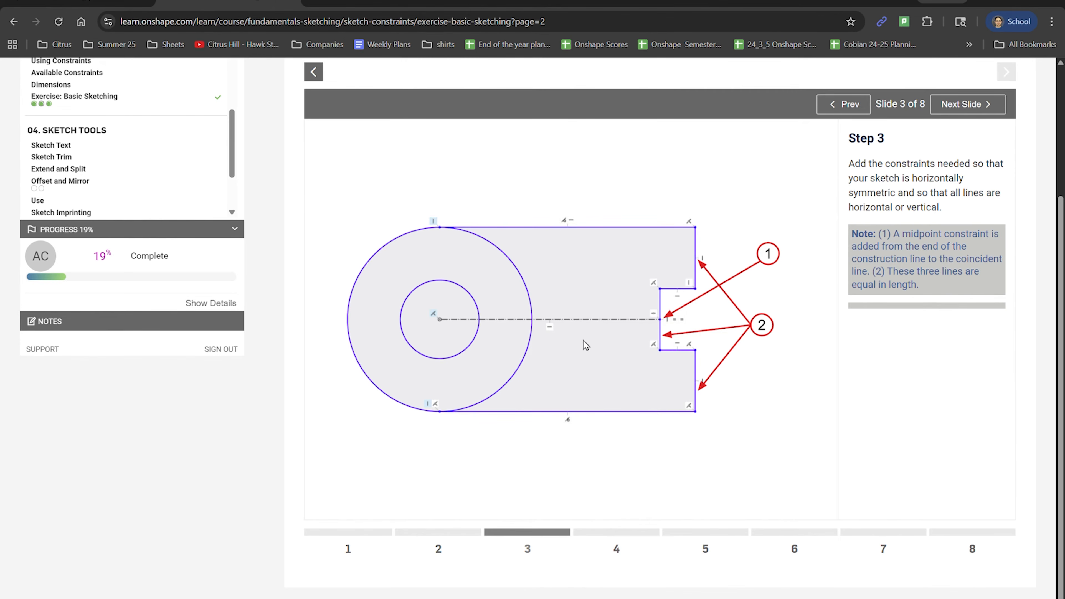
click(79, 5)
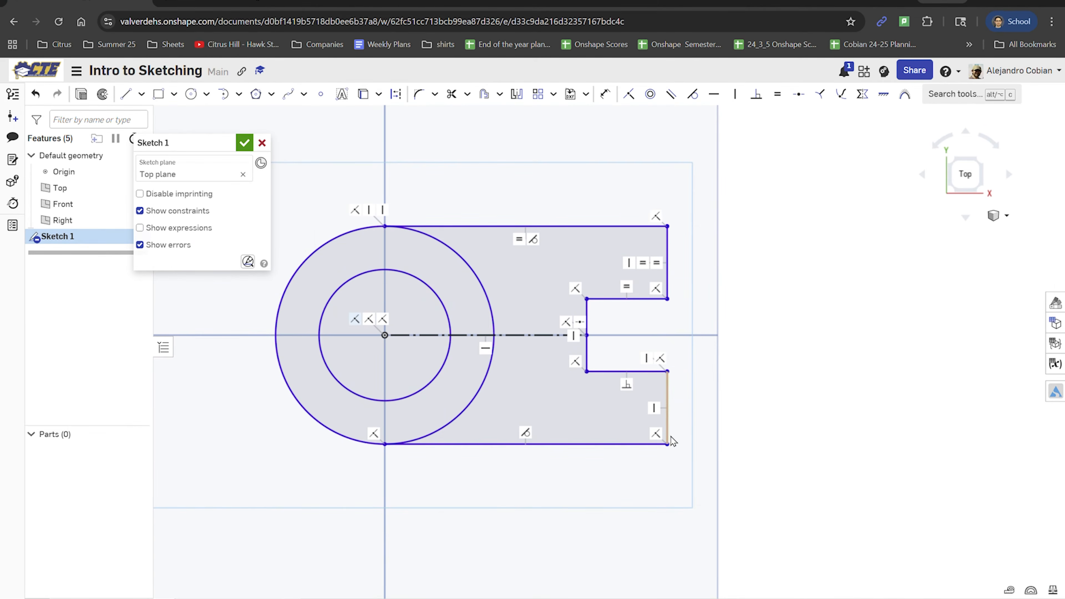
click(228, 4)
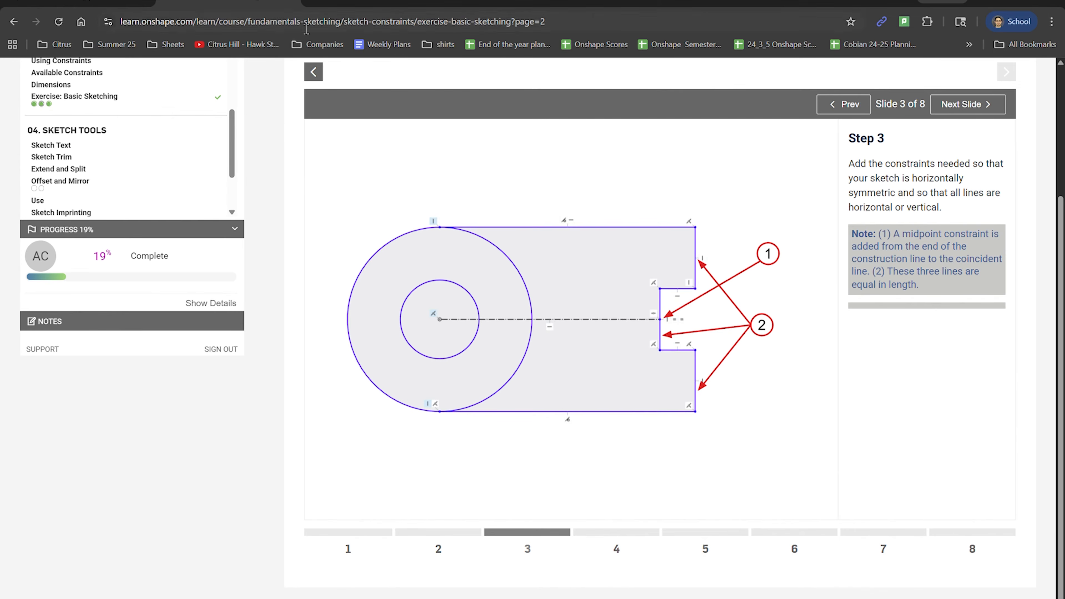
Return to the Onshape sketch, make both notch side lines and both long outline lines horizontal, and accept the sketch
click(79, 4)
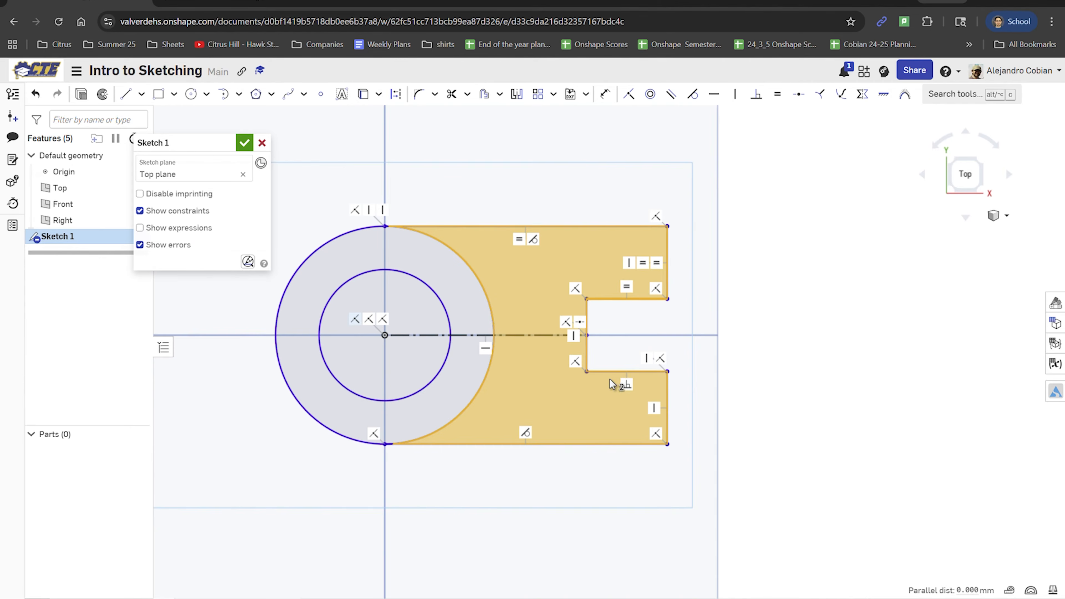
click(619, 372)
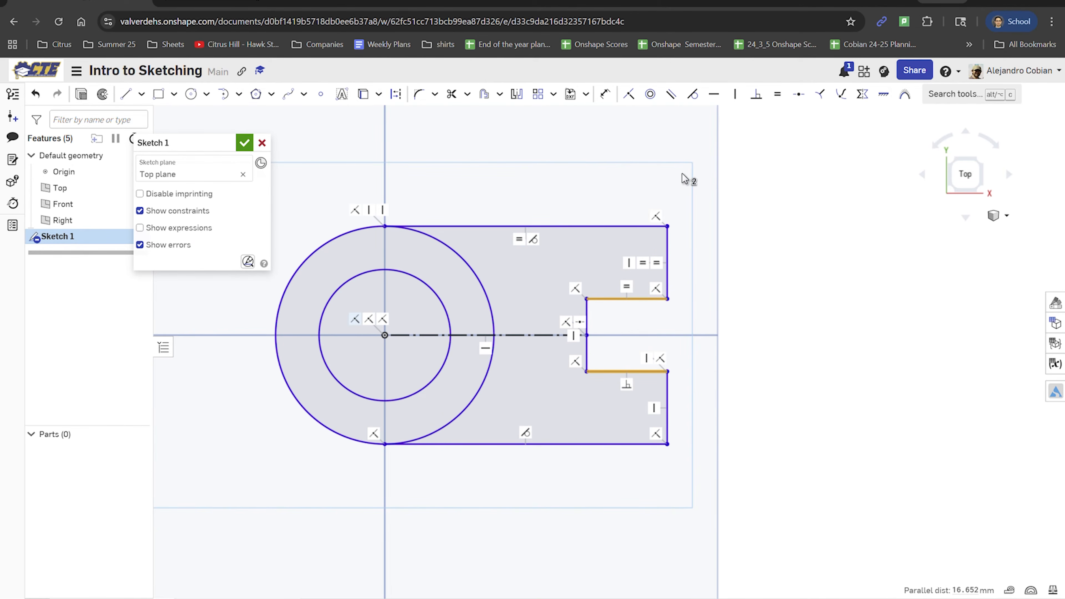
click(621, 227)
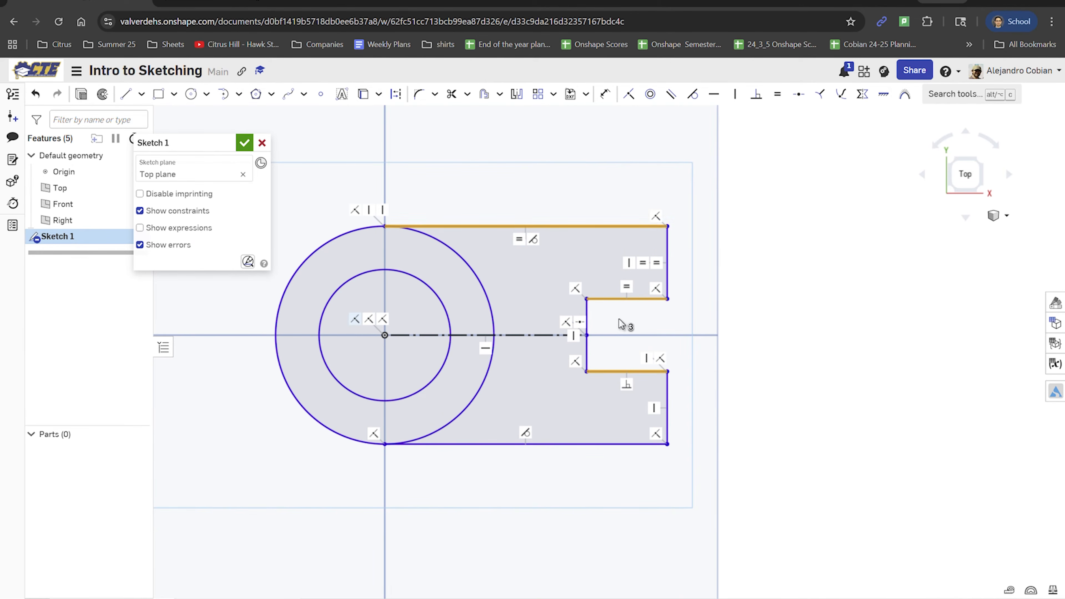
click(592, 444)
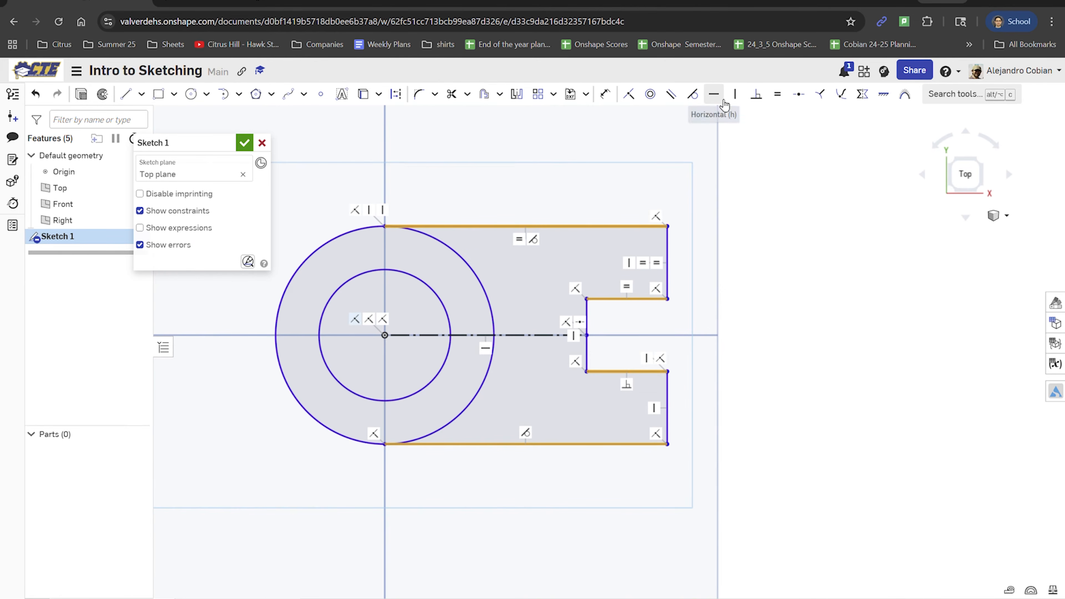
click(714, 95)
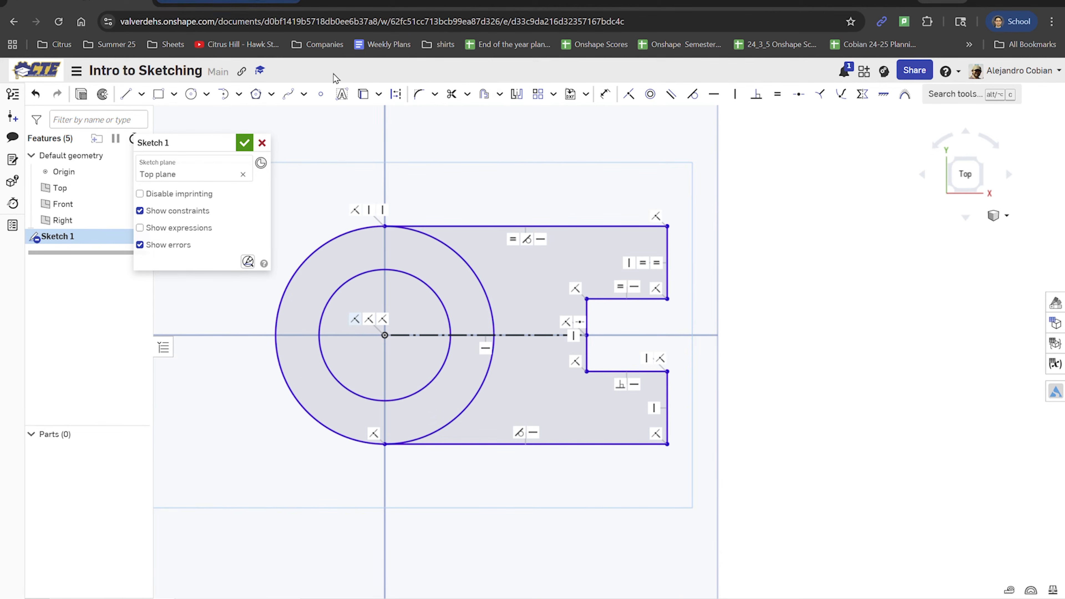
click(247, 147)
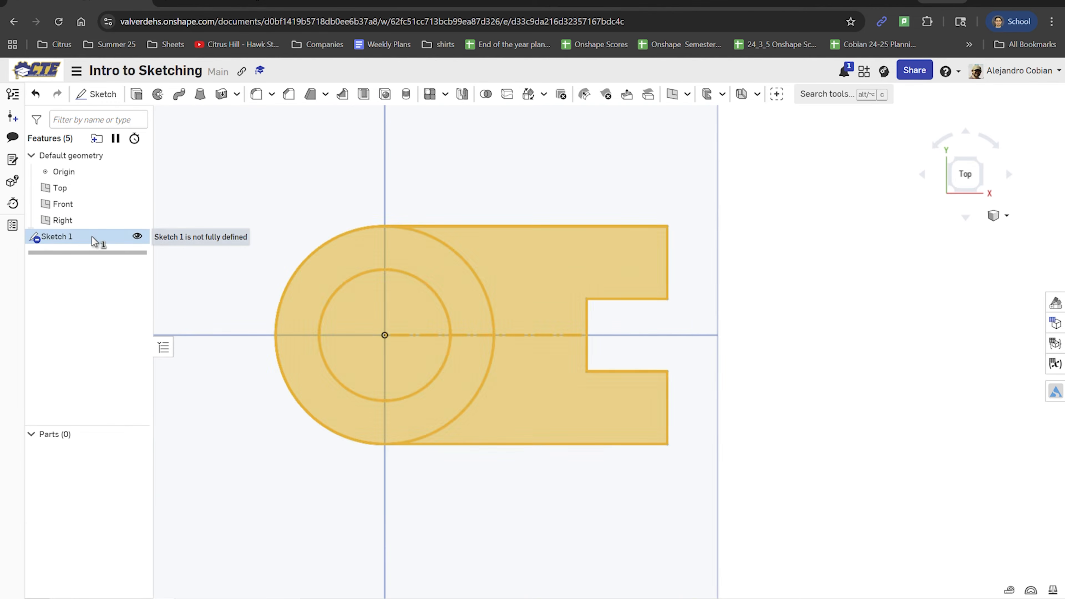
Reopen Sketch 1 for editing and check Step 4 of the exercise for the first dimension
double_click(93, 237)
click(194, 1)
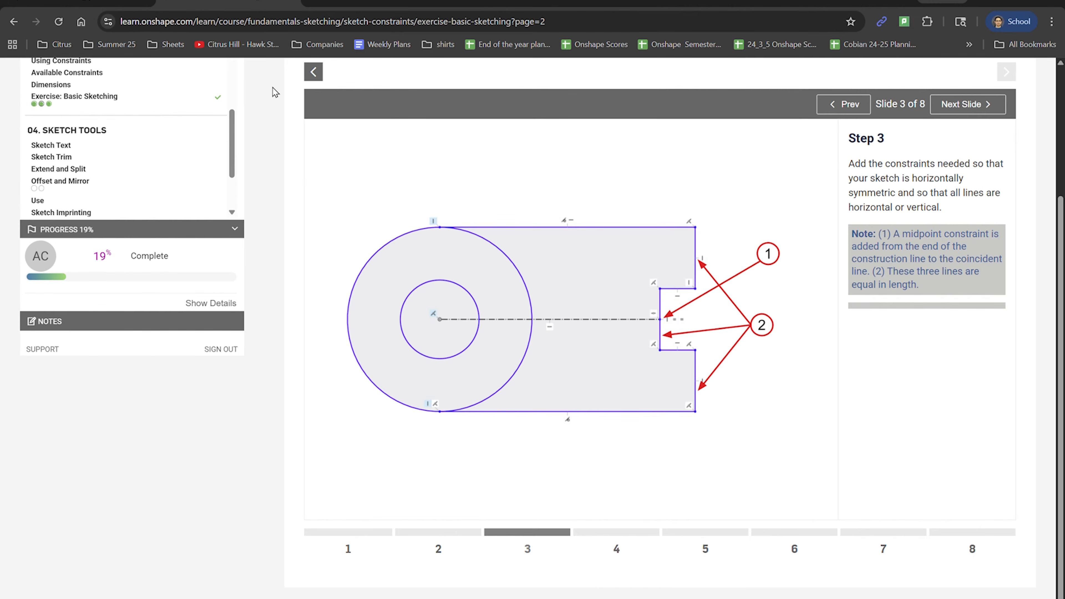
click(619, 521)
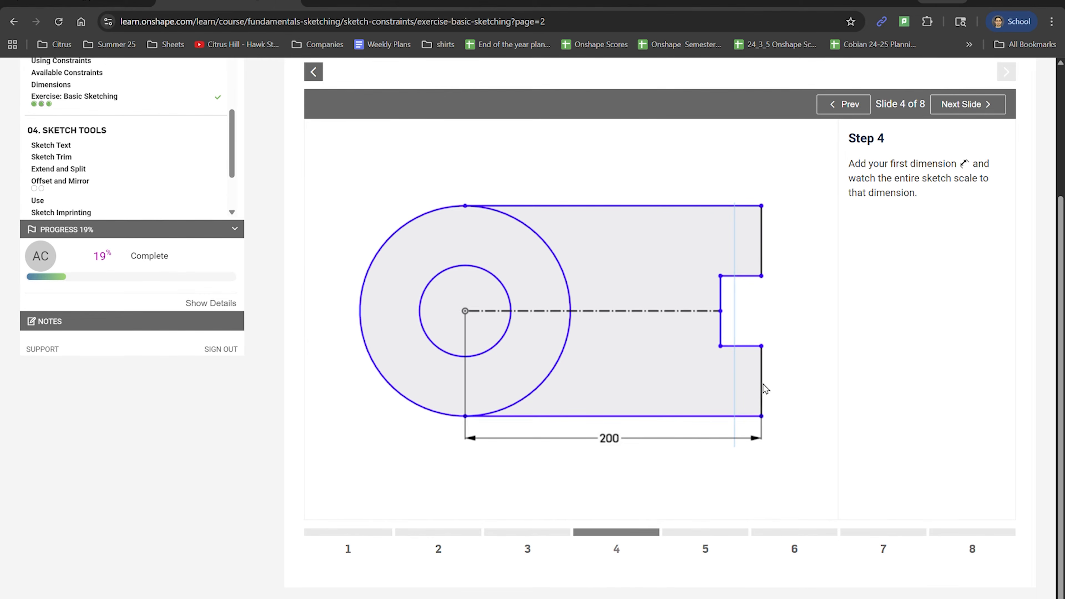
click(84, 1)
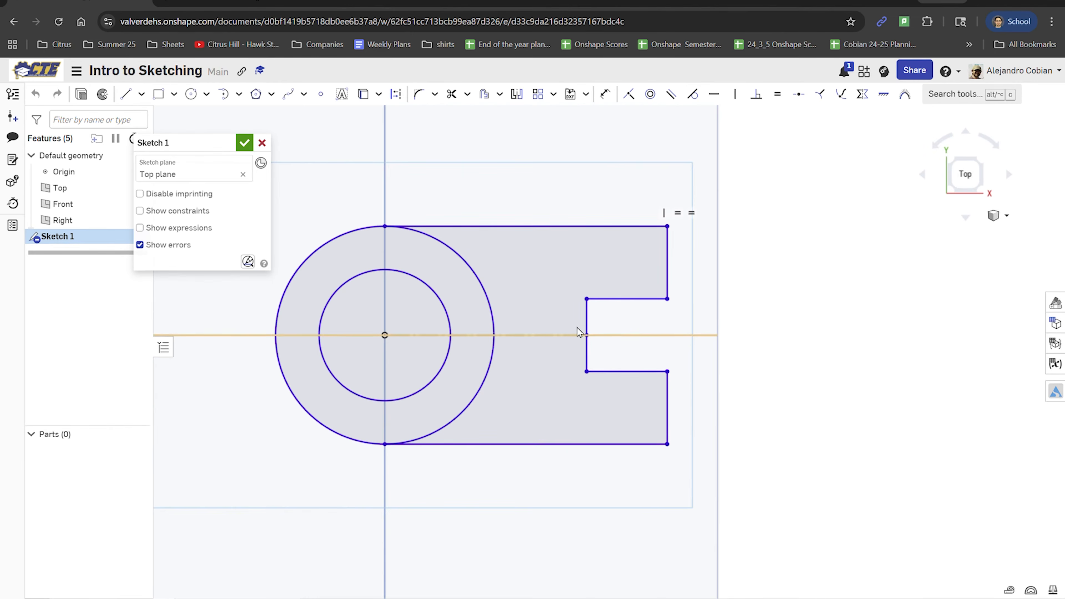
Dimension the horizontal distance from the origin to the outline's lower outer edge as 200 mm
click(612, 94)
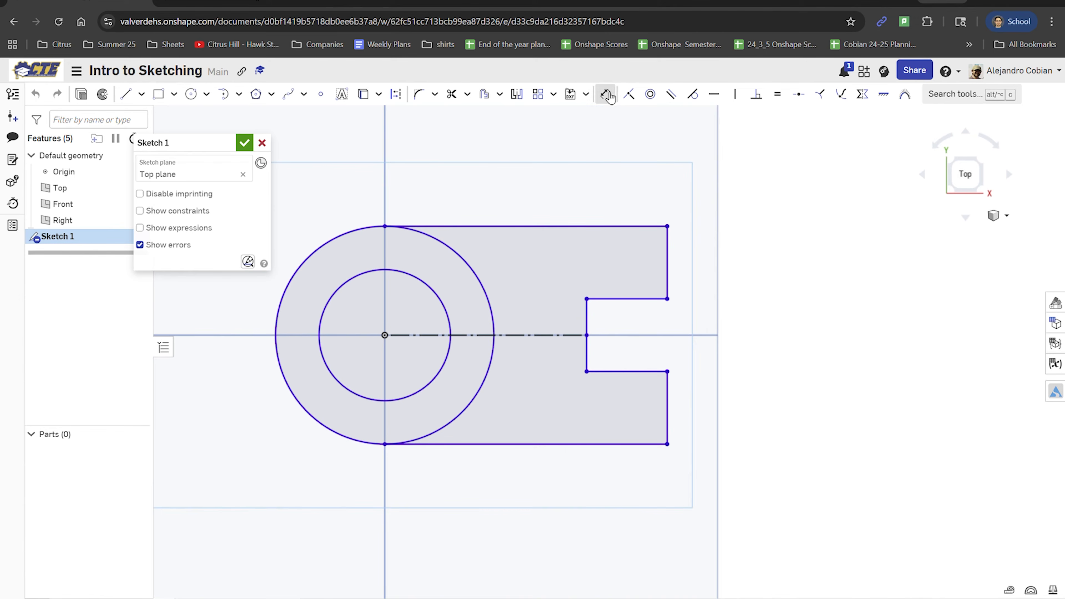
click(389, 338)
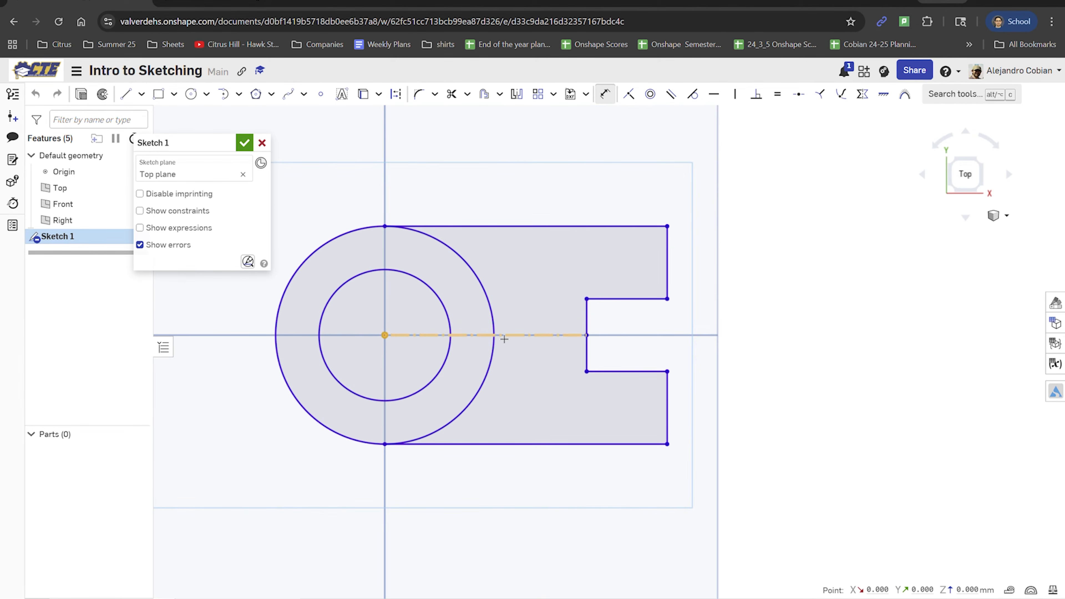
click(668, 406)
click(505, 494)
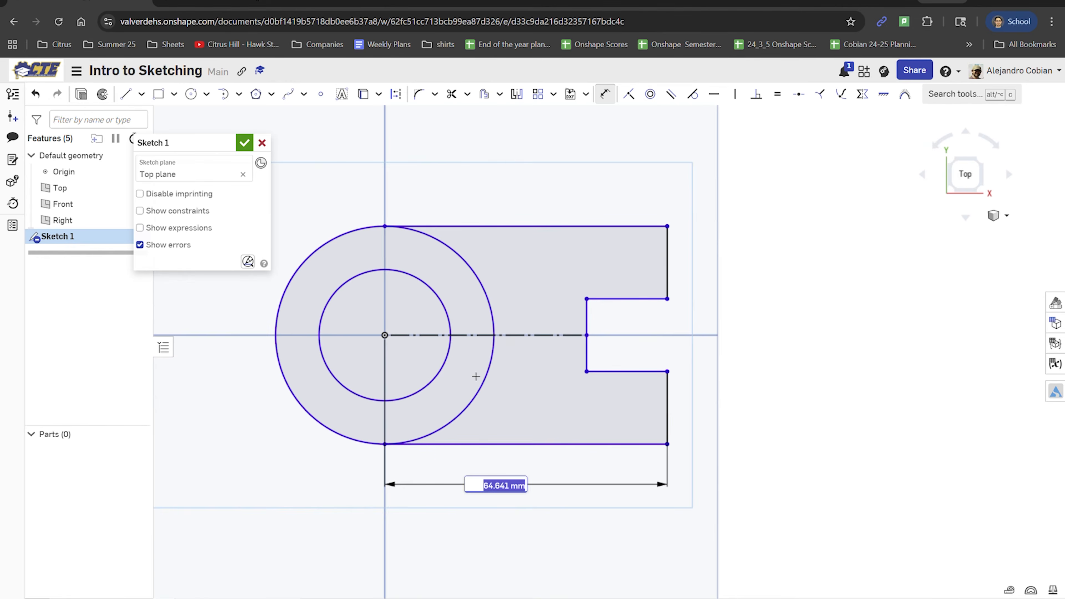
text(200)
key(Return)
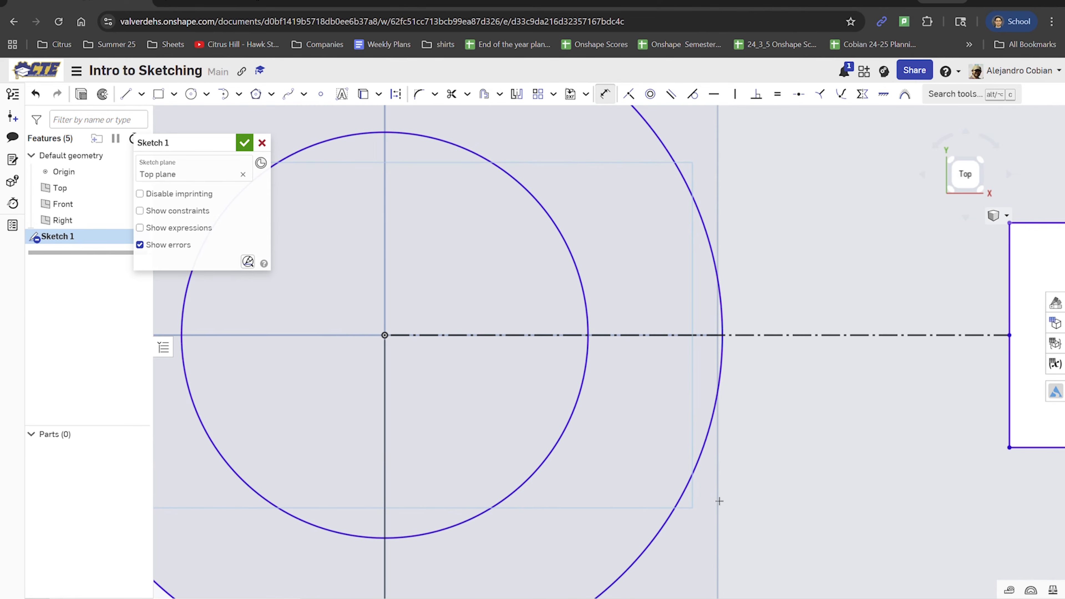
Fit the enlarged sketch in view and move the 200 mm dimension below the outline
key(f)
middle_drag(595, 386, 571, 366)
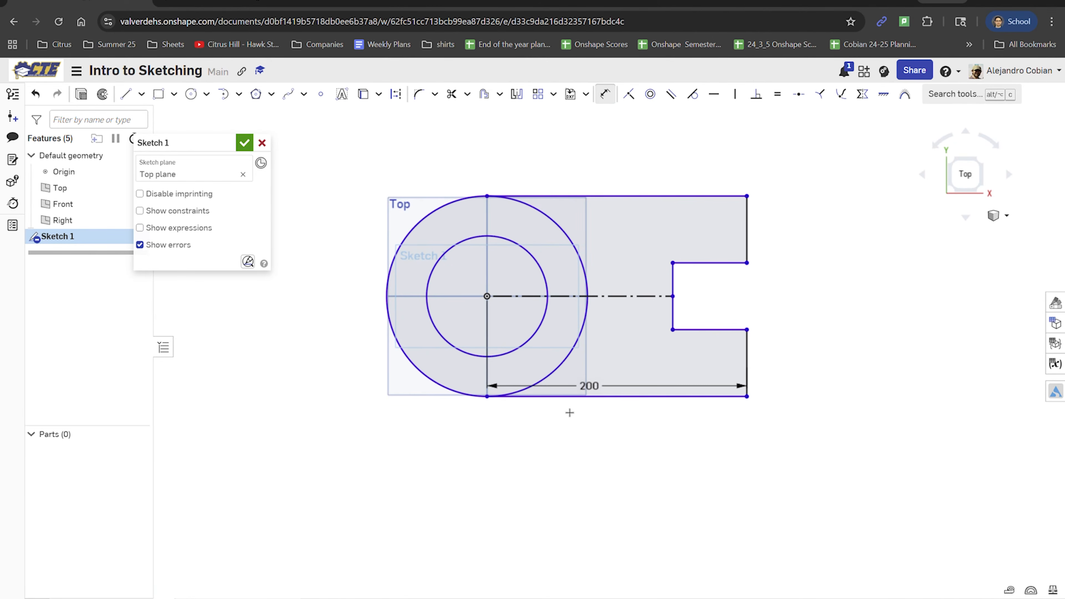
drag(600, 390, 583, 436)
scroll(646, 430, up, 2)
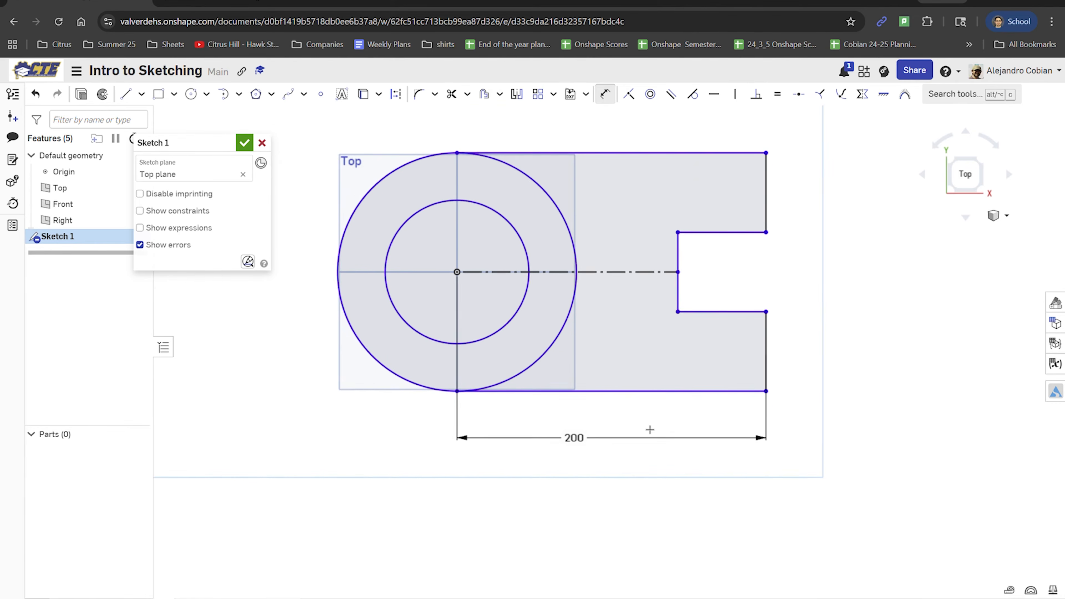
mouse_move(650, 429)
middle_down()
mouse_move(522, 416)
mouse_move(607, 427)
middle_up()
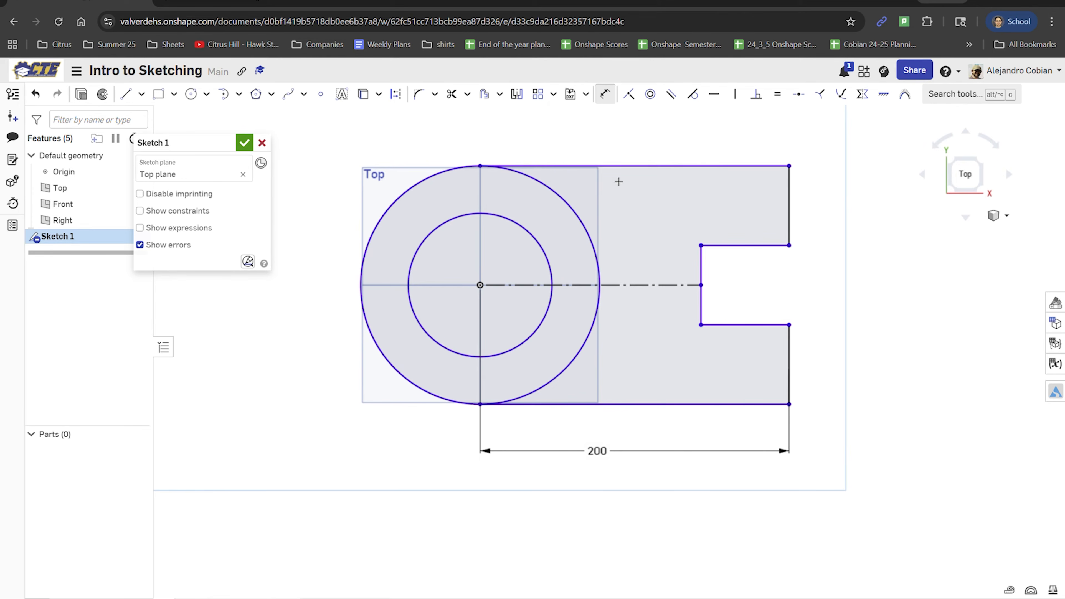
Recheck Step 4 of the exercise, and pull the notch's upper outer corner to reduce the outline's height slightly
click(242, 6)
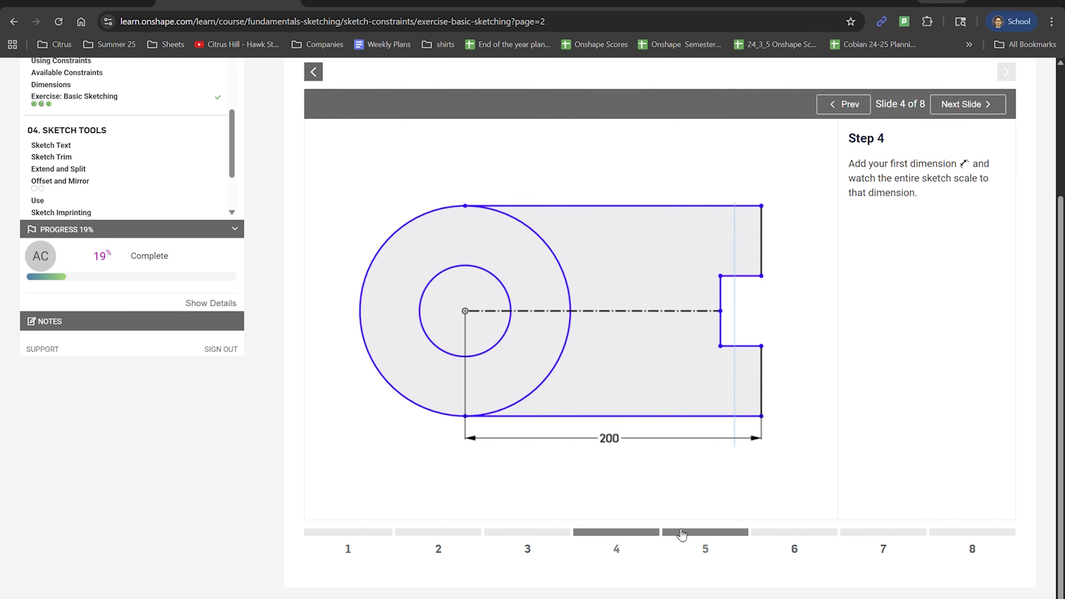
click(100, 3)
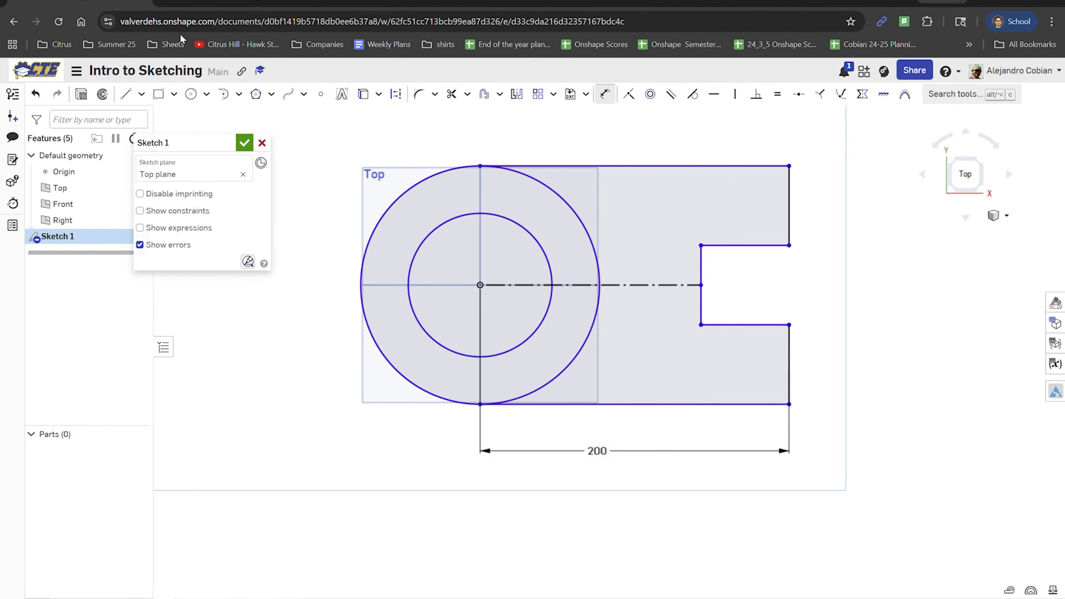
click(229, 2)
click(130, 4)
click(605, 96)
mouse_move(792, 246)
mouse_down()
mouse_move(789, 273)
mouse_move(783, 239)
mouse_move(785, 252)
mouse_move(808, 250)
mouse_move(812, 258)
mouse_move(768, 251)
mouse_up()
Read Step 5 of the exercise for the remaining dimensions and return to the sketch
click(228, 6)
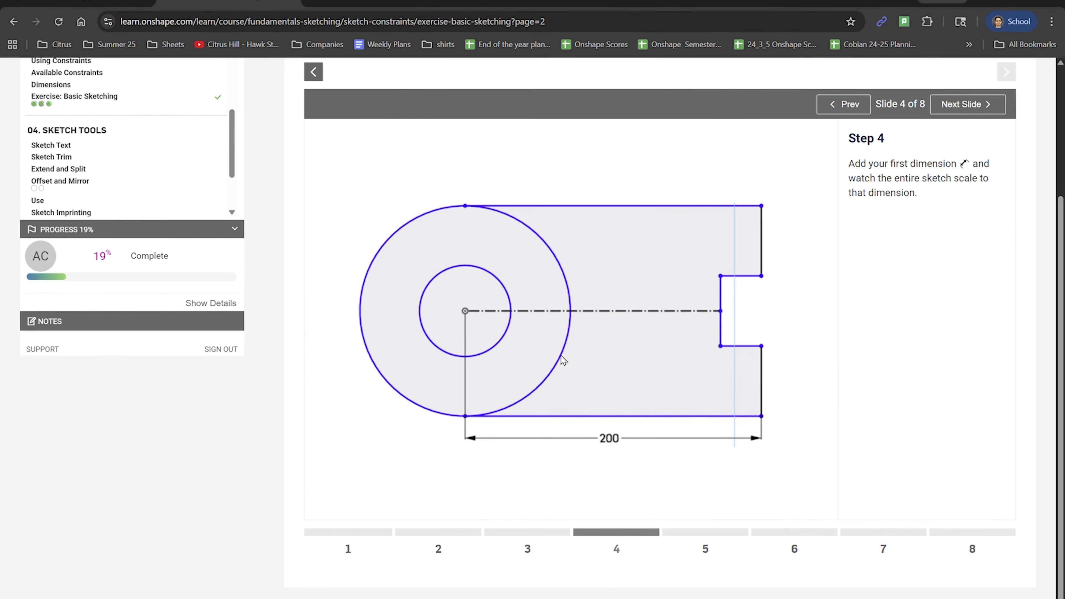
click(671, 530)
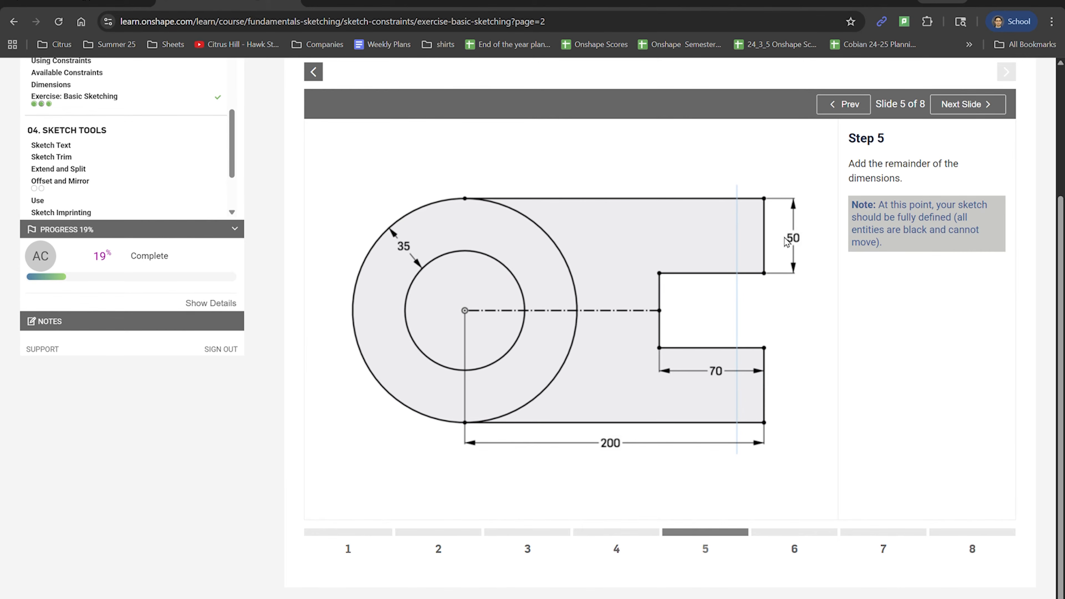
click(102, 4)
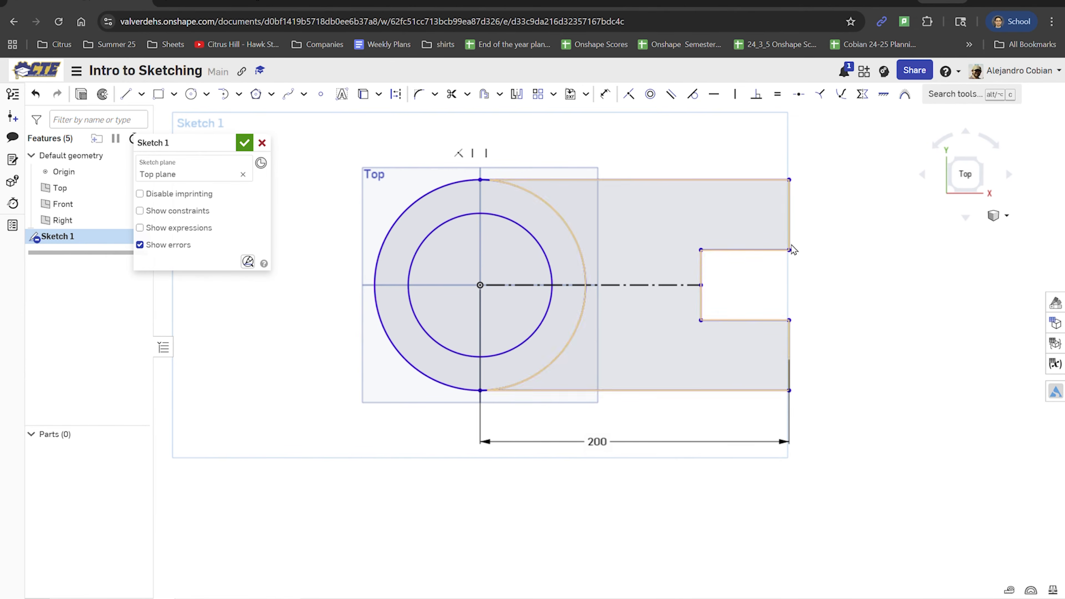
Dimension the outline's upper outer vertical edge as 50 mm
click(790, 222)
click(851, 214)
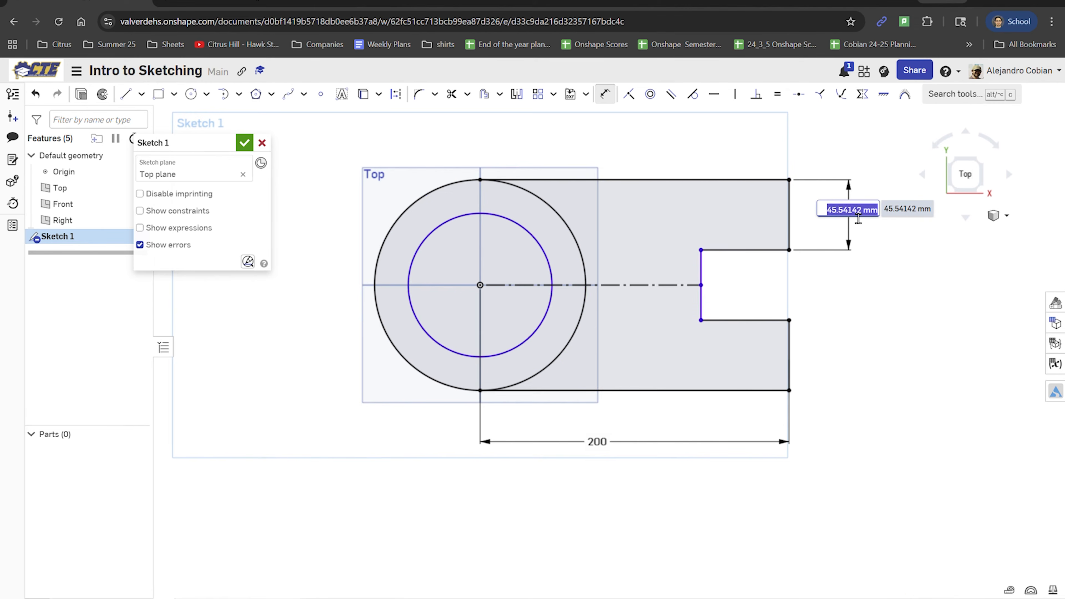
text(50)
key(Return)
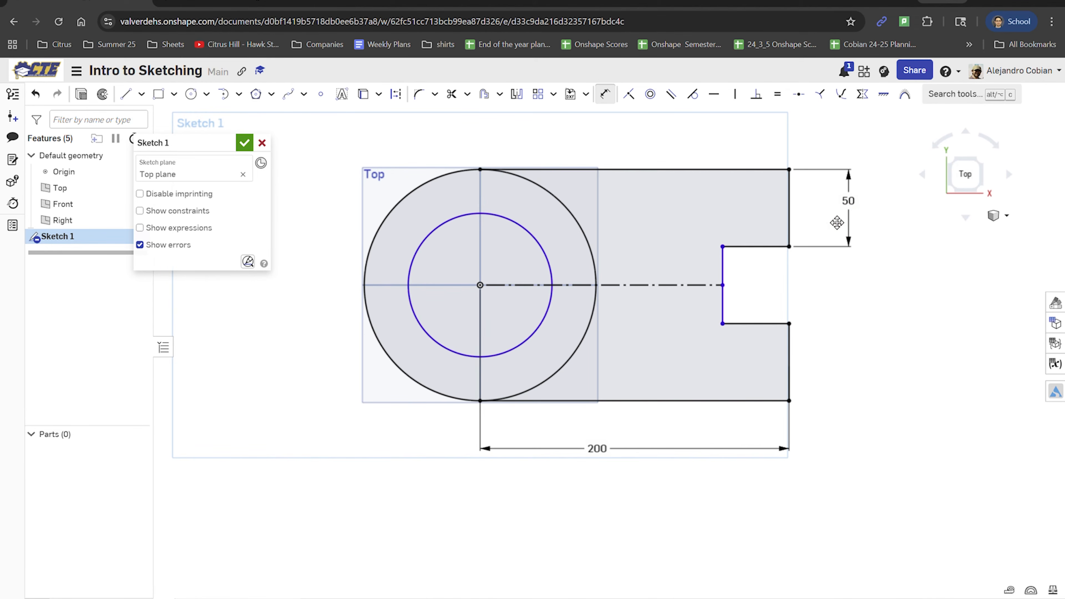
Dimension the radial gap between the inner and outer circles as 35 mm, following Step 5 of the exercise
click(423, 241)
click(375, 235)
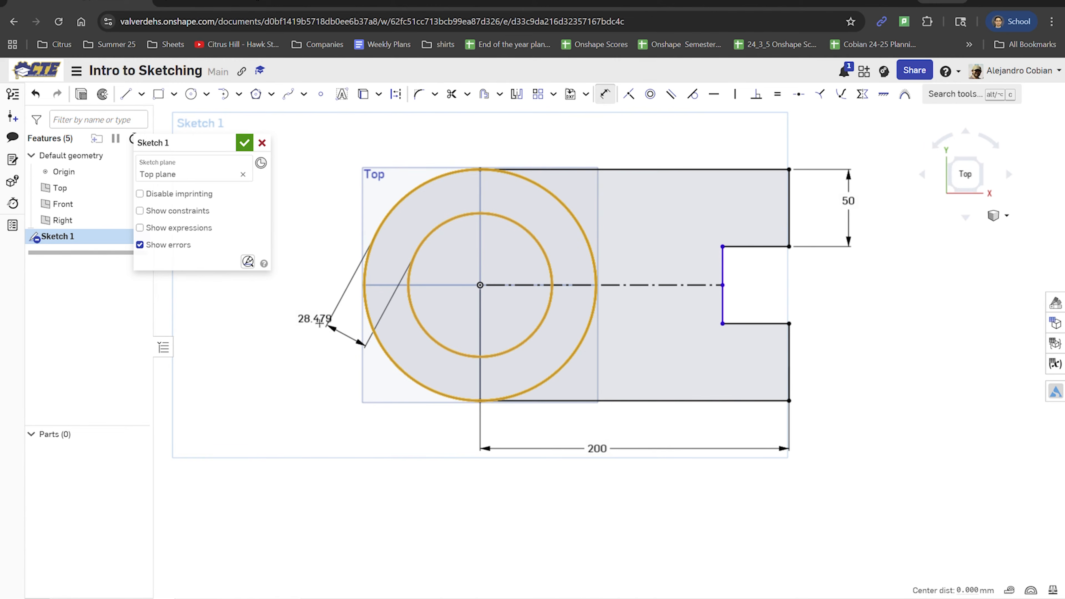
click(313, 331)
click(214, 2)
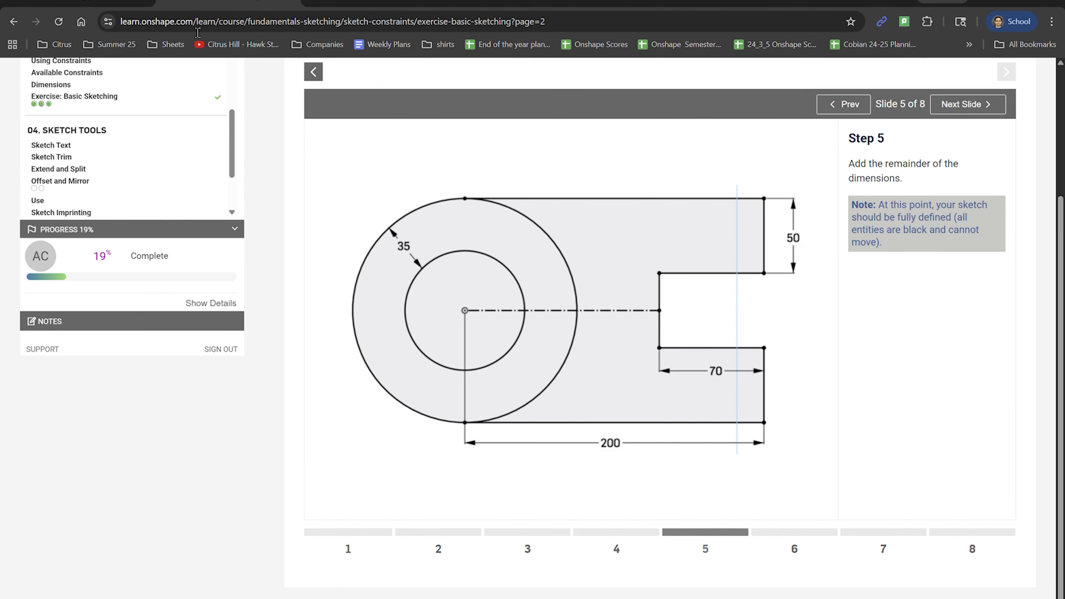
click(80, 5)
text(35)
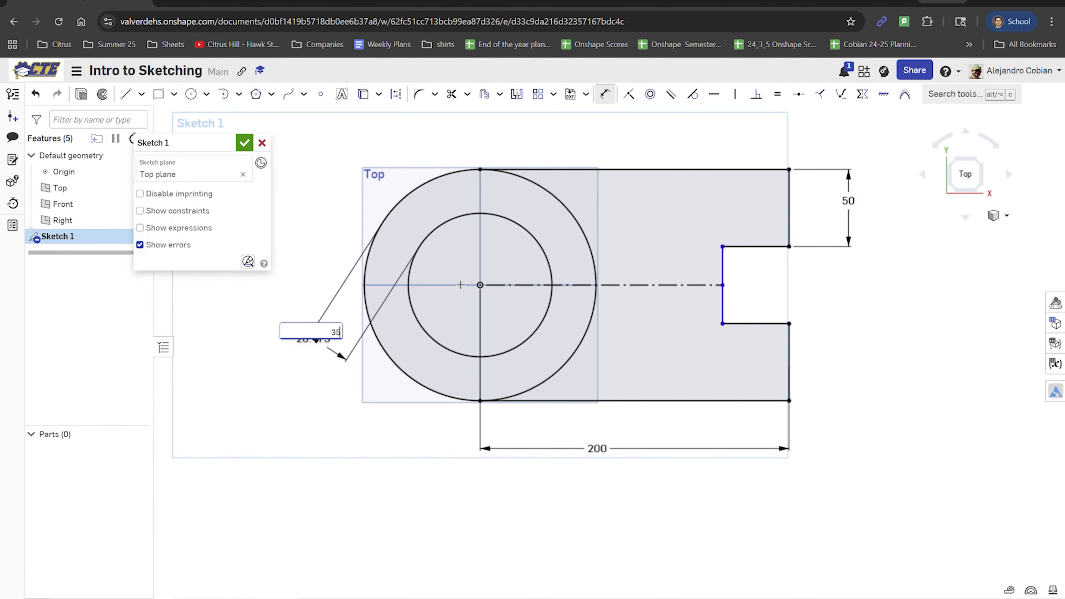
key(Return)
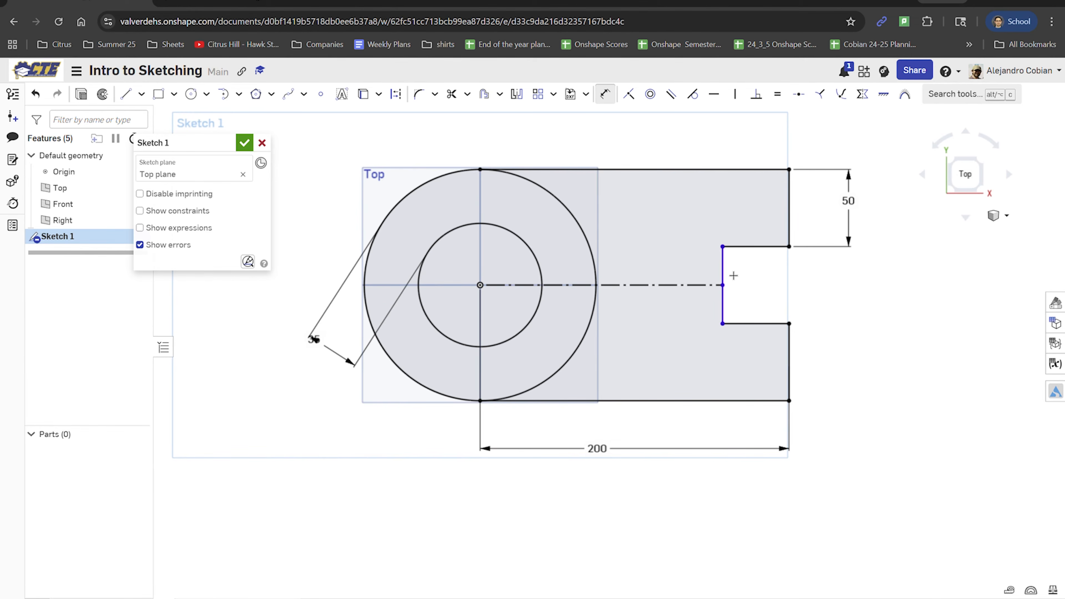
Dimension the notch's lower horizontal line as 70 mm, following Step 5 of the exercise
click(200, 2)
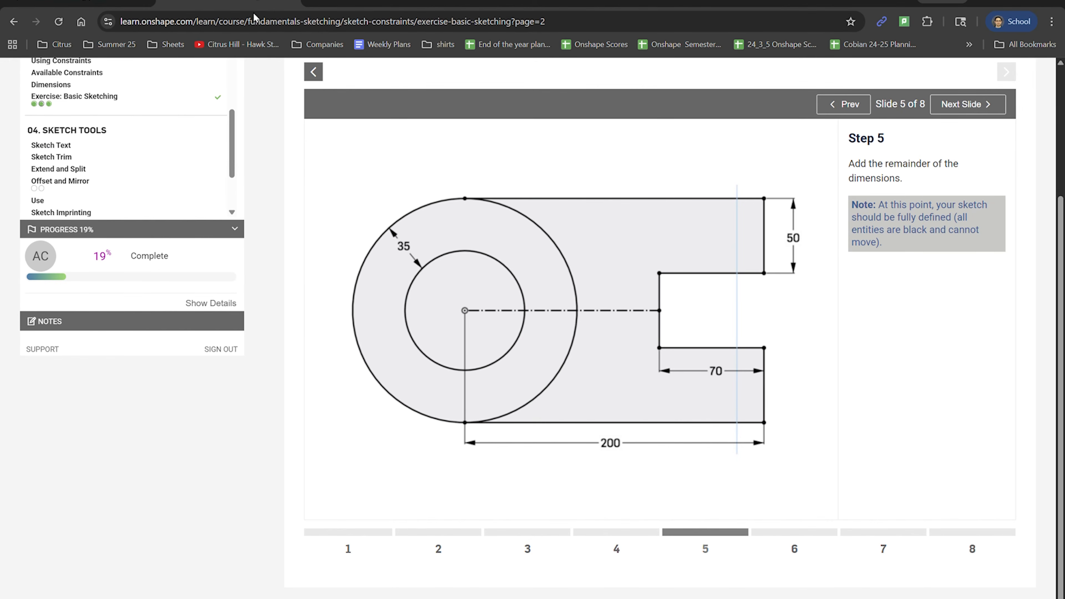
click(89, 4)
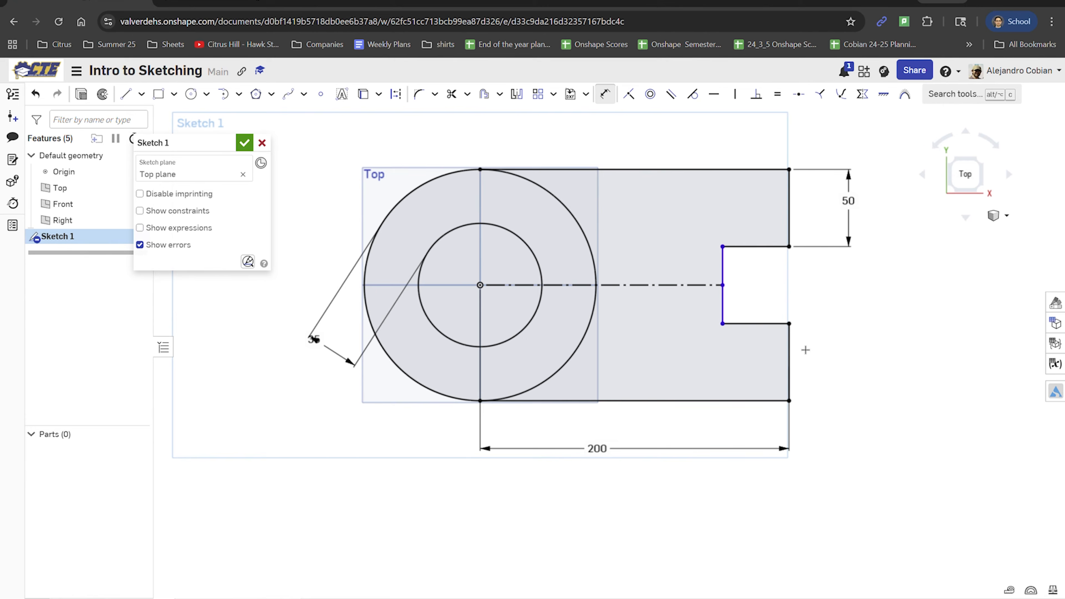
click(745, 332)
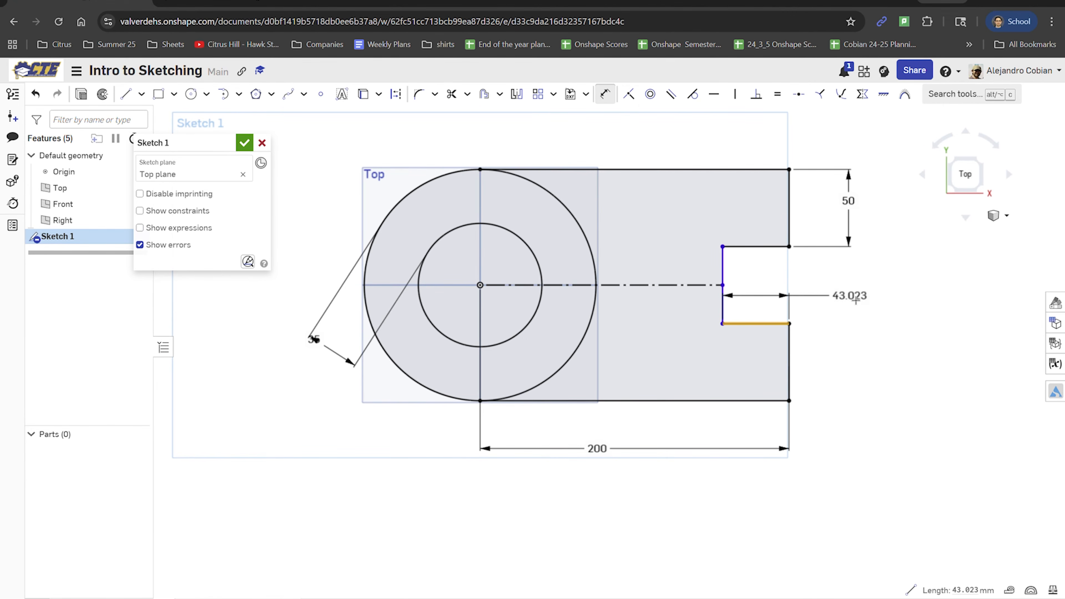
click(838, 297)
click(266, 3)
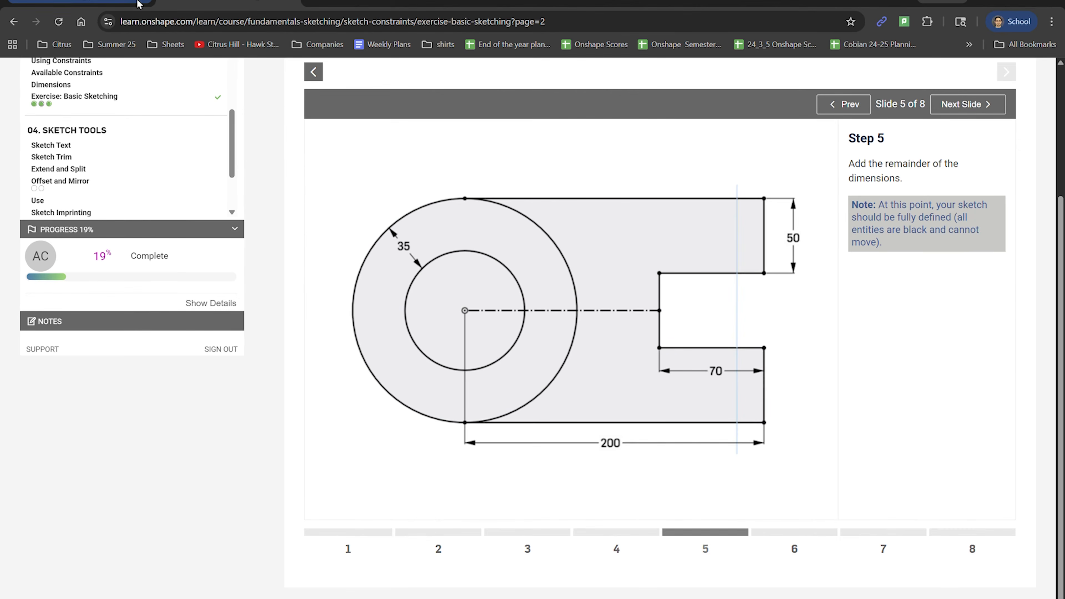
click(140, 4)
text(70)
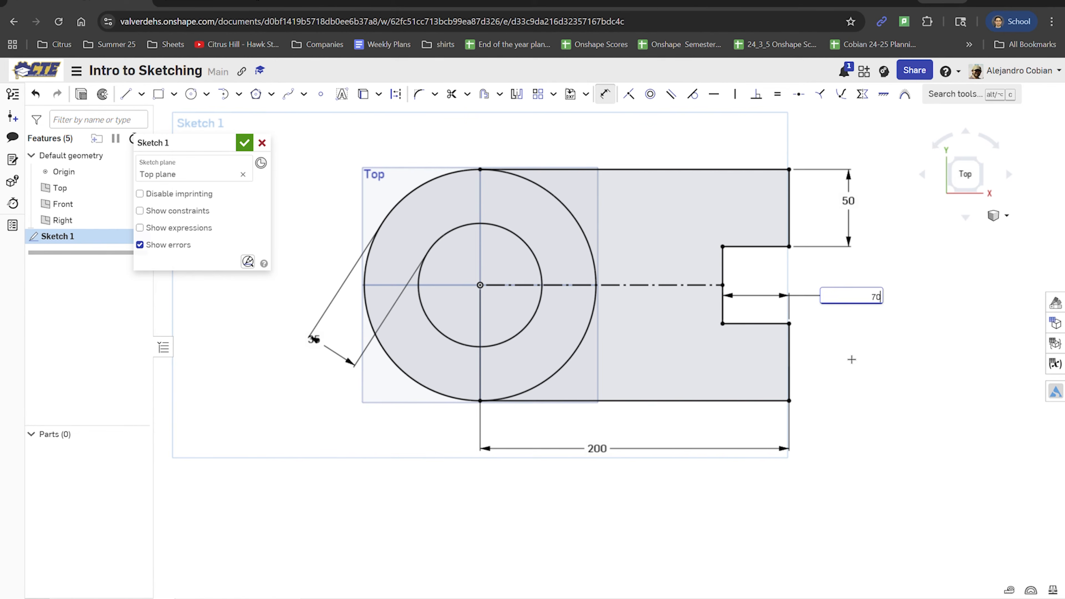
key(Return)
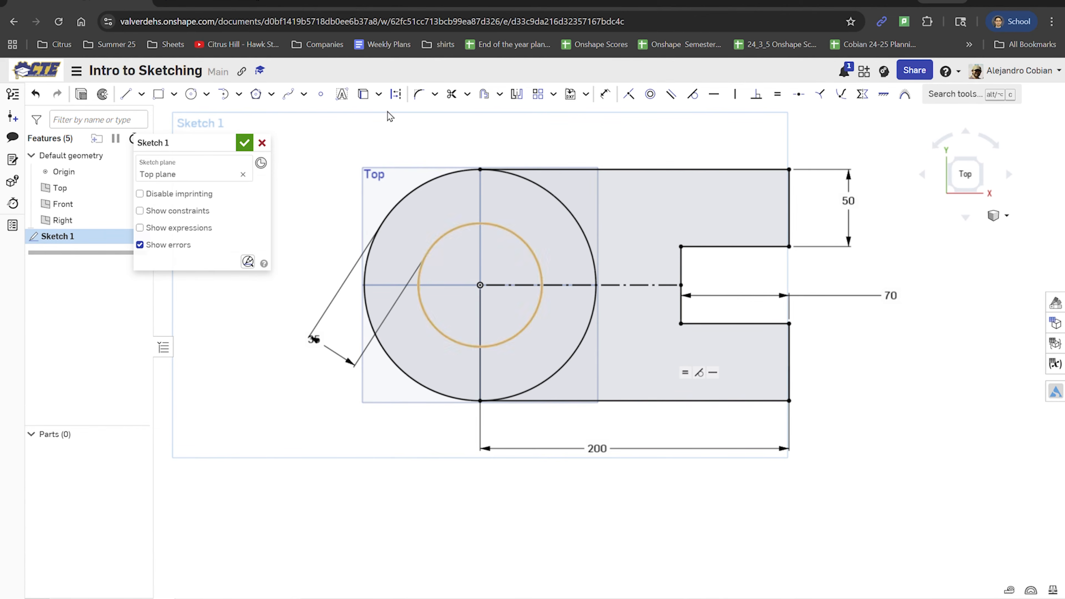
Read Step 6 of the exercise for the two tab circles and their construction lines, and return to the sketch
click(228, 2)
click(810, 538)
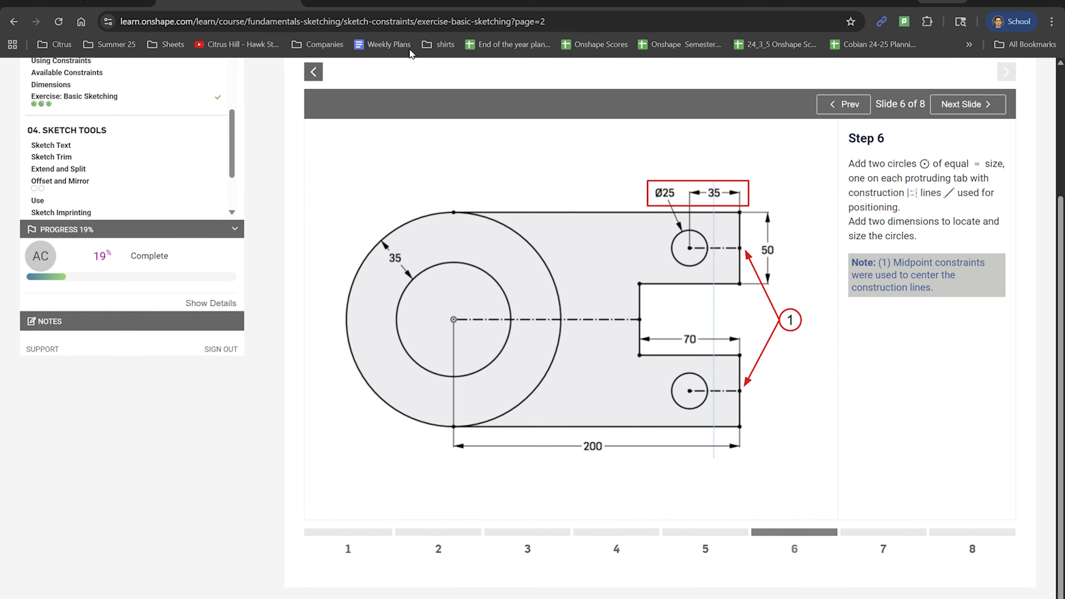
click(79, 1)
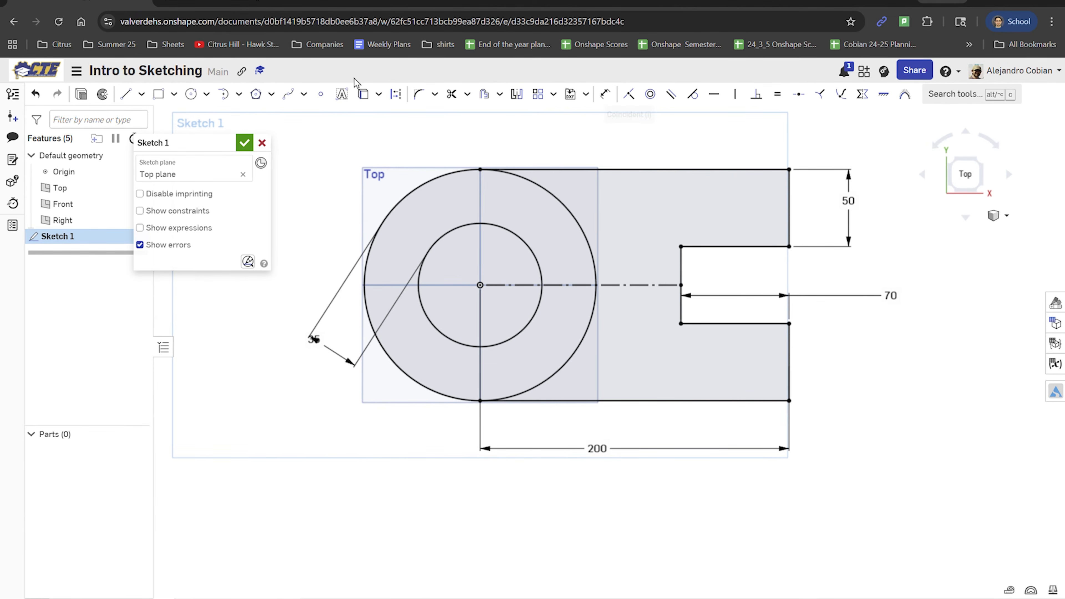
Sketch a circle about 20 mm in diameter on each tab, with vertically aligned centres, and make the two circles equal
click(192, 95)
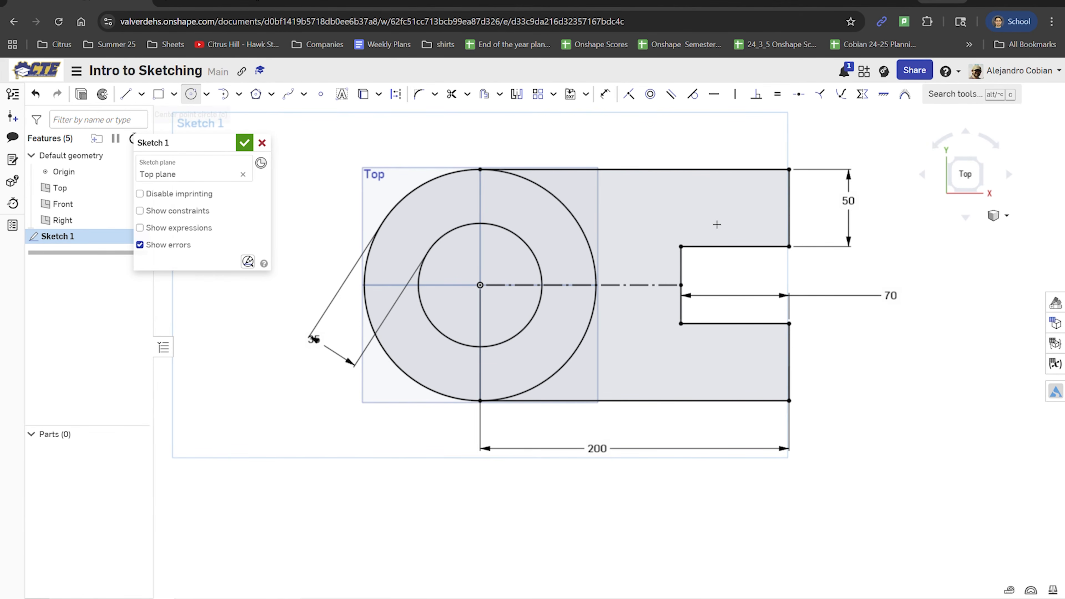
click(728, 203)
click(745, 200)
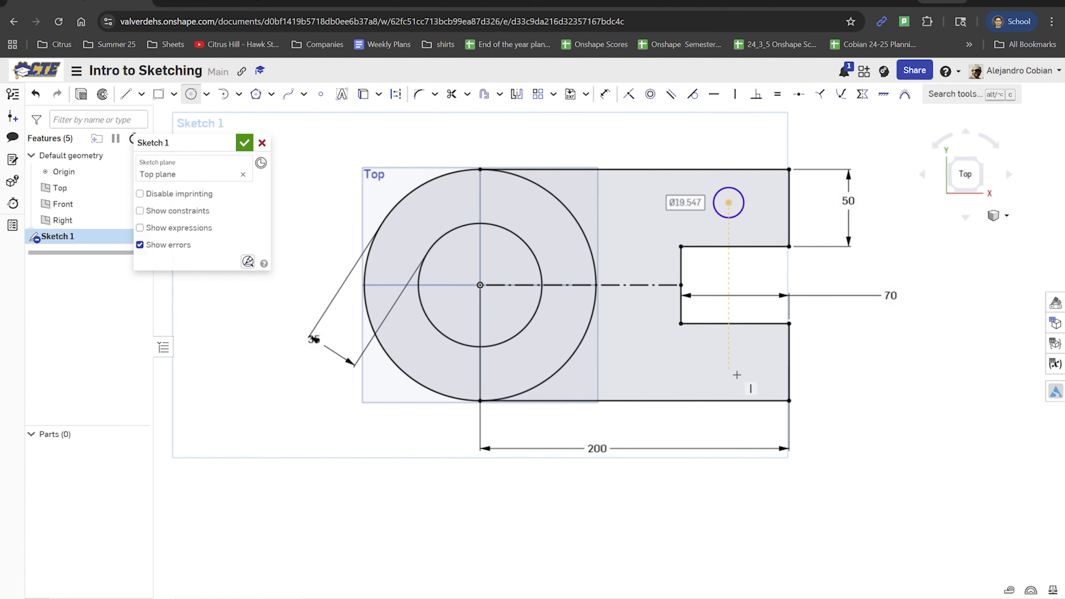
click(728, 368)
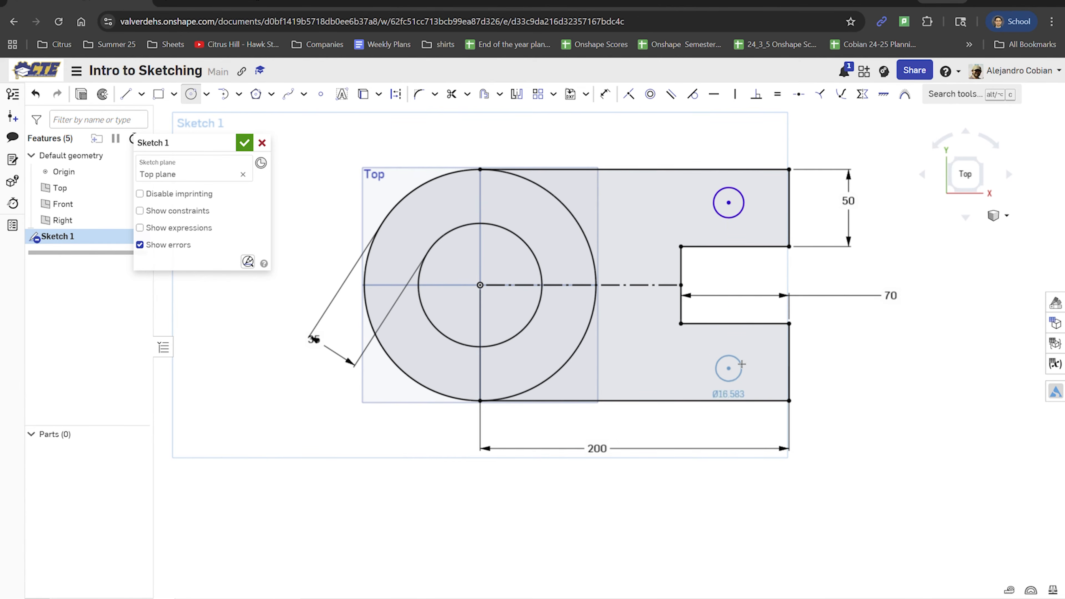
click(739, 333)
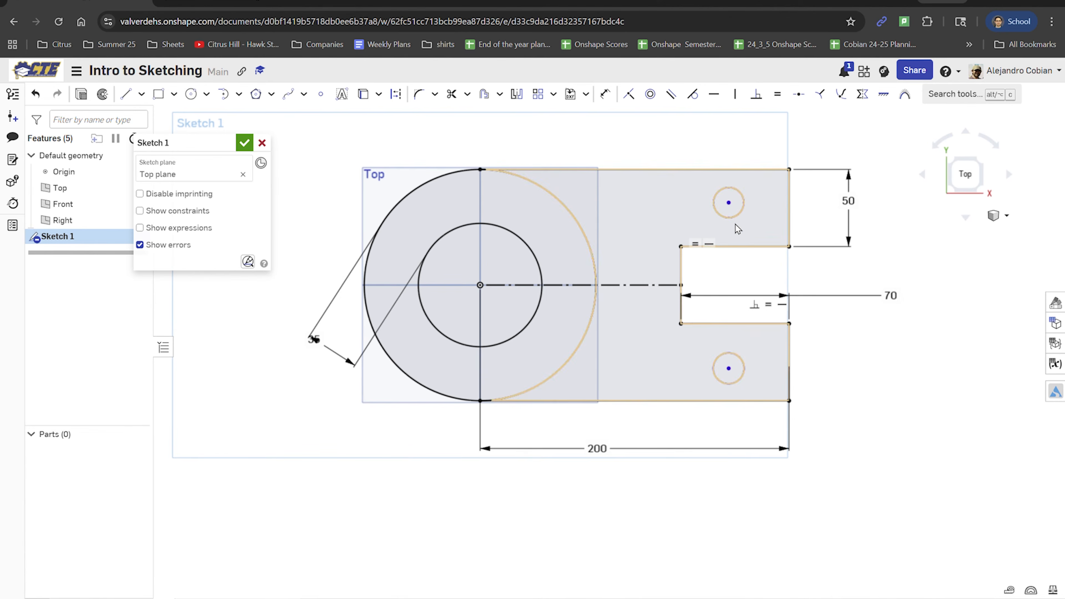
click(739, 355)
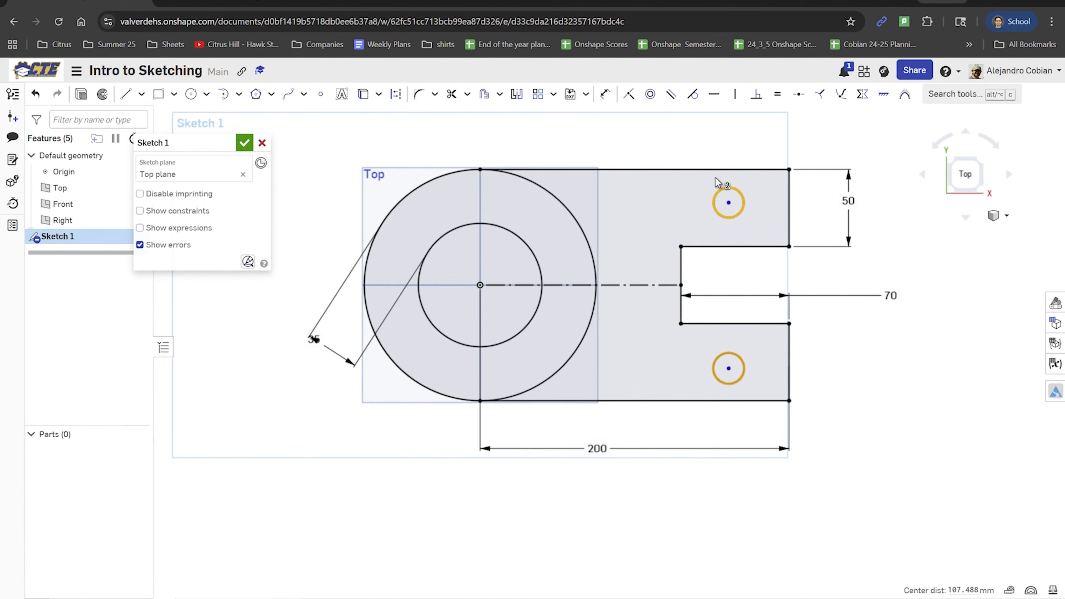
click(777, 101)
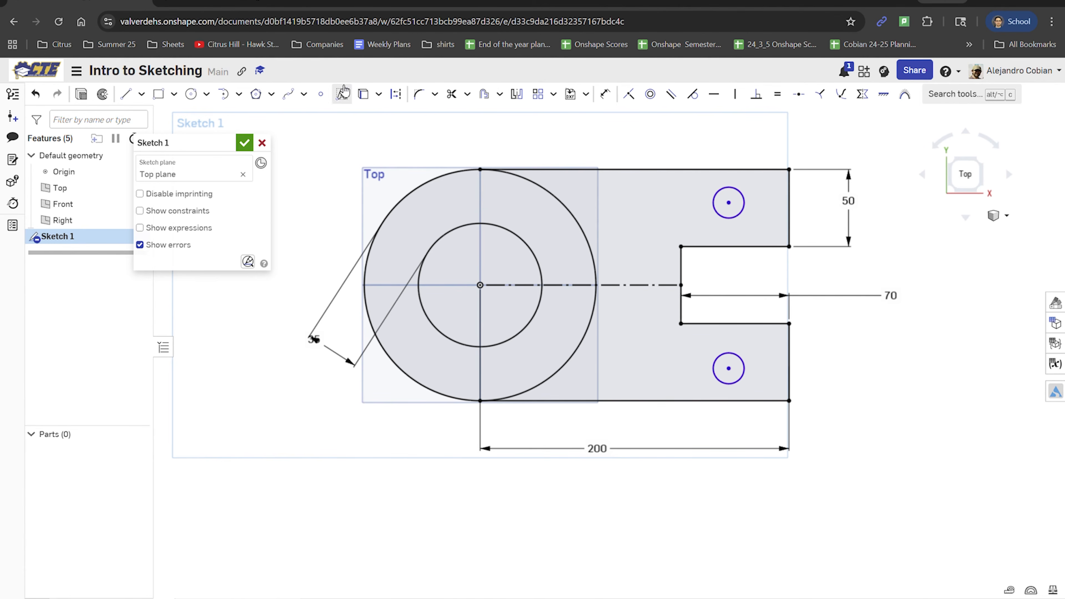
Draw a horizontal construction line about 39 mm long from the upper tab circle's centre to the tab's outer vertical edge
click(125, 94)
click(410, 104)
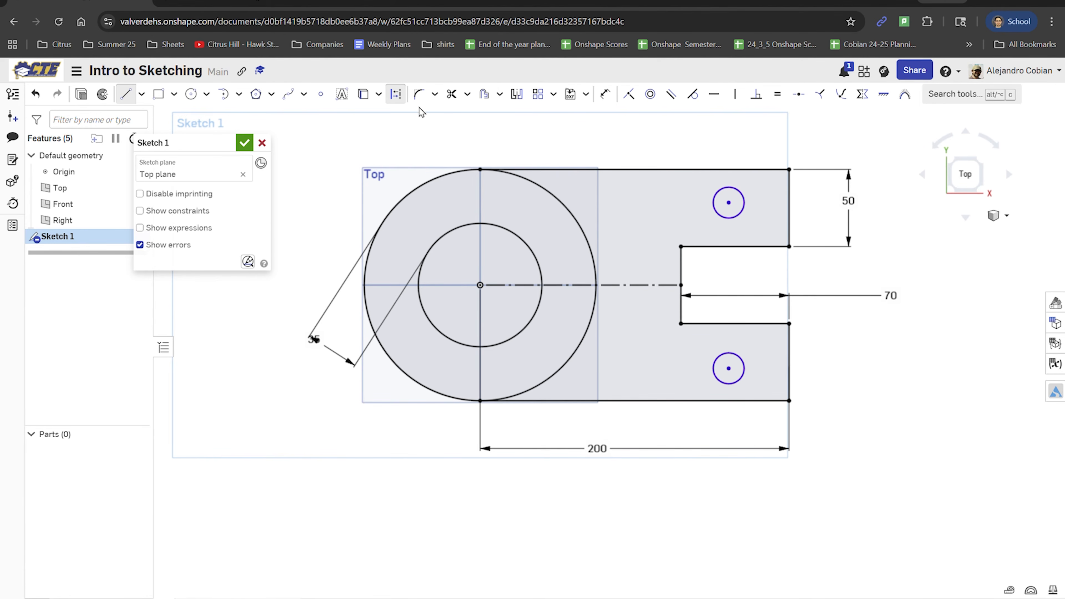
click(729, 204)
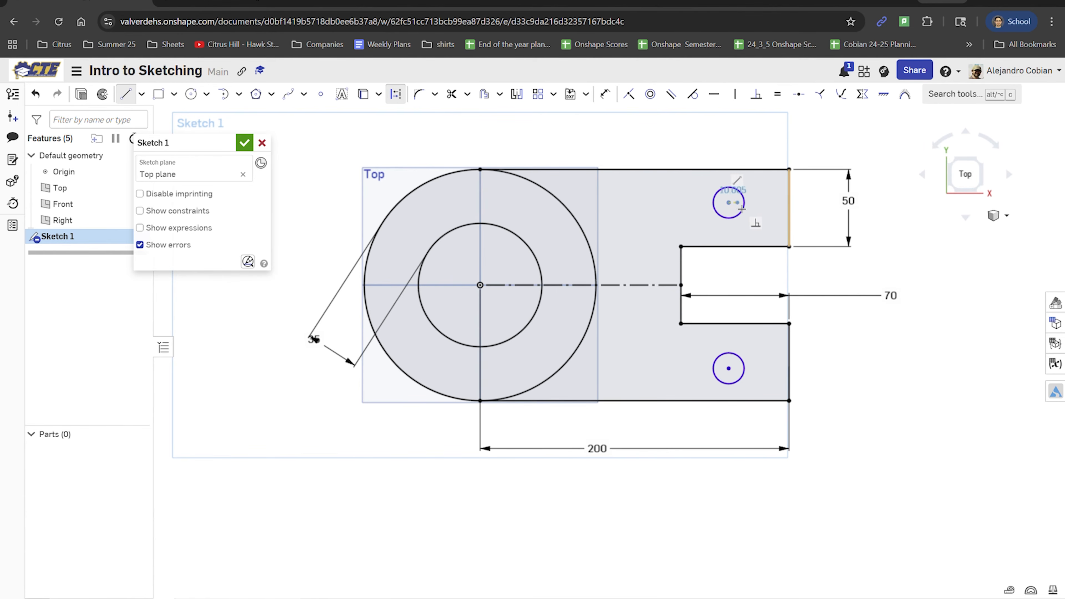
click(790, 204)
key(Escape)
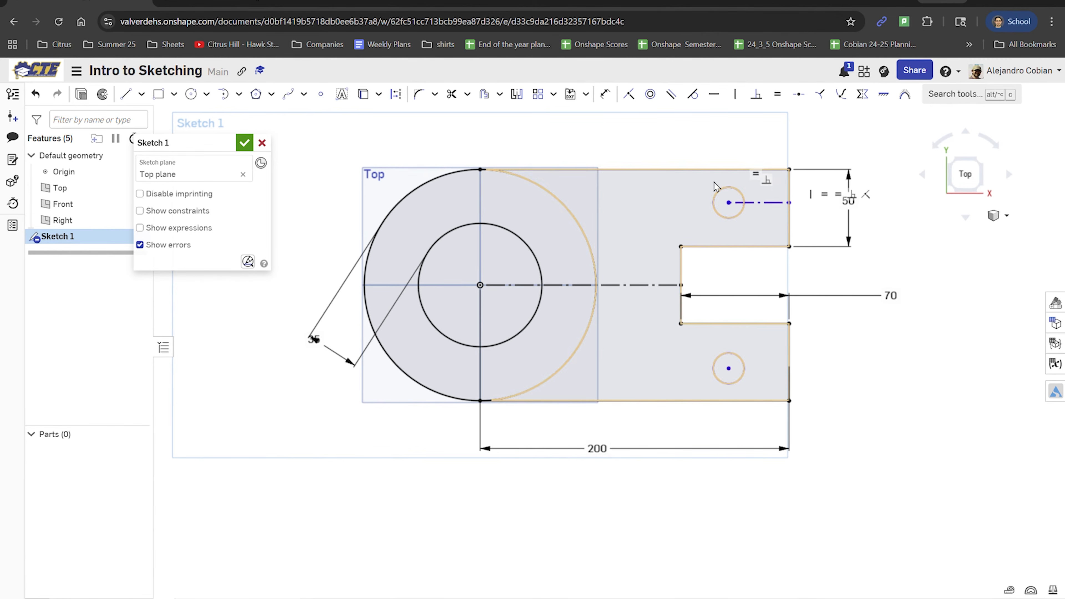
Draw a horizontal construction line from the lower tab circle's centre to the lower tab's outer vertical edge
key(l)
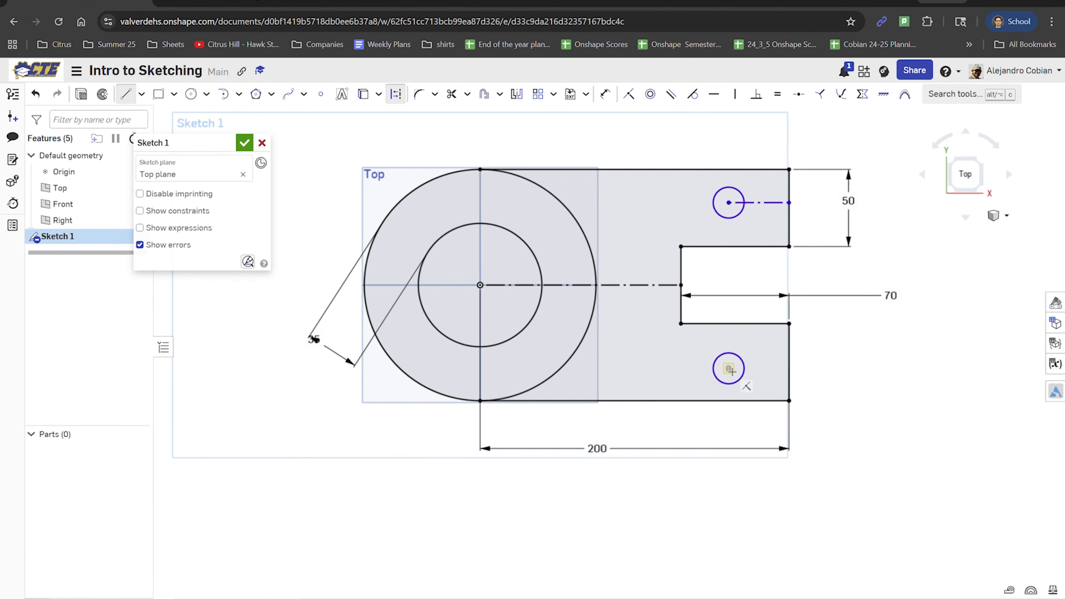
click(729, 369)
click(789, 368)
key(Escape)
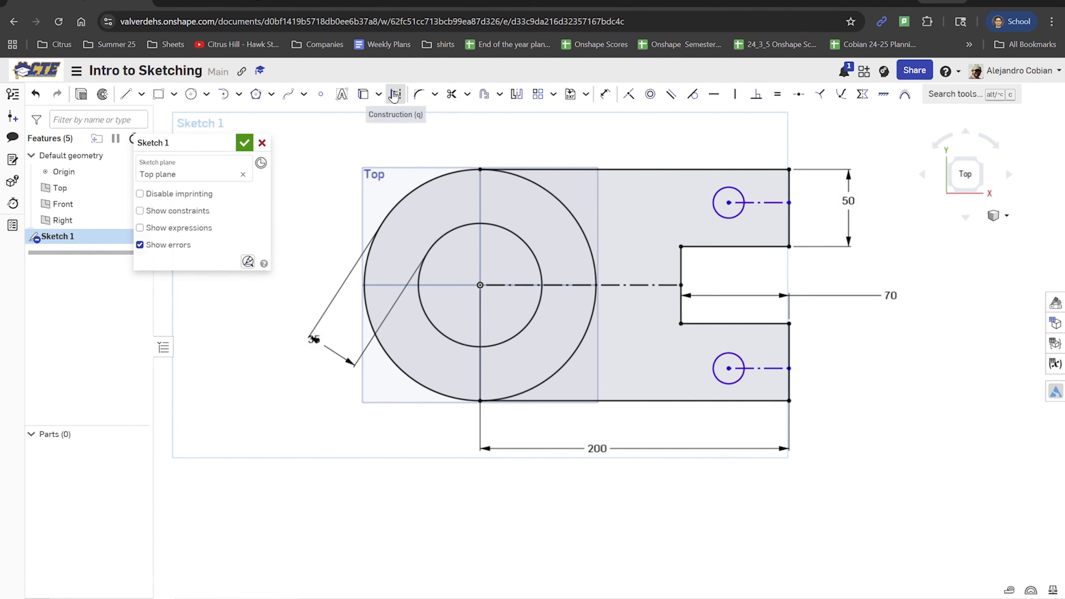
Make the two tab construction lines equal in length
click(802, 240)
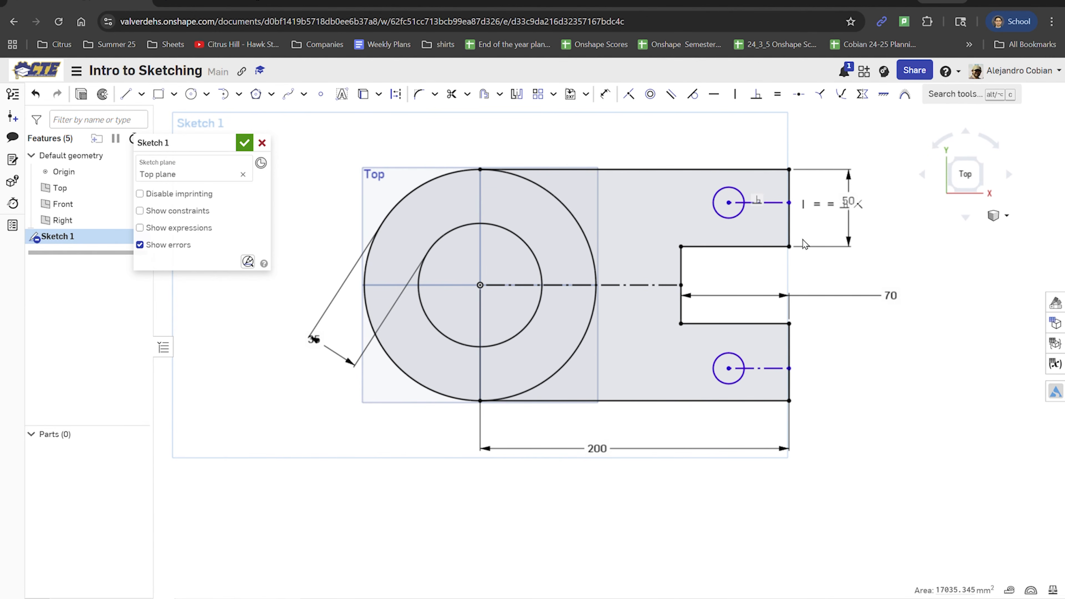
click(772, 204)
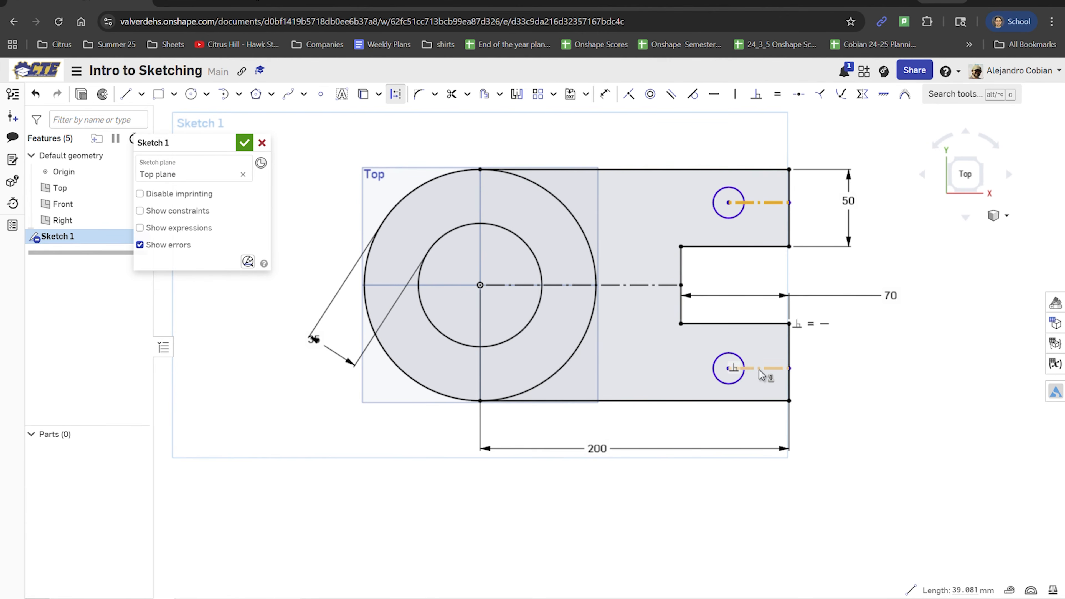
click(759, 368)
key(e)
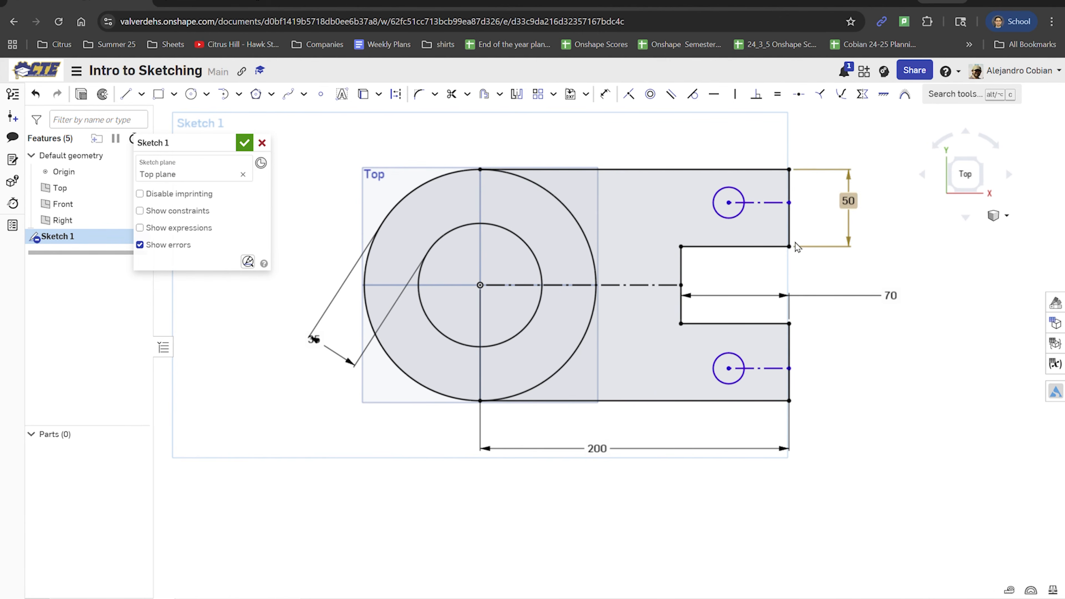
Dimension the upper tab's construction line as 35 mm, following Step 6 of the exercise
key(d)
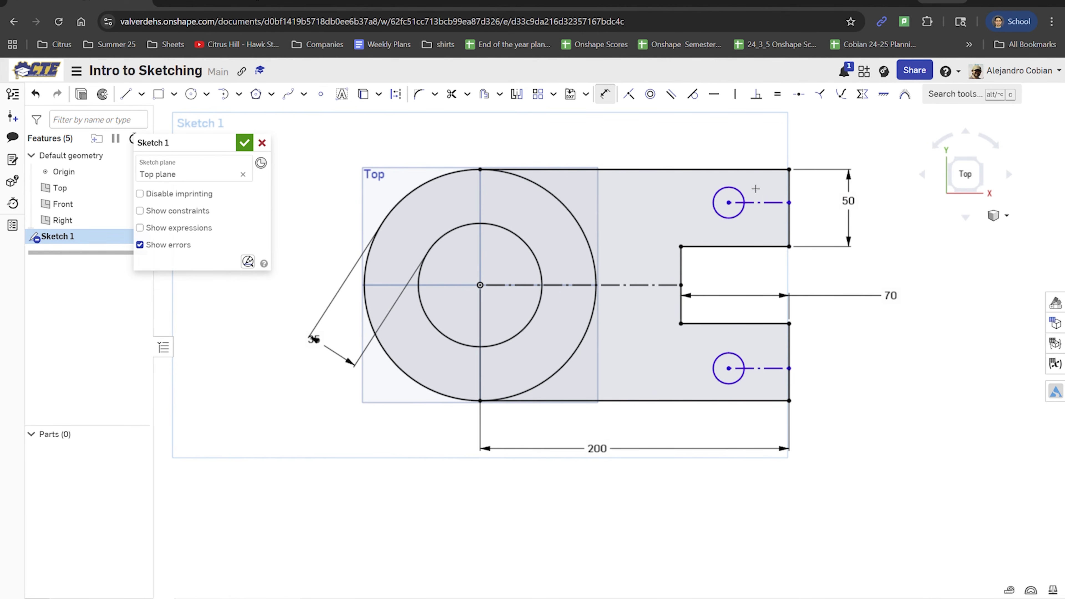
click(761, 210)
click(661, 133)
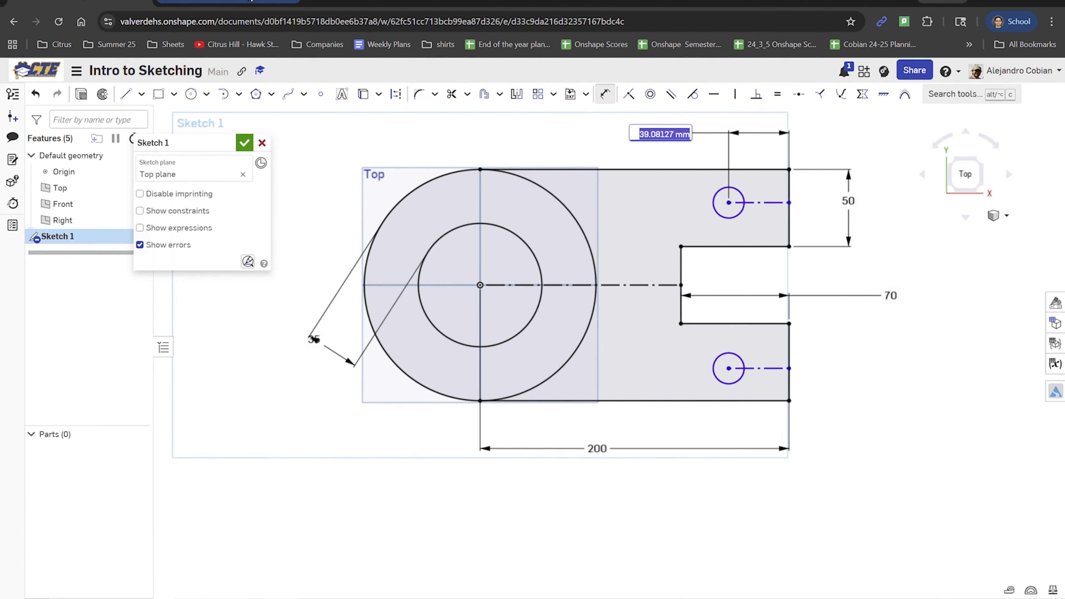
click(229, 2)
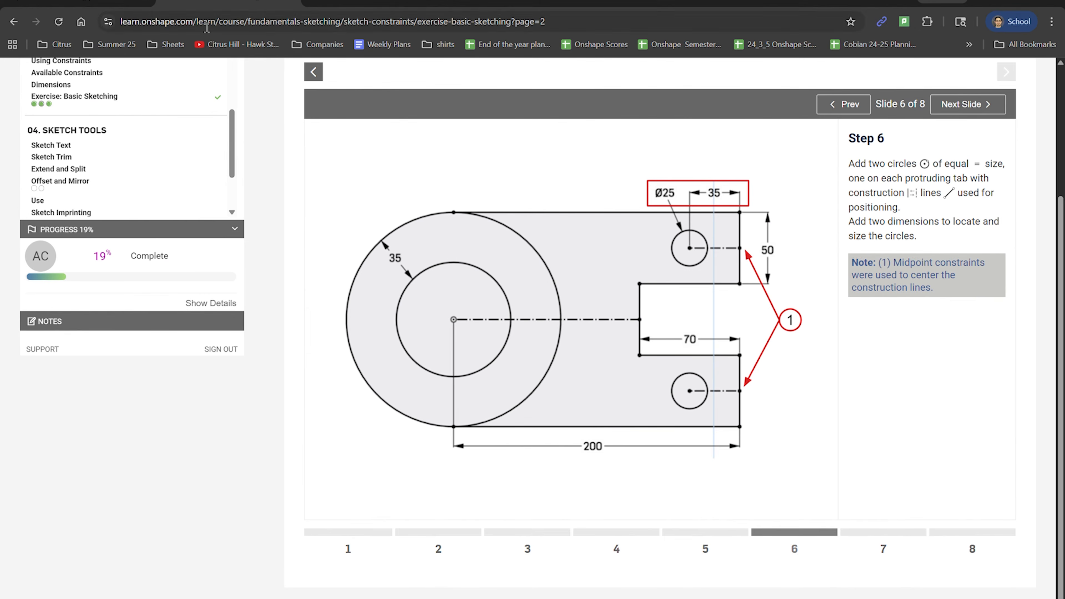
click(79, 4)
text(35)
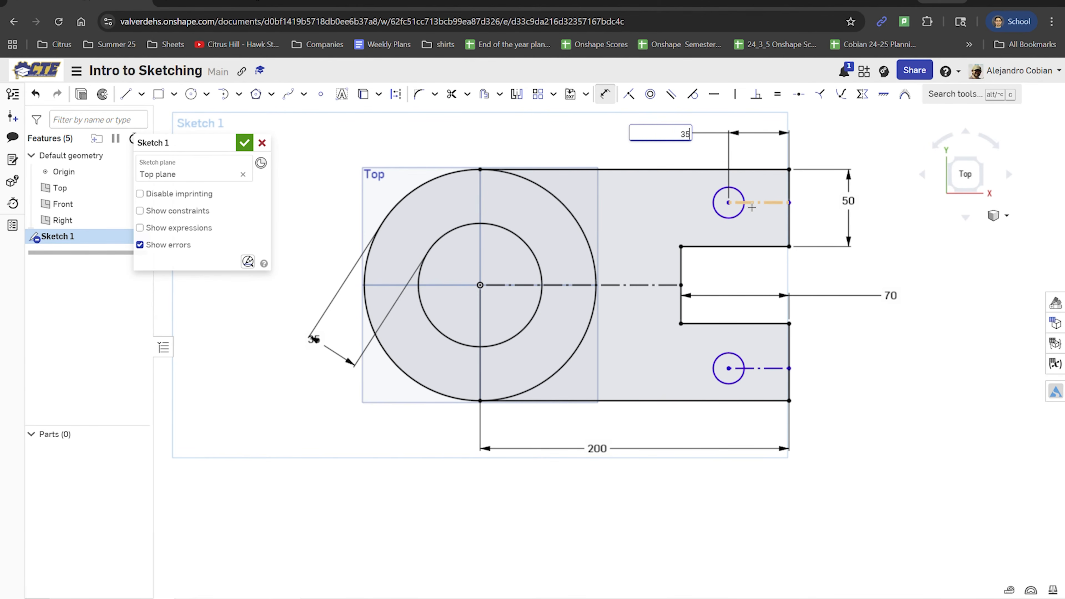
key(Return)
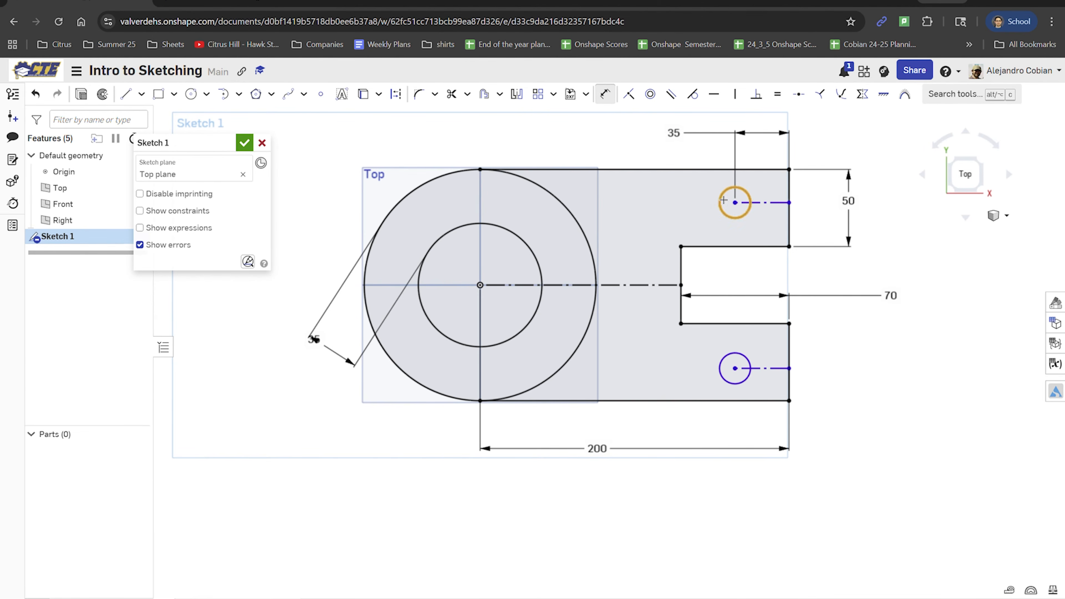
Dimension the upper tab circle's diameter as 25 mm, following Step 6 of the exercise
click(728, 202)
click(670, 206)
click(245, 6)
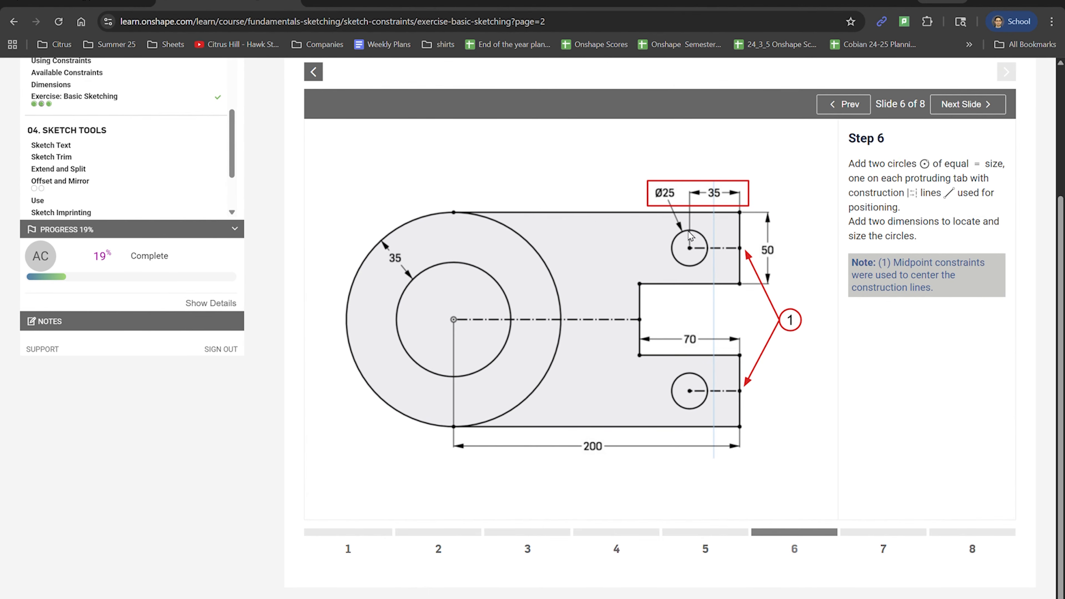
click(97, 1)
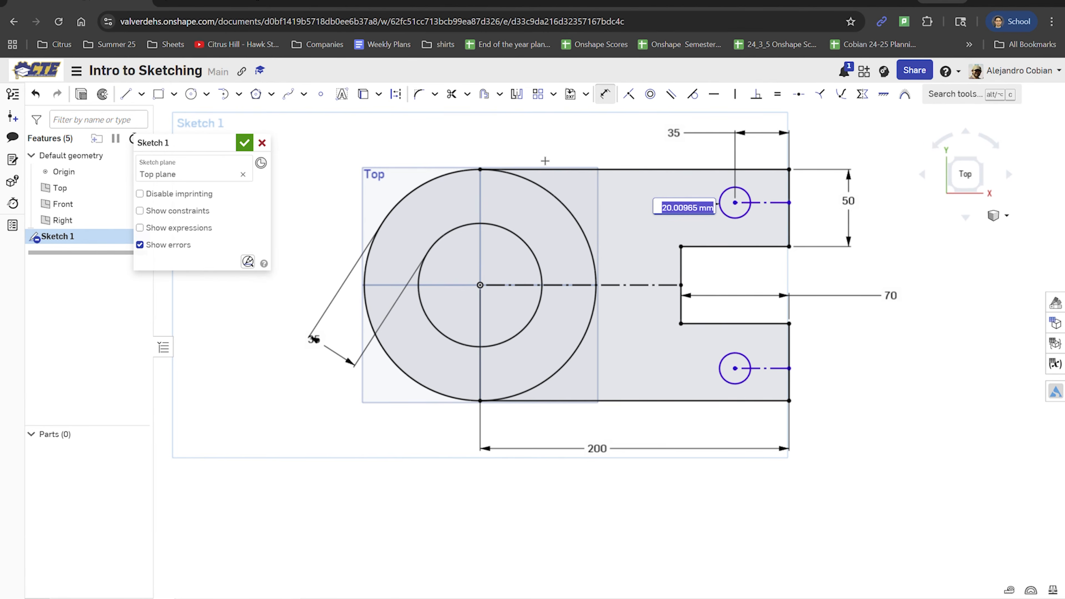
text(25)
key(Return)
key(Escape)
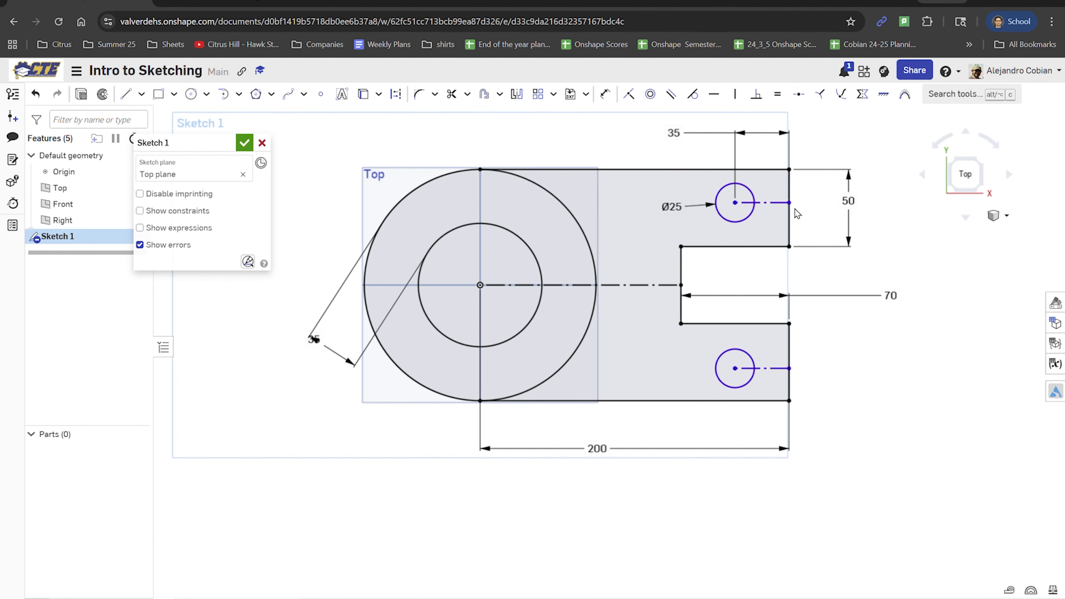
Apply midpoint constraints placing the outer end of each tab construction line at the middle of its tab's vertical edge
click(790, 220)
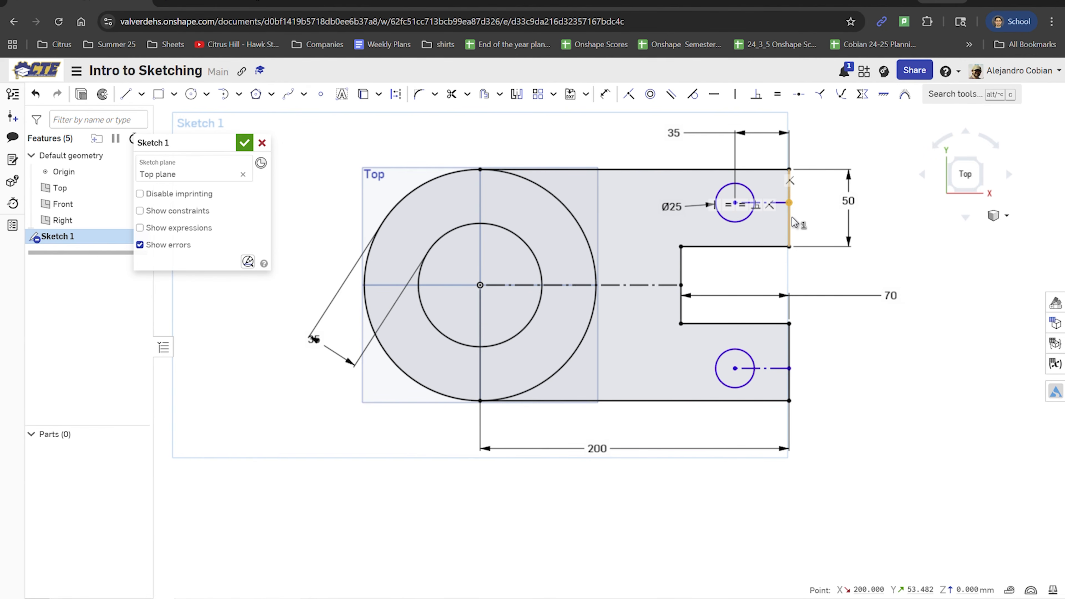
click(799, 94)
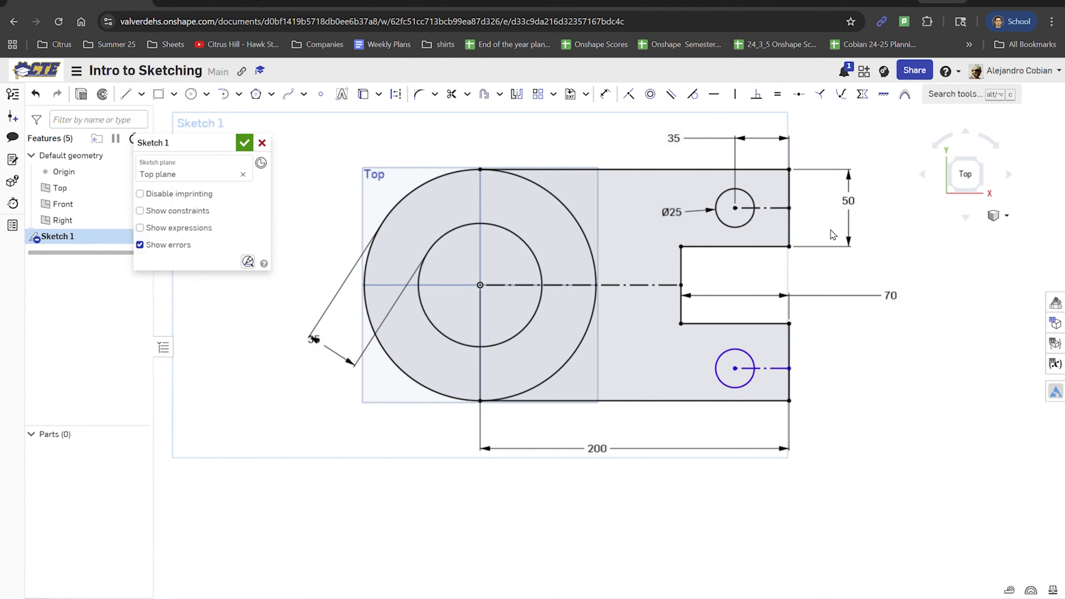
click(789, 370)
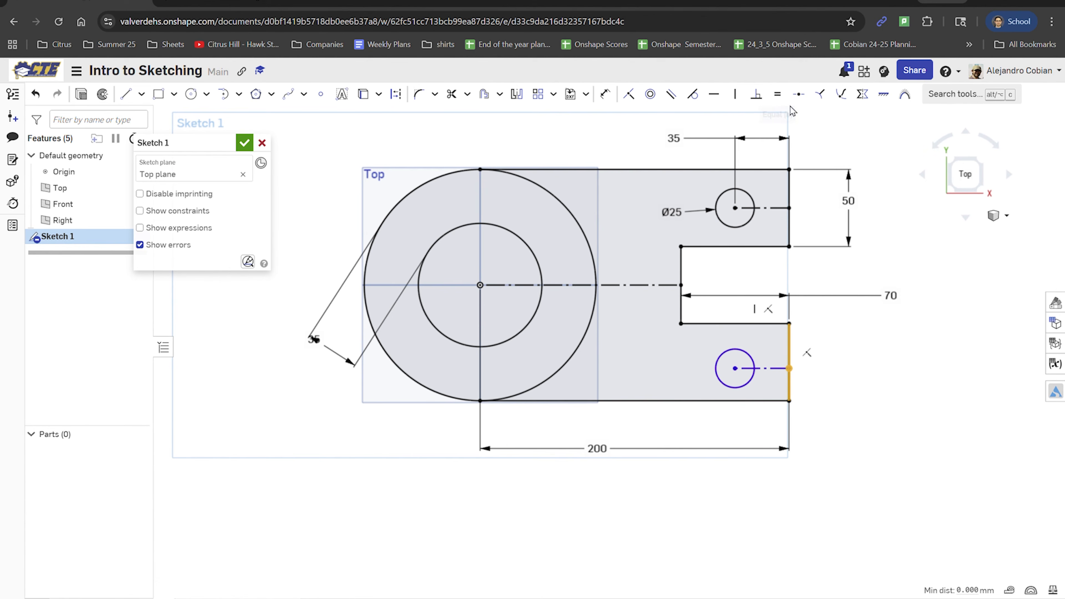
click(783, 101)
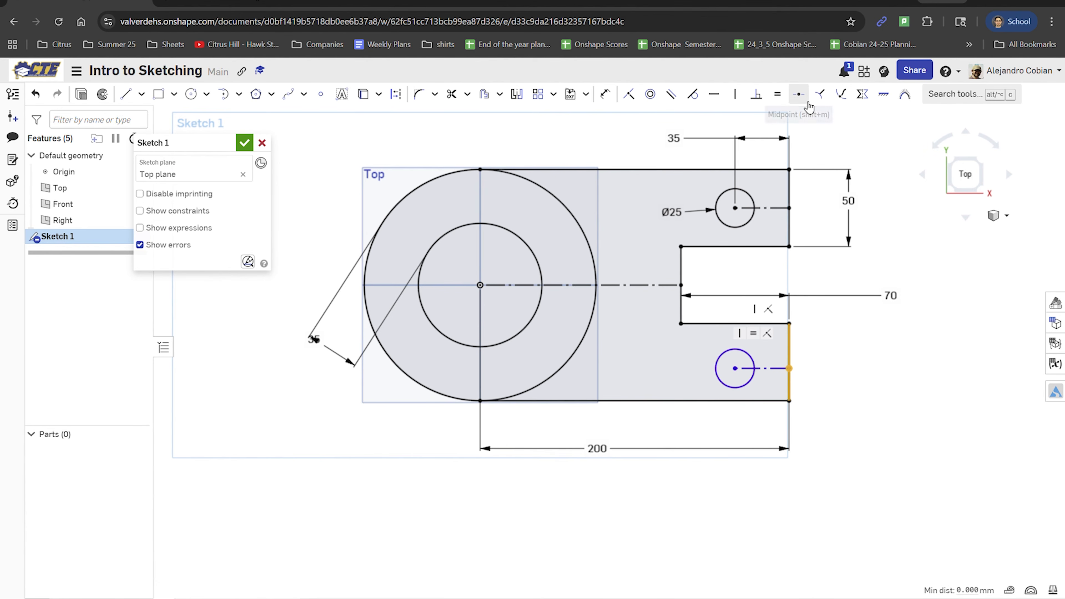
click(799, 94)
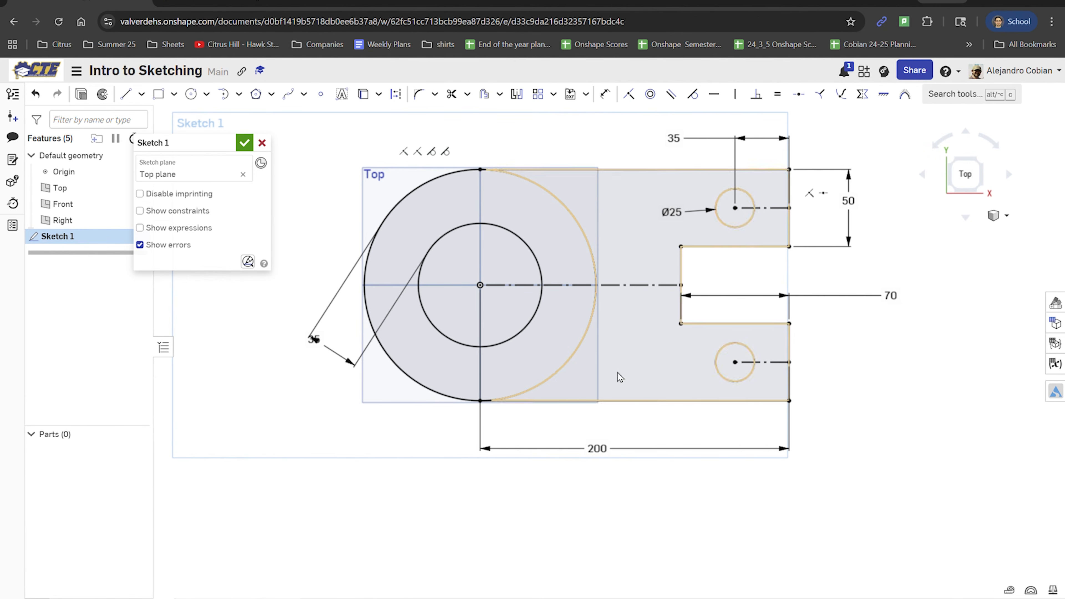
Read Step 7 of the exercise and accept the completed sketch
click(228, 1)
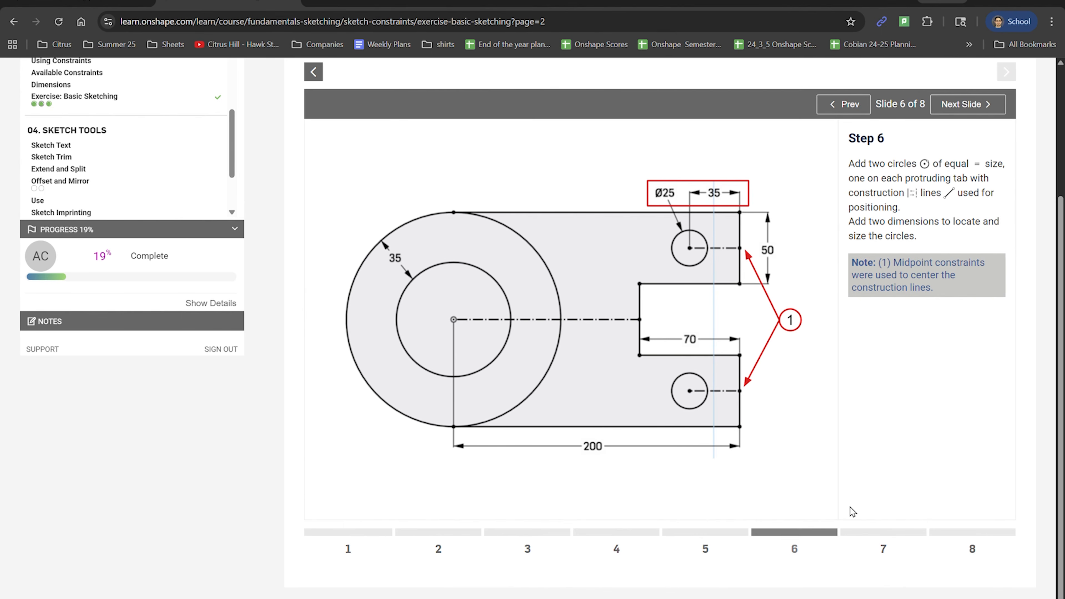
click(891, 532)
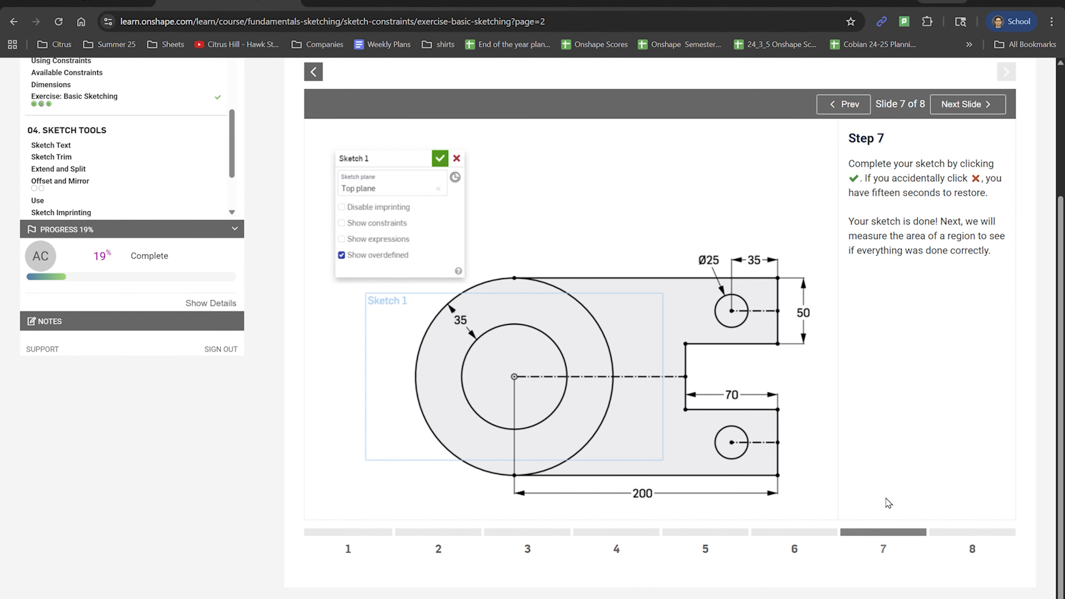
click(79, 2)
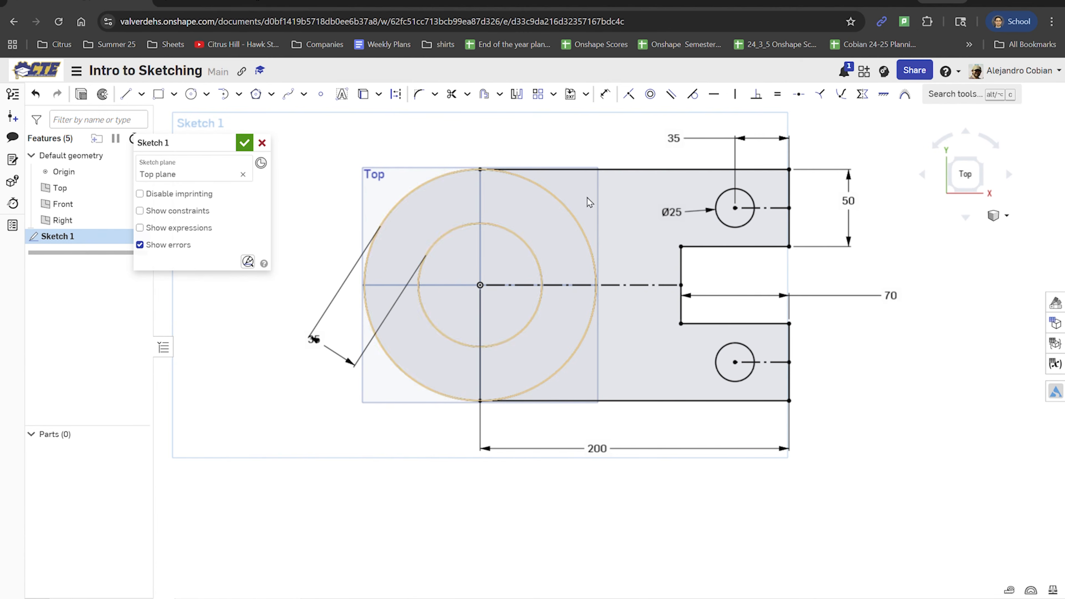
click(247, 145)
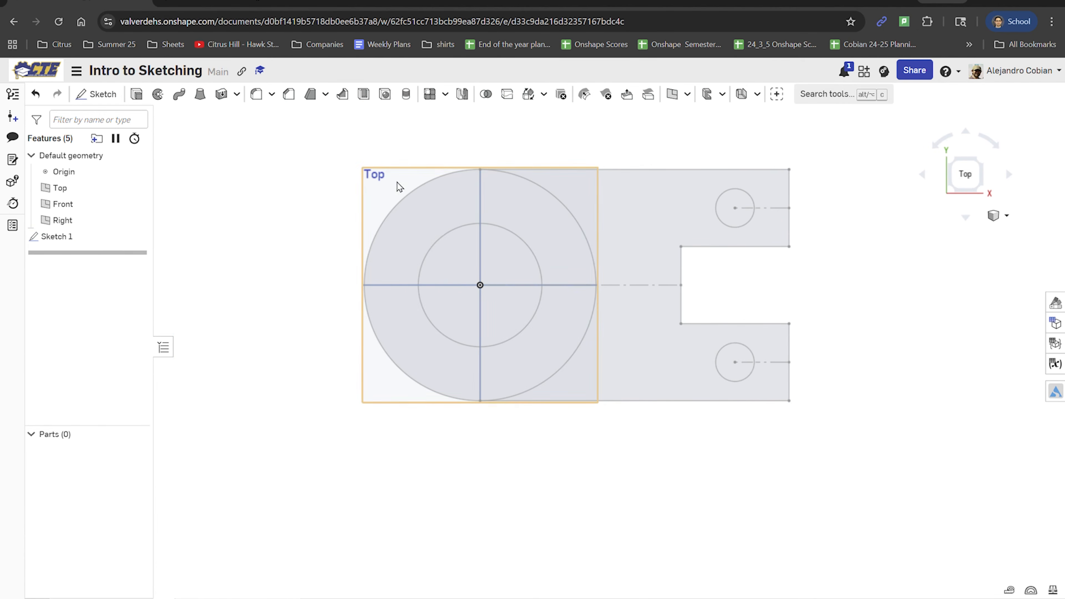
Following Step 8, select the sketch region outside the large circle and the tab circles to read its area, and return to the exercise page
key(ctrl+Tab)
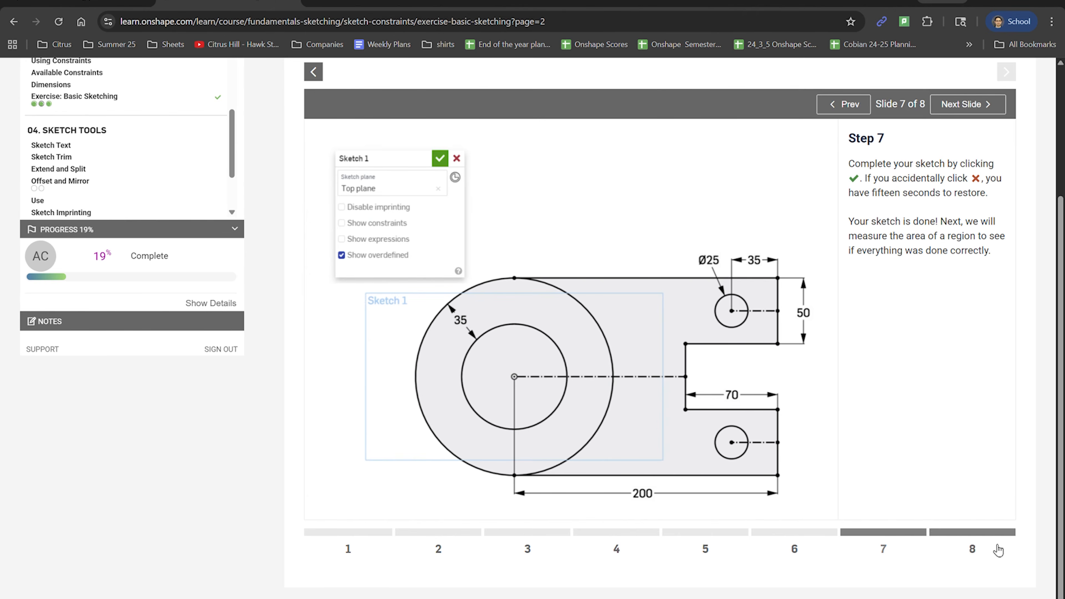
click(971, 532)
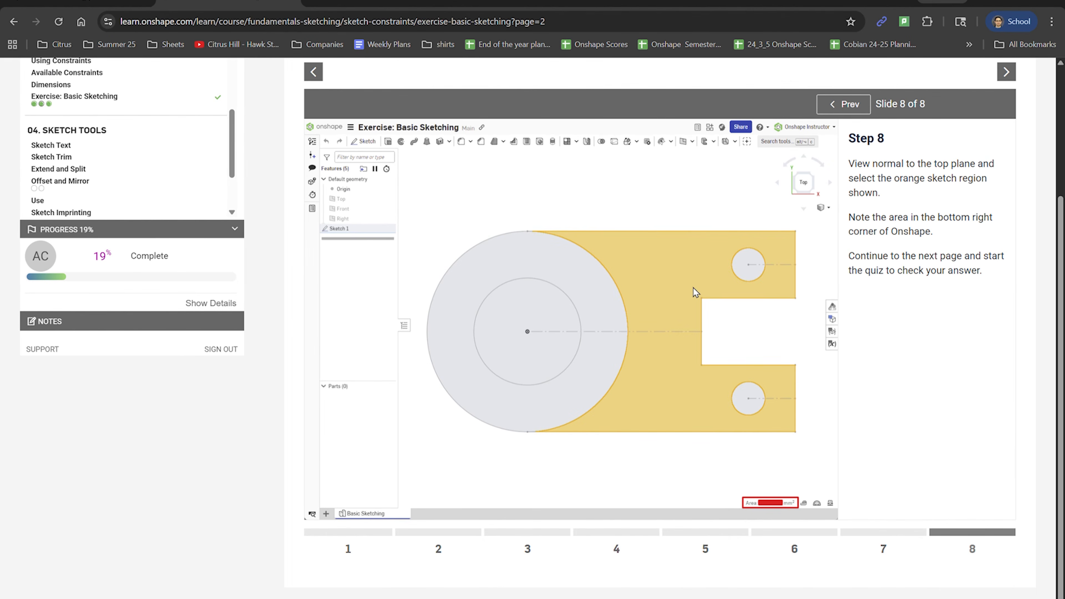
click(80, 3)
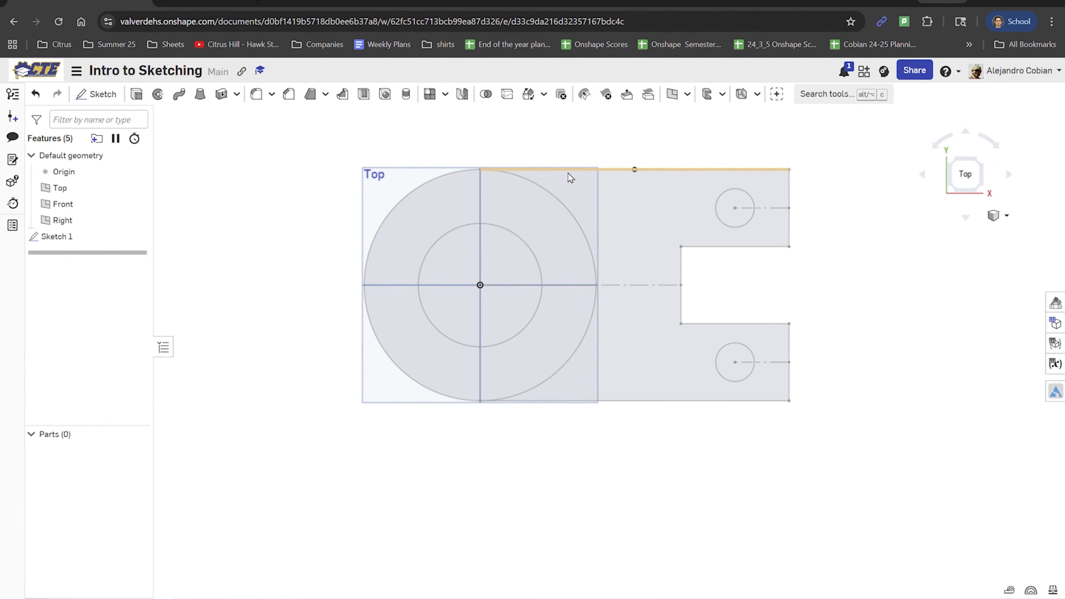
click(629, 212)
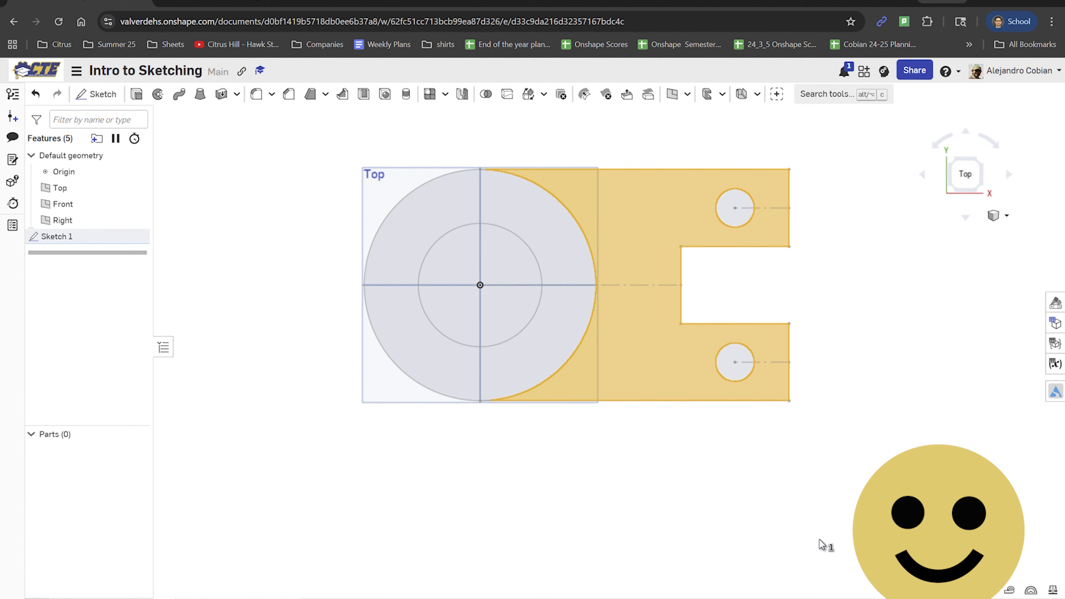
click(235, 2)
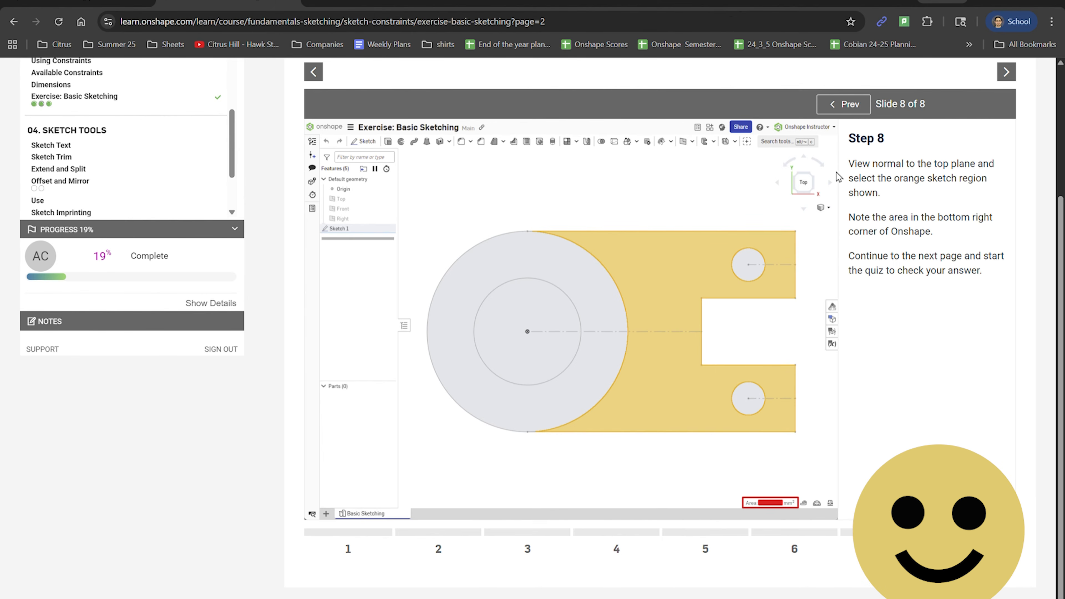
scroll(889, 149, up, 1)
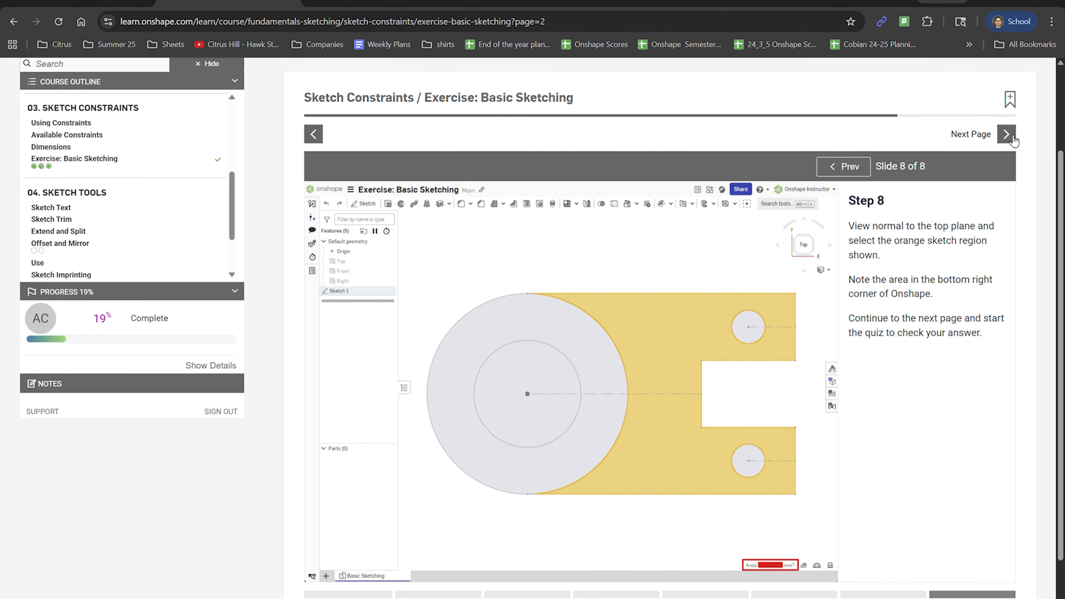